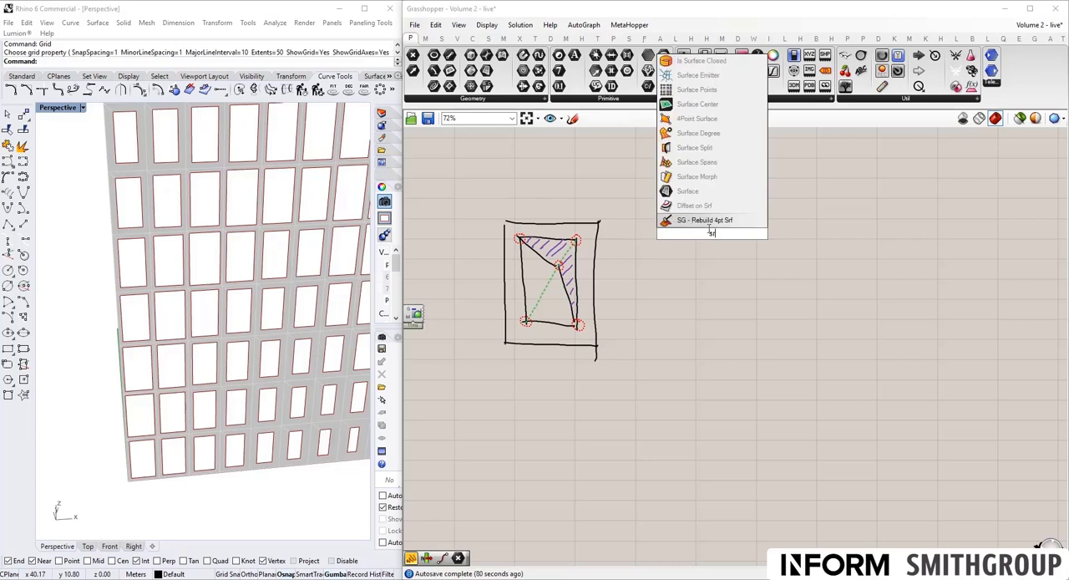
# - Add a Surface parameter to the right of the sketch and feed it from the Rectangle parameter
pyautogui.click(698, 193)
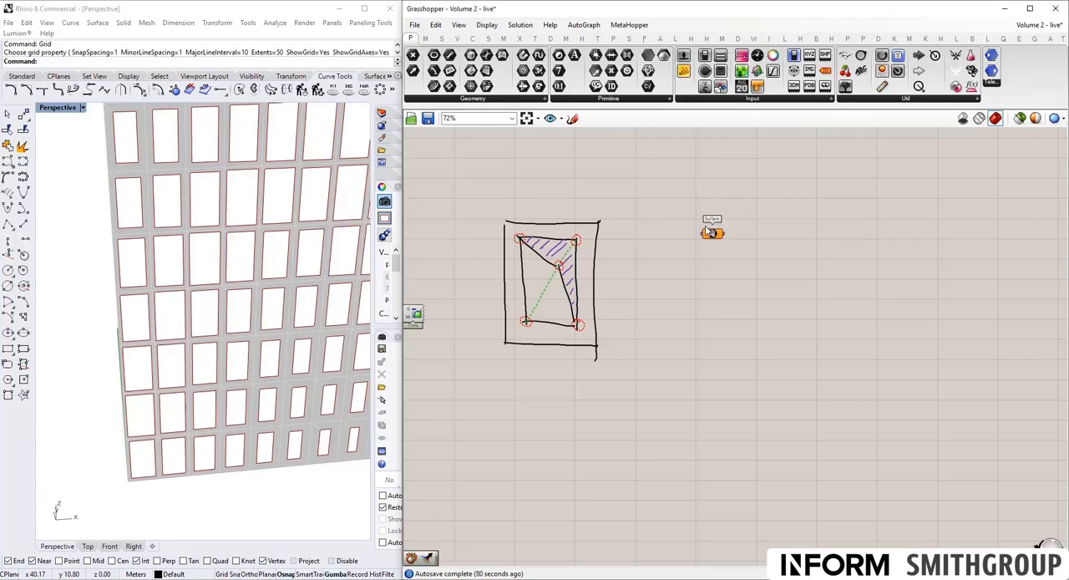
pyautogui.moveTo(653, 262); pyautogui.dragTo(774, 257, button='right')
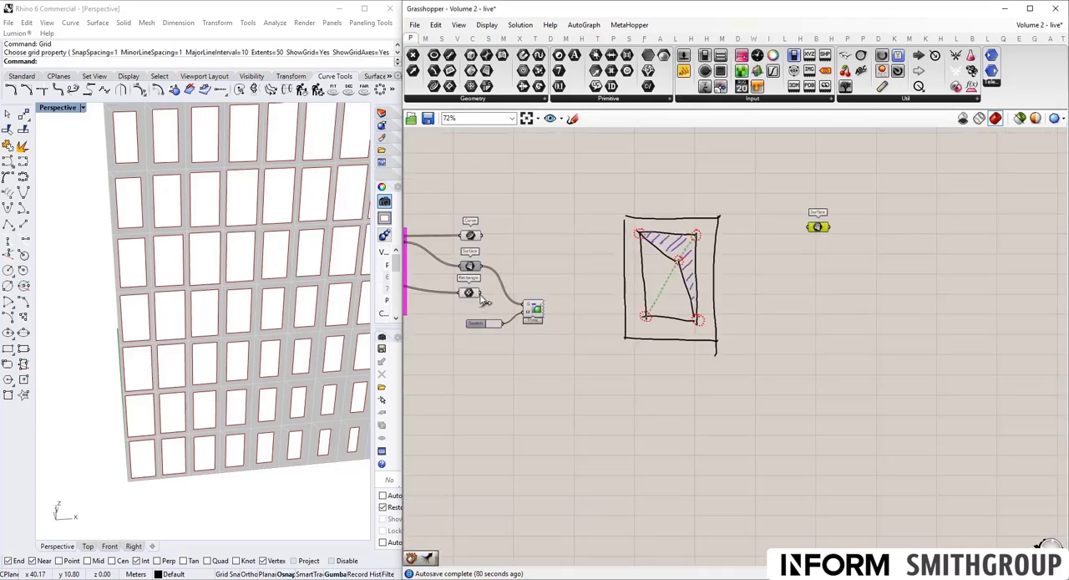
pyautogui.moveTo(481, 294); pyautogui.dragTo(808, 226)
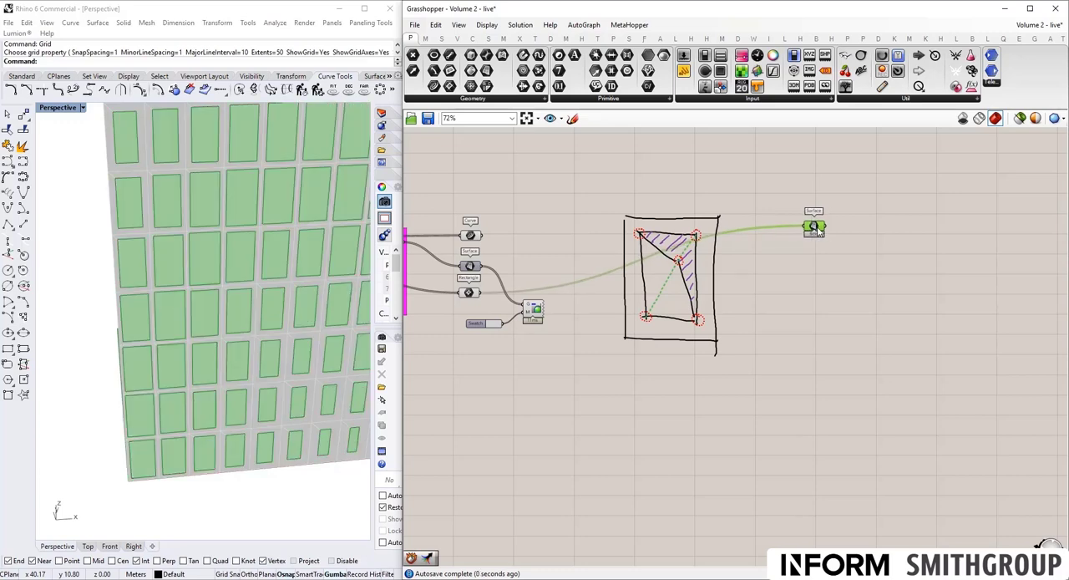
pyautogui.moveTo(797, 300); pyautogui.dragTo(652, 311, button='right')
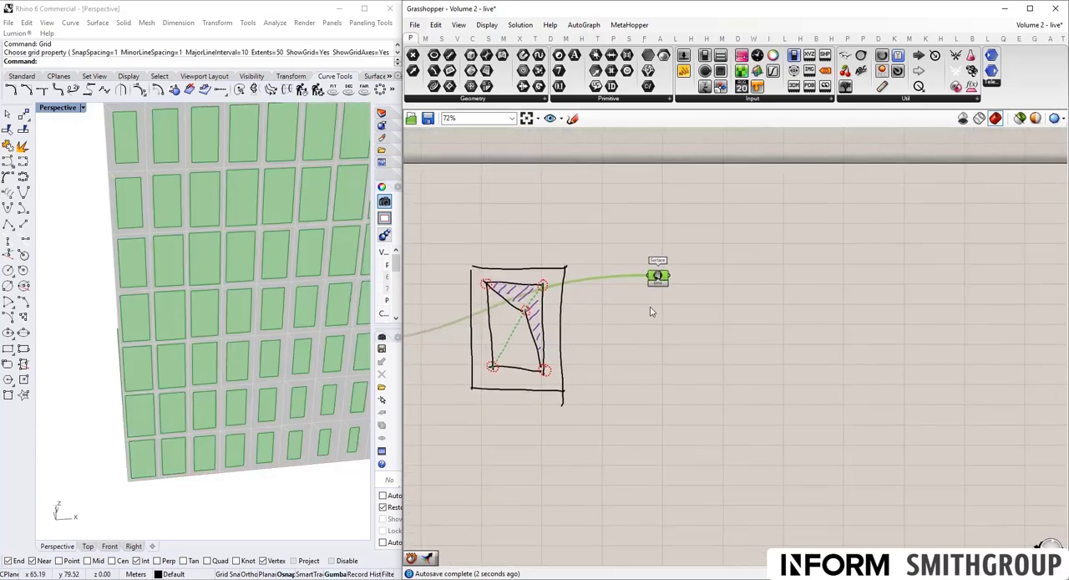
pyautogui.scroll(1, 653, 312)
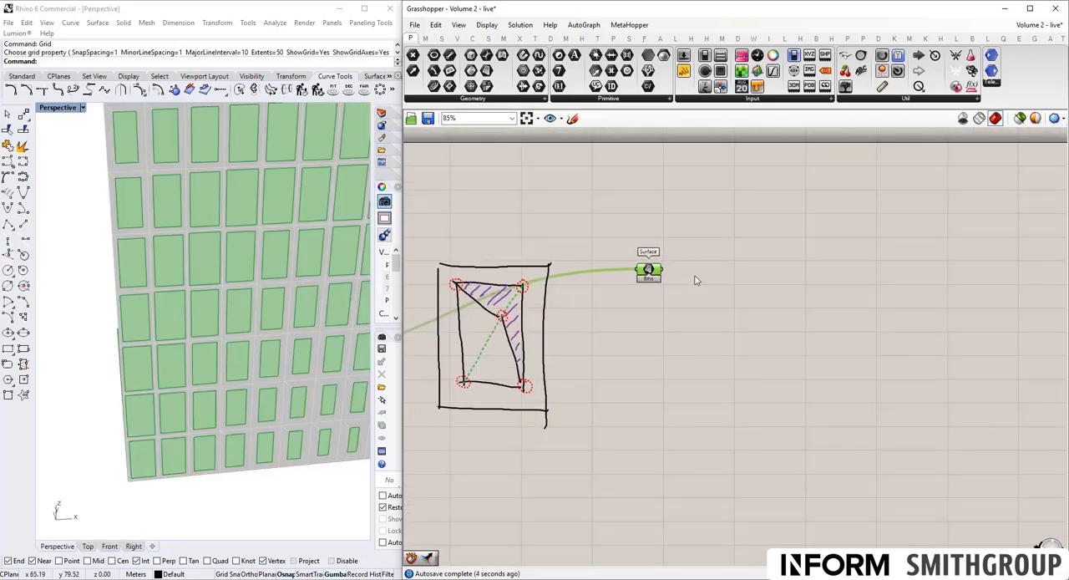
pyautogui.click(695, 279)
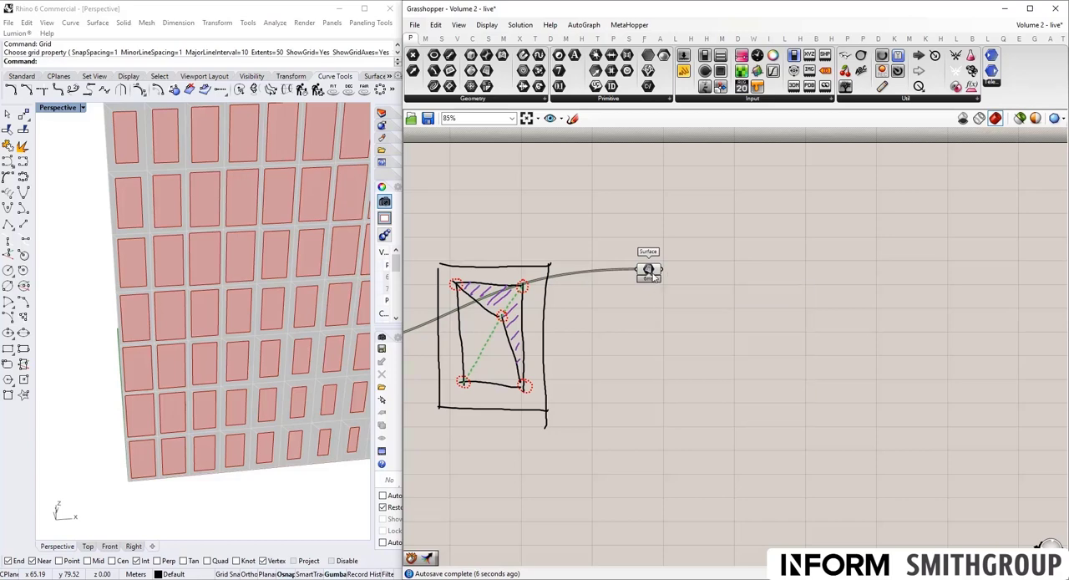
# - Add a Deconstruct Brep component beside the new Surface parameter and connect the surfaces to its Brep input
pyautogui.moveTo(656, 272)
pyautogui.click(489, 40)
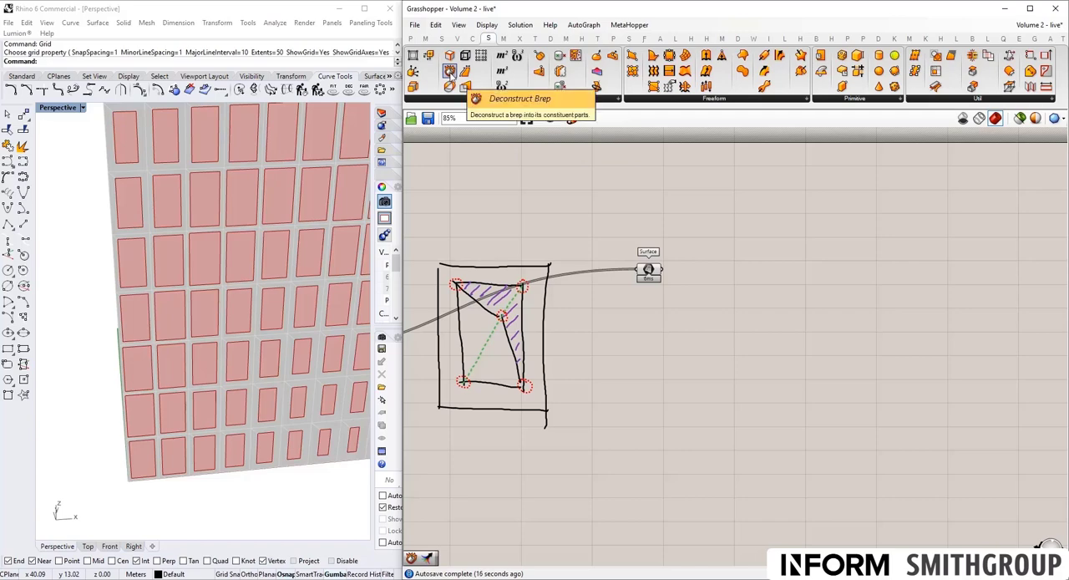
pyautogui.moveTo(450, 73); pyautogui.dragTo(693, 278)
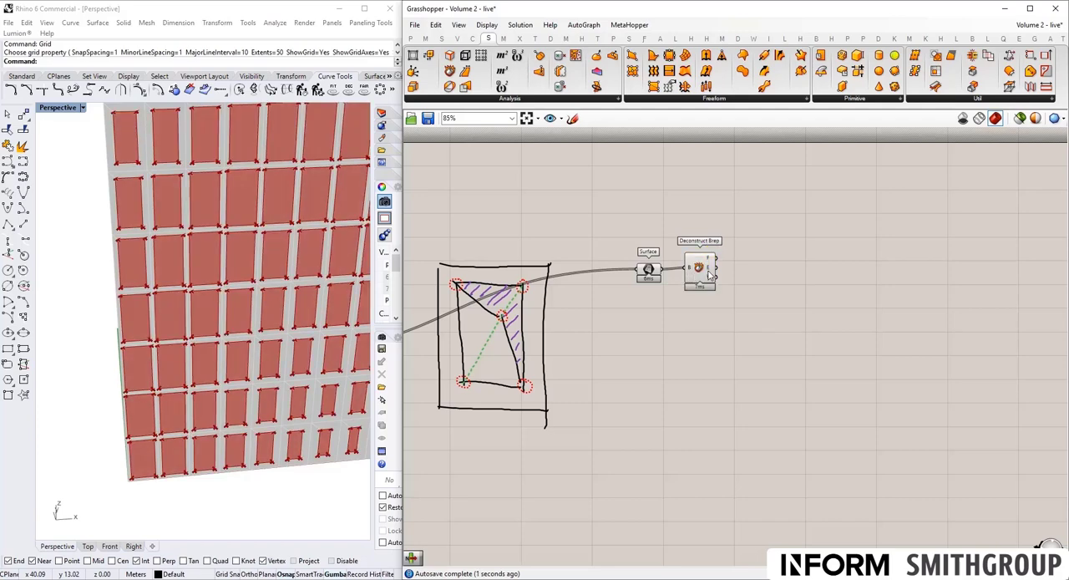
# - Add a Panel fed by the Edges output of Deconstruct Brep and inspect its list of curves
pyautogui.moveTo(710, 273)
pyautogui.doubleClick(774, 280)
pyautogui.write('//')
pyautogui.press('Return')
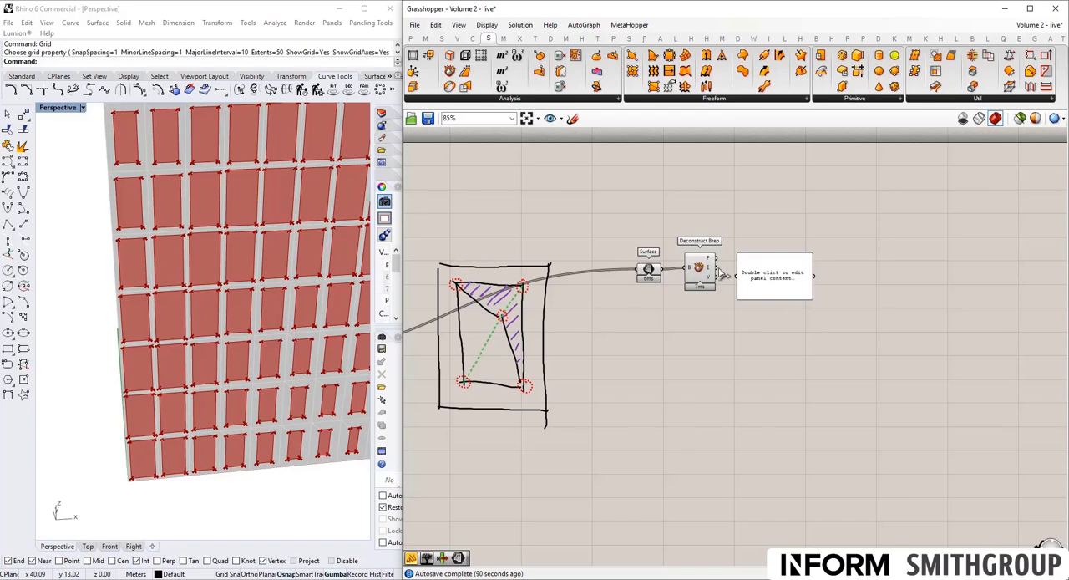
pyautogui.moveTo(716, 268); pyautogui.dragTo(785, 273)
pyautogui.scroll(3, 839, 256)
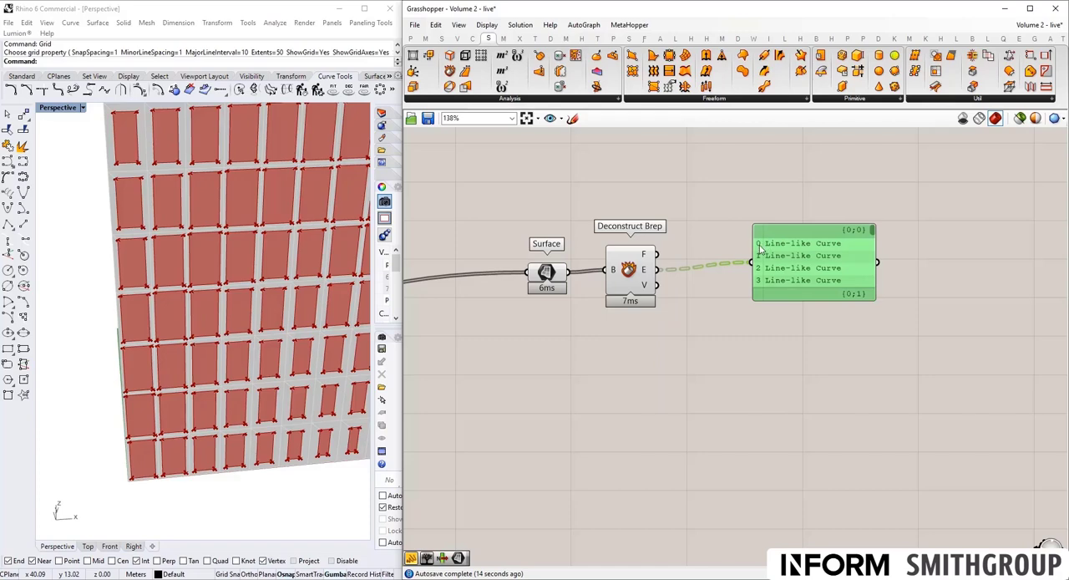
pyautogui.moveTo(818, 299); pyautogui.dragTo(826, 443)
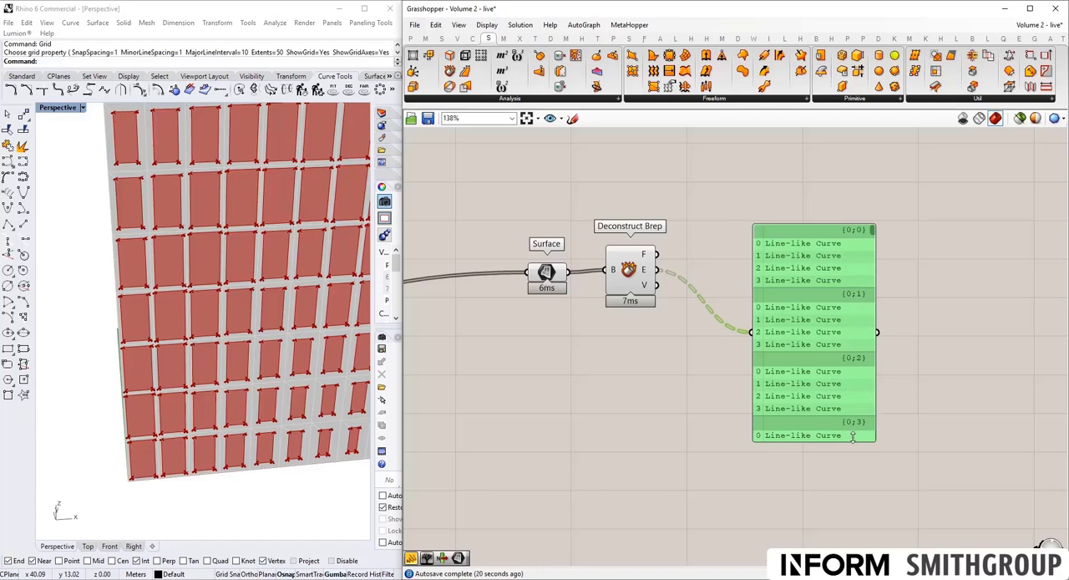
pyautogui.moveTo(850, 440); pyautogui.dragTo(863, 305)
# - Add a Param Viewer below the panel, connect the Edges output to it and enlarge it slightly
pyautogui.doubleClick(829, 365)
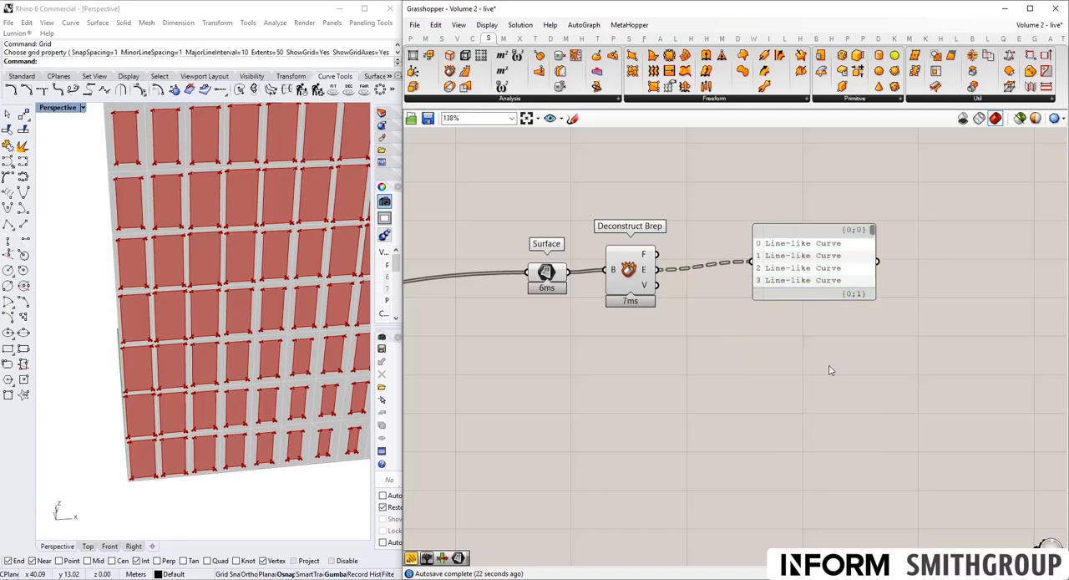
pyautogui.write('param vie')
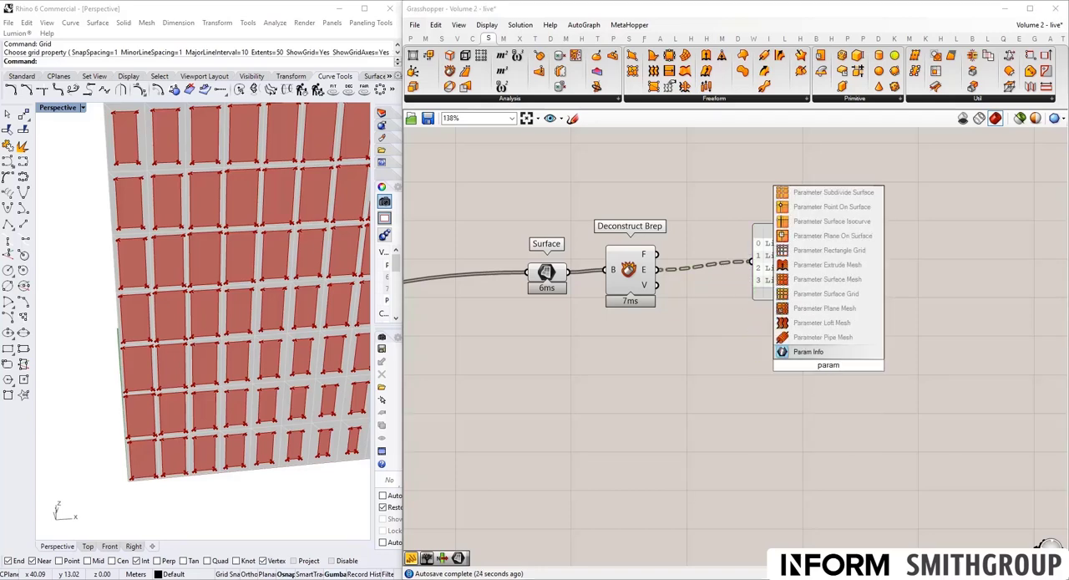
pyautogui.click(831, 352)
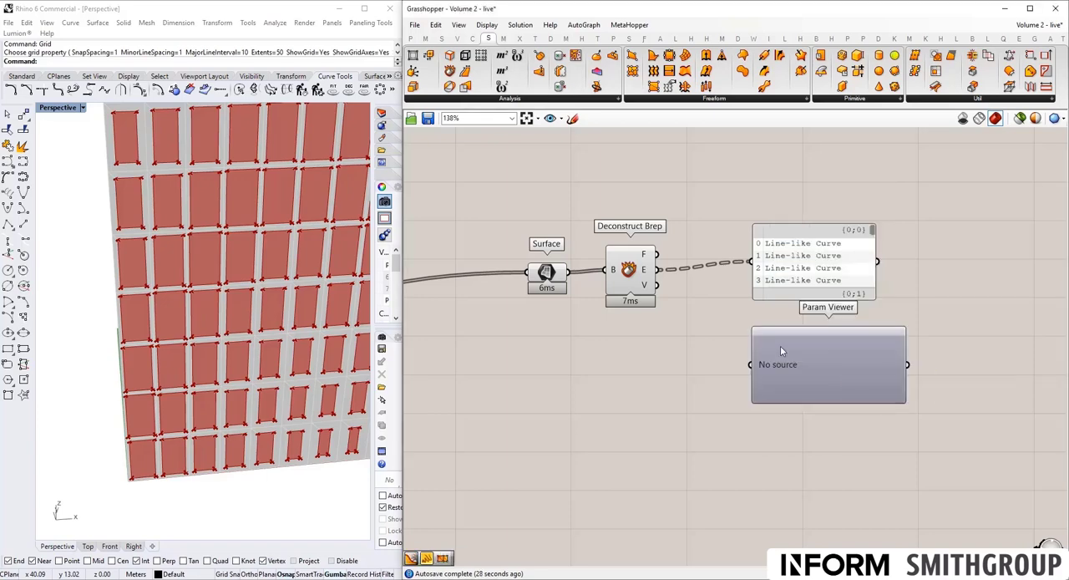
pyautogui.moveTo(657, 270); pyautogui.dragTo(762, 368)
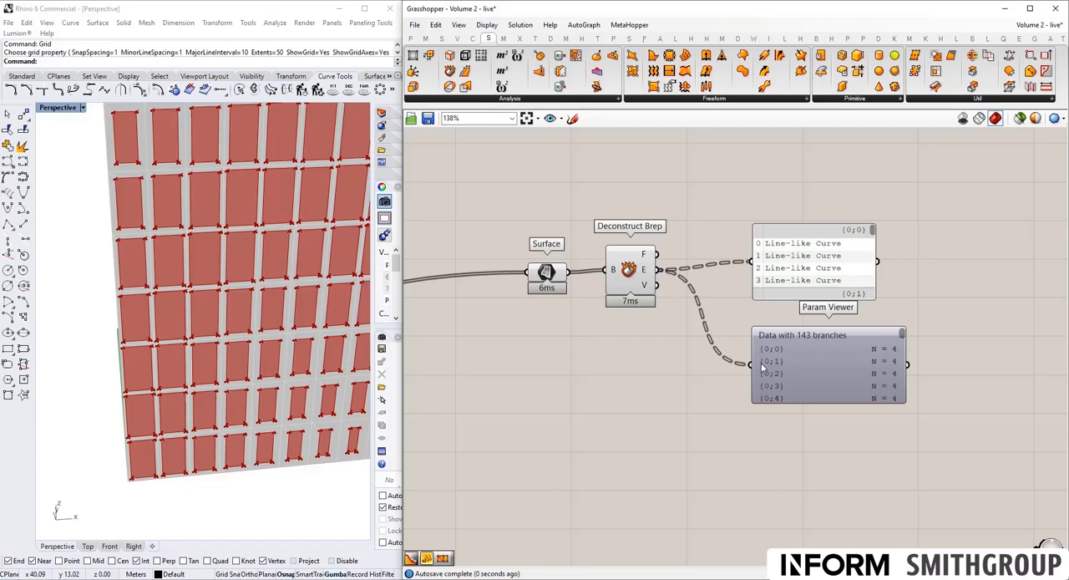
pyautogui.moveTo(906, 402); pyautogui.dragTo(908, 434)
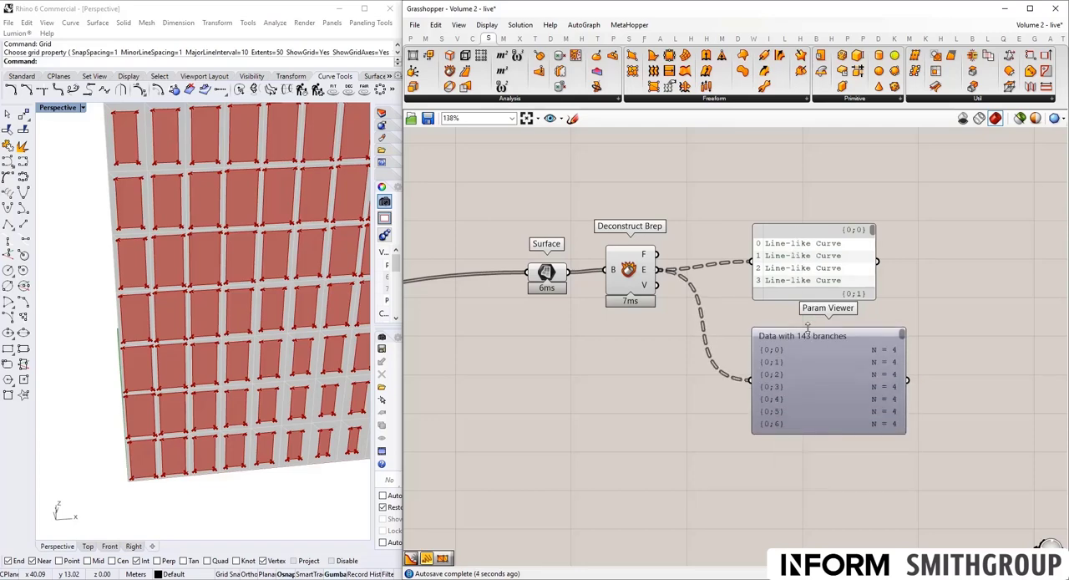
pyautogui.moveTo(812, 351); pyautogui.dragTo(807, 359)
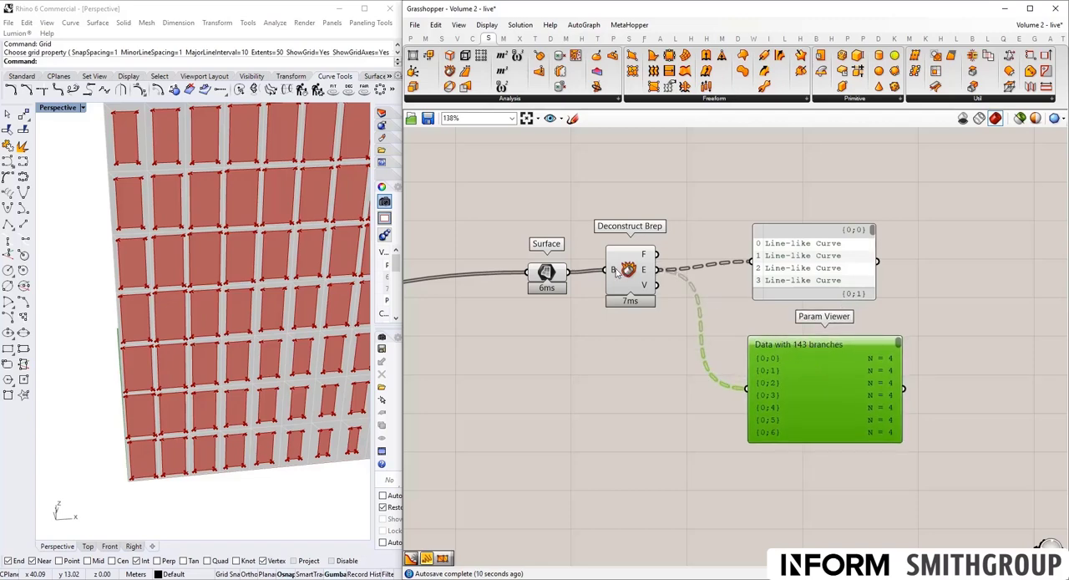
# - Switch the Param Viewer to the Draw Tree display and enlarge it to show the diagram
pyautogui.moveTo(615, 273)
pyautogui.rightClick(826, 391)
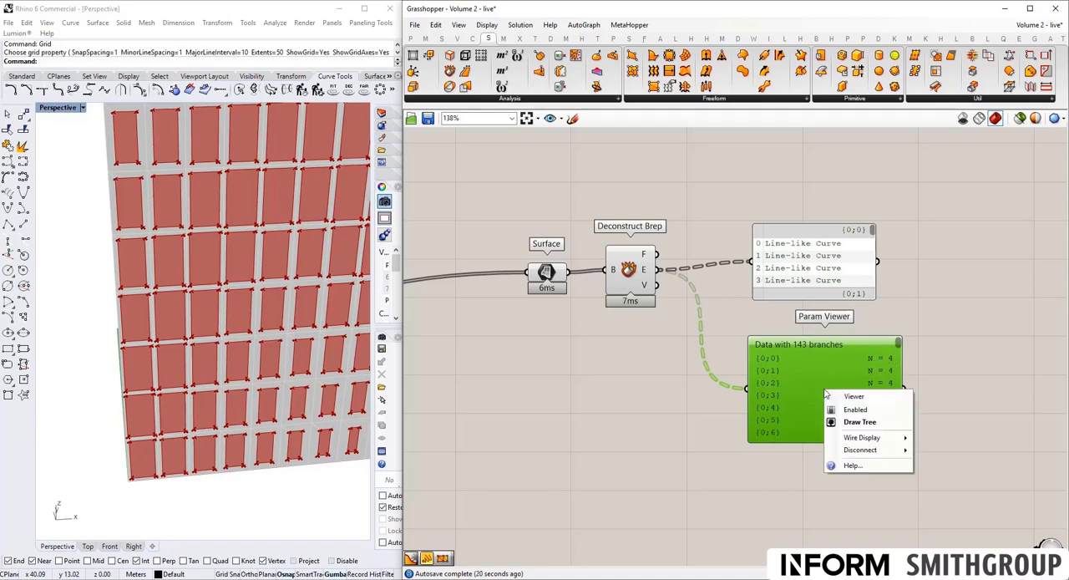
pyautogui.click(858, 426)
pyautogui.scroll(1, 843, 424)
pyautogui.moveTo(853, 425); pyautogui.dragTo(713, 314, button='right')
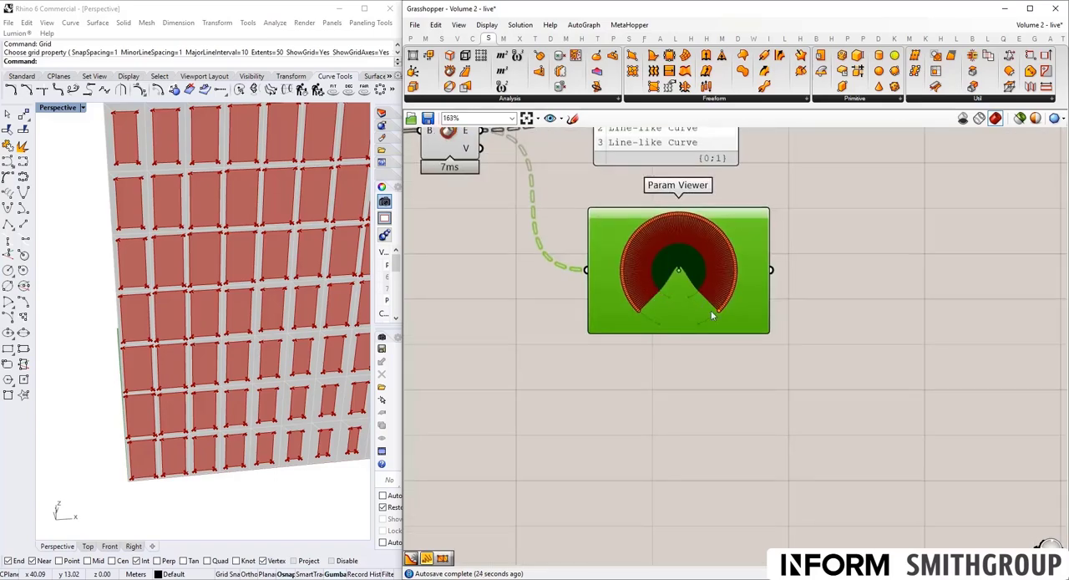
pyautogui.scroll(-3, 712, 314)
pyautogui.moveTo(746, 327); pyautogui.dragTo(1037, 542)
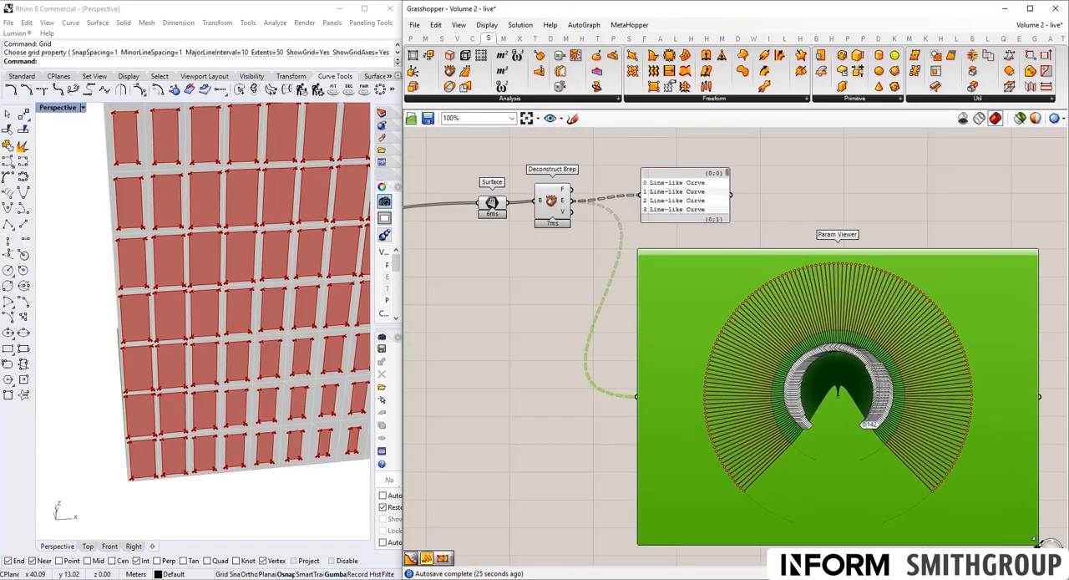
# - Examine the branch paths in the Param Viewer's tree diagram
pyautogui.scroll(3, 801, 400)
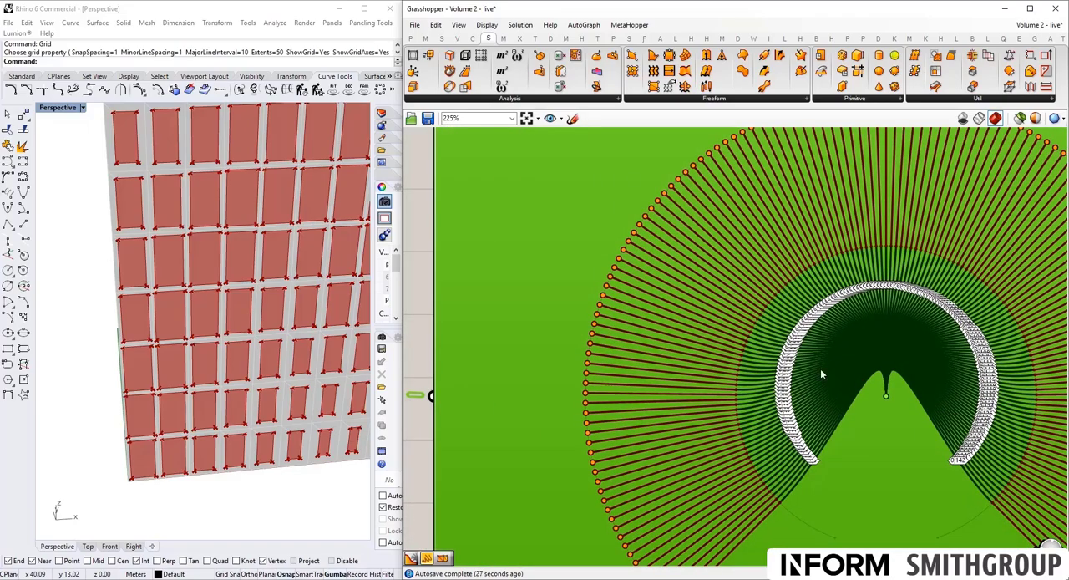
pyautogui.scroll(2, 750, 336)
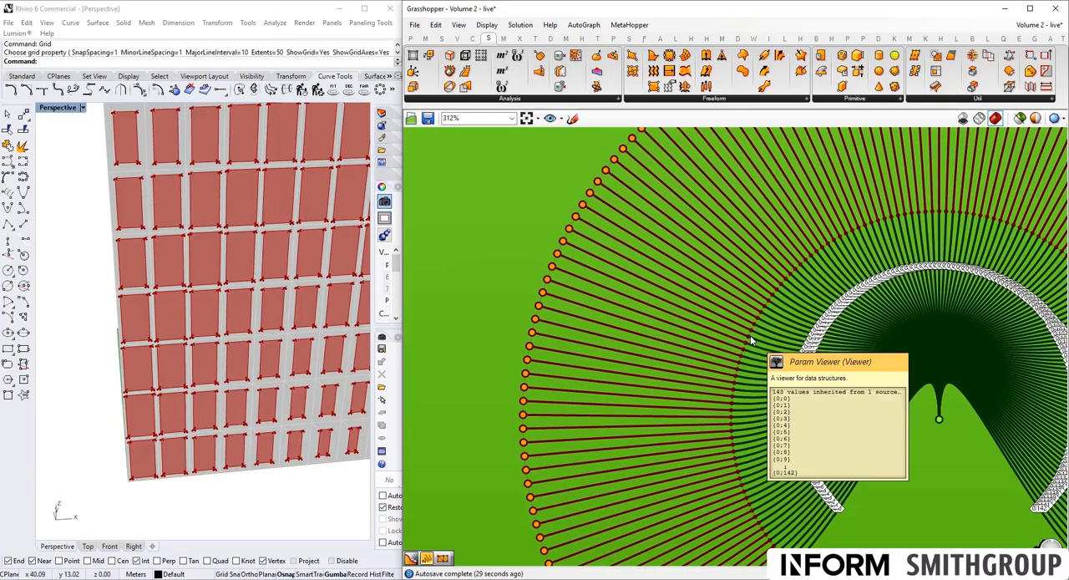
pyautogui.scroll(-6, 750, 336)
pyautogui.moveTo(882, 329); pyautogui.dragTo(732, 295, button='right')
pyautogui.scroll(-1, 731, 296)
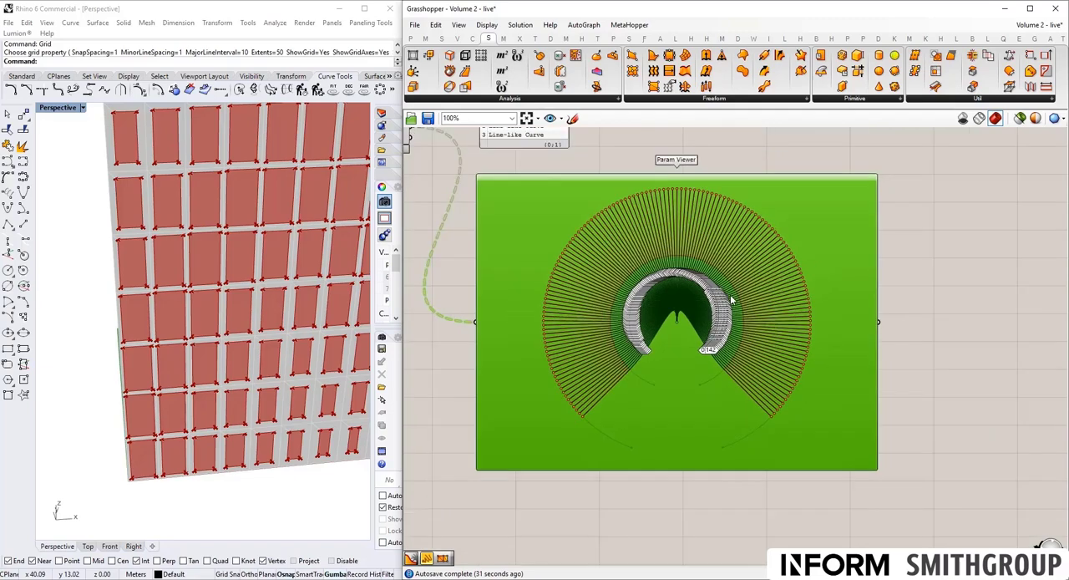
pyautogui.scroll(-1, 648, 284)
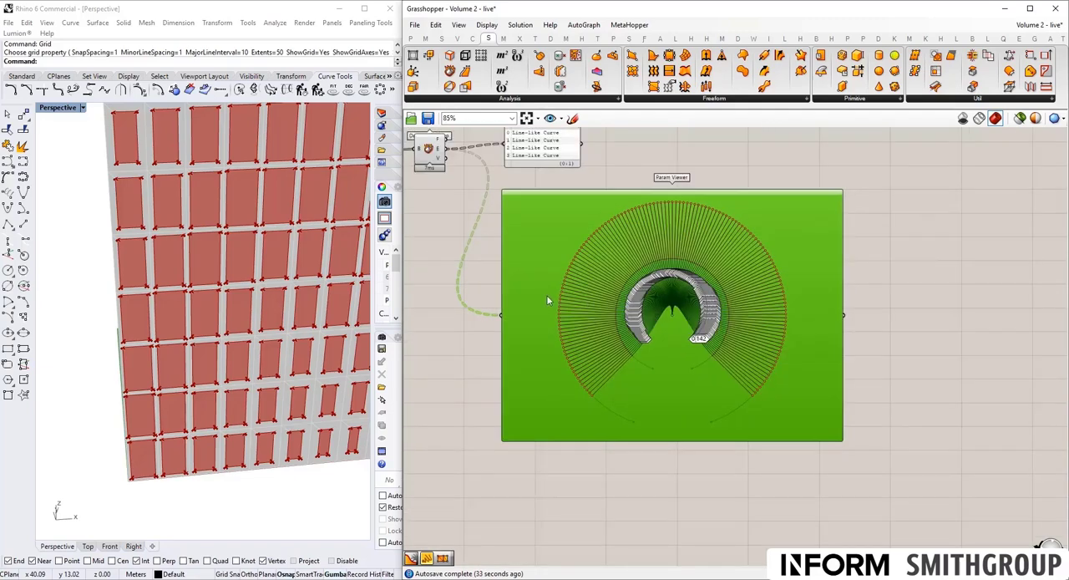
pyautogui.moveTo(548, 301); pyautogui.dragTo(665, 358, button='right')
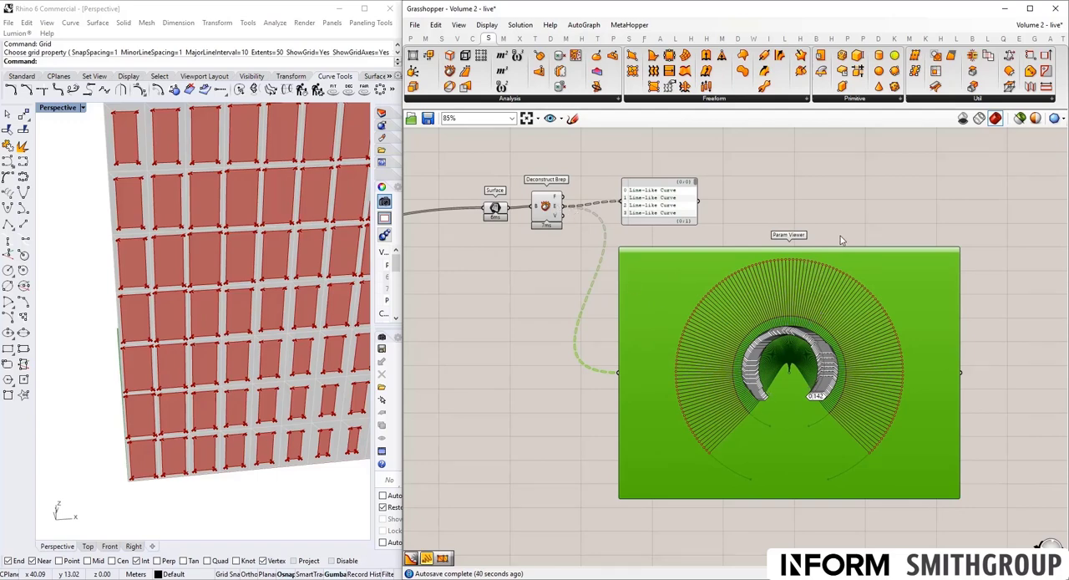
# - Turn off Draw Tree in the Param Viewer and shrink it to a compact list
pyautogui.rightClick(785, 395)
pyautogui.click(806, 428)
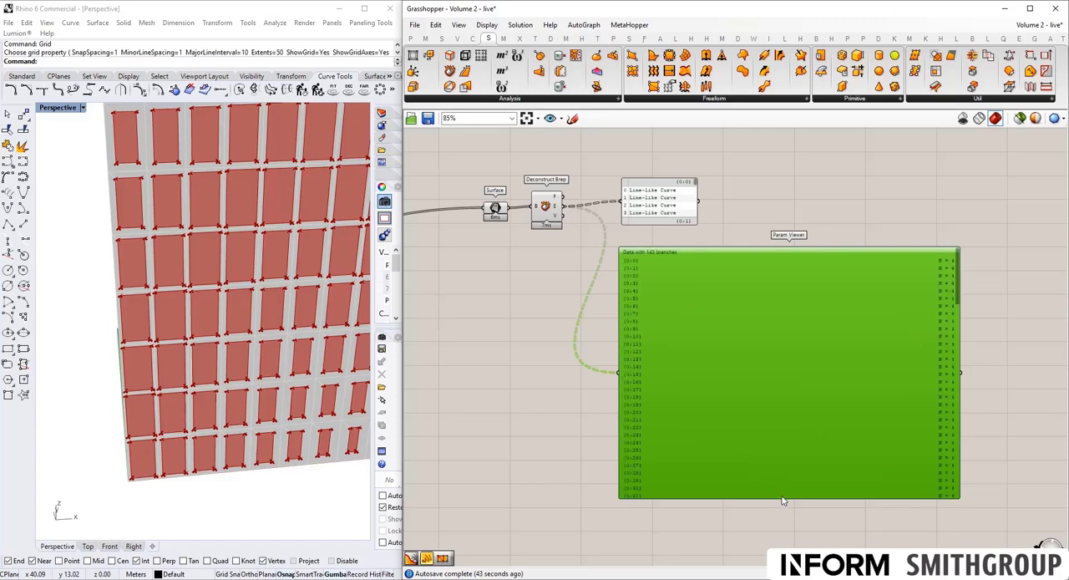
pyautogui.moveTo(780, 499)
pyautogui.mouseDown()
pyautogui.moveTo(766, 372)
pyautogui.moveTo(822, 298)
pyautogui.mouseUp()
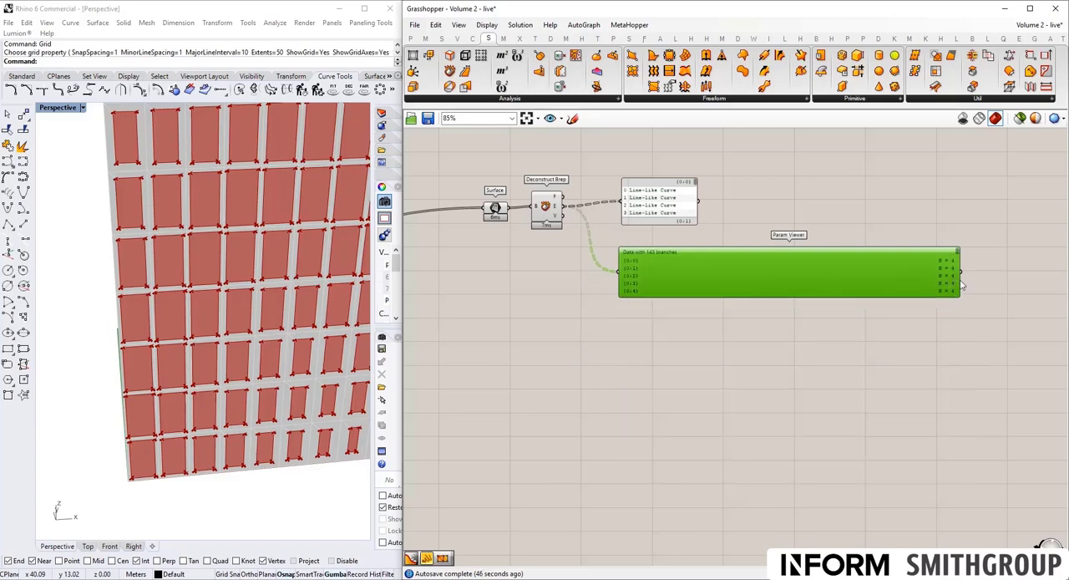
pyautogui.moveTo(959, 284); pyautogui.dragTo(725, 292)
# - Add a Tree Statistics component under the Param Viewer and connect the Edges output to its tree input
pyautogui.doubleClick(628, 345)
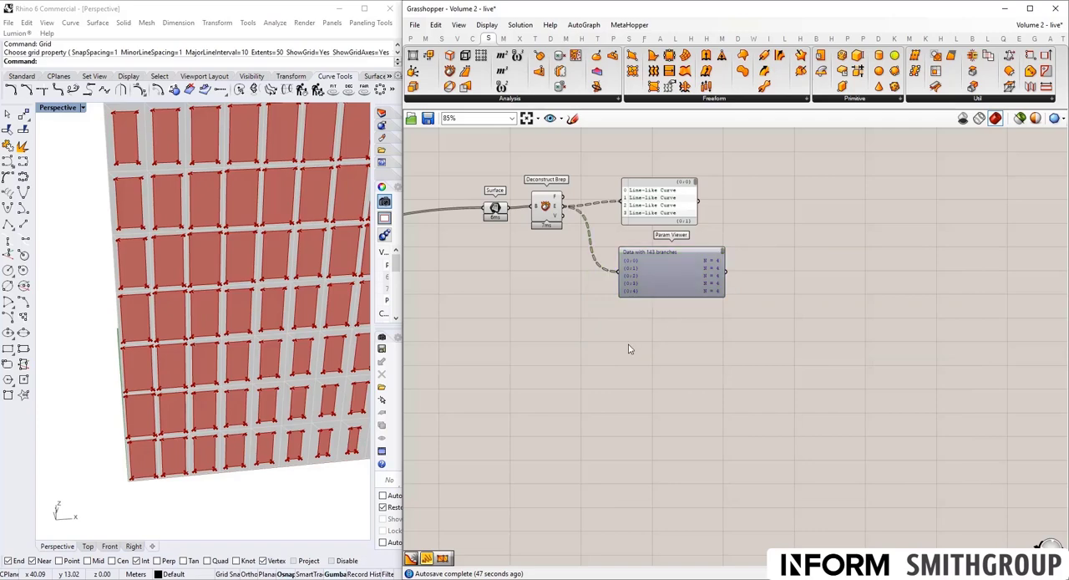
pyautogui.write('tree st')
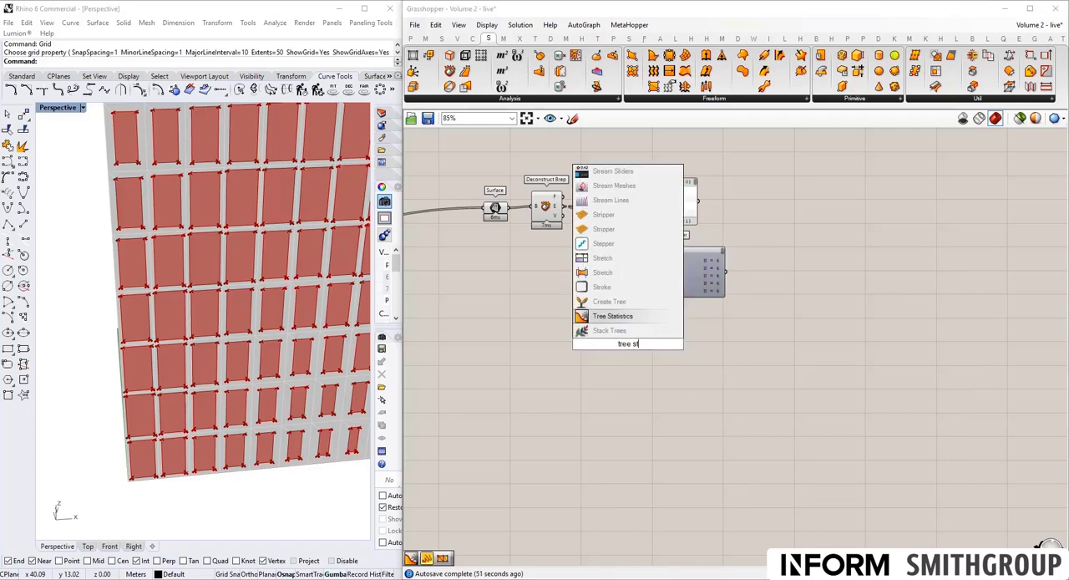
pyautogui.press('Return')
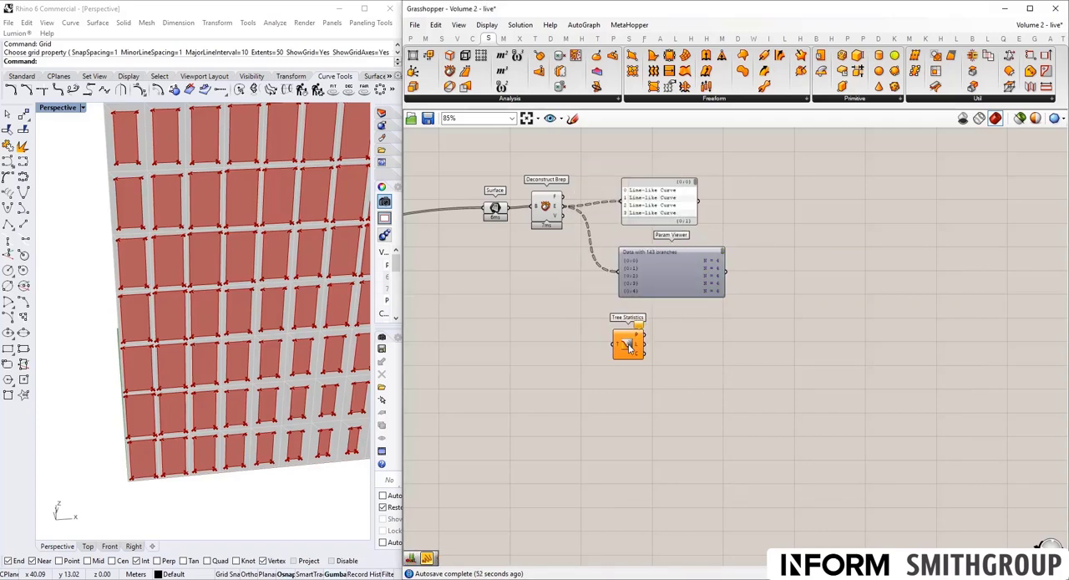
pyautogui.moveTo(568, 212); pyautogui.dragTo(616, 343)
pyautogui.moveTo(638, 338)
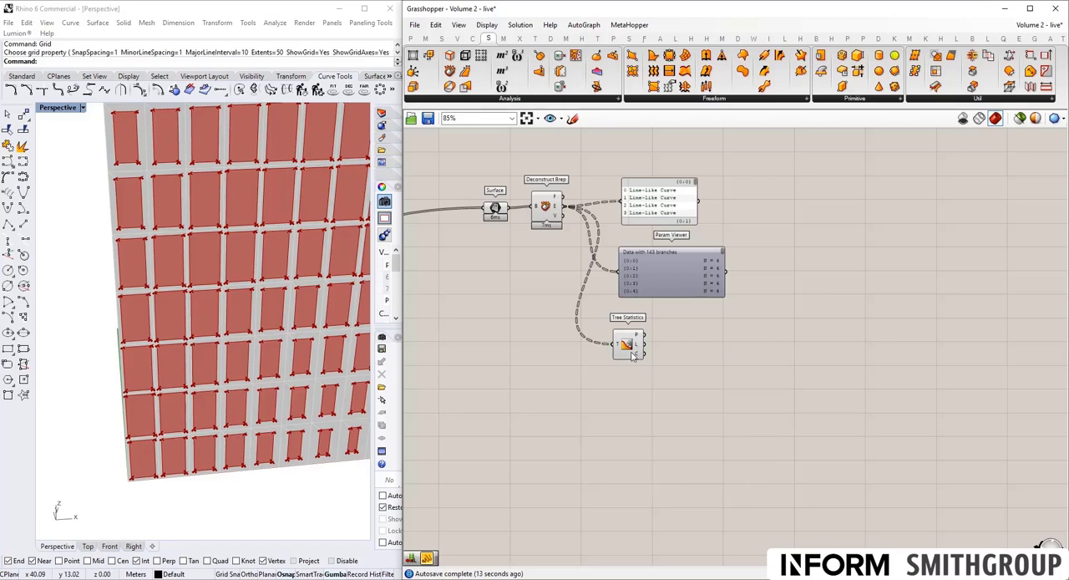
pyautogui.moveTo(627, 344); pyautogui.dragTo(644, 335)
# - Nudge the panel into line with the Param Viewer and check the data structure of Deconstruct Brep's Edges output
pyautogui.click(653, 219)
pyautogui.moveTo(653, 219); pyautogui.dragTo(651, 220)
pyautogui.click(660, 254)
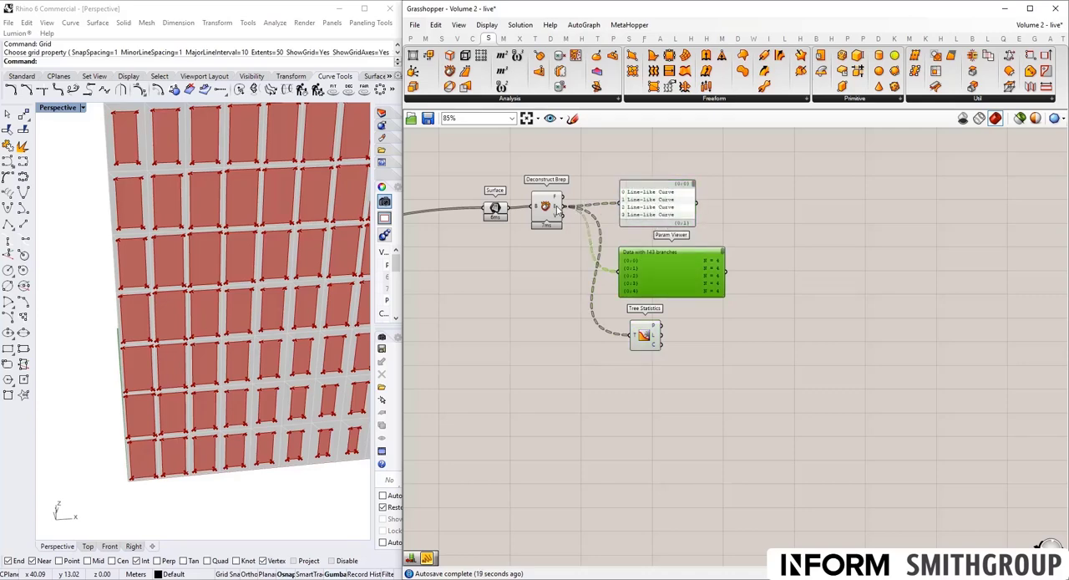
pyautogui.moveTo(557, 209)
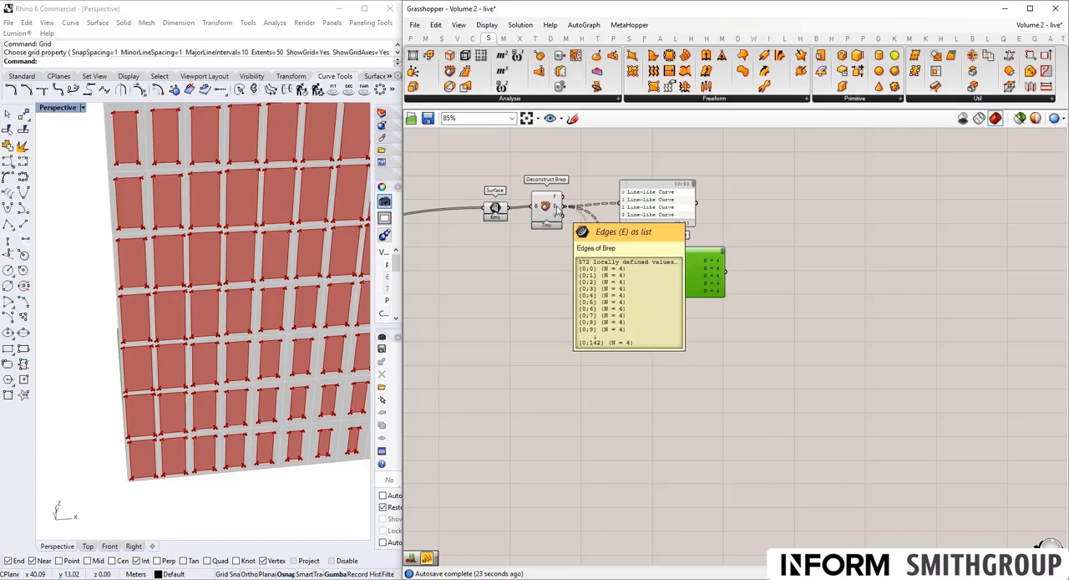
pyautogui.moveTo(558, 209); pyautogui.dragTo(636, 335)
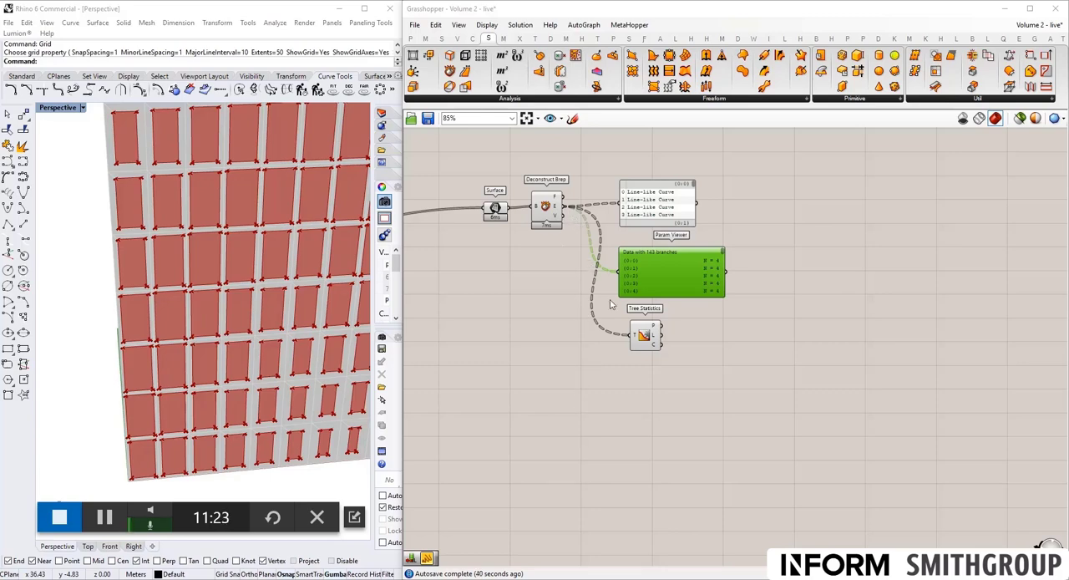
# - Add a Surface parameter below Deconstruct Brep and connect the Faces output to it
pyautogui.doubleClick(562, 400)
pyautogui.write('surface')
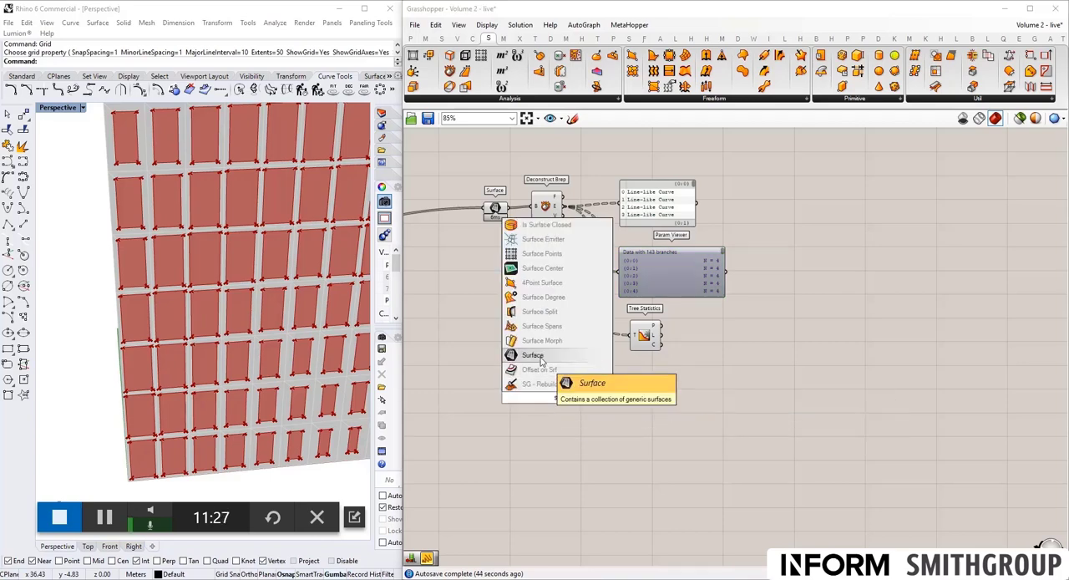
pyautogui.click(539, 363)
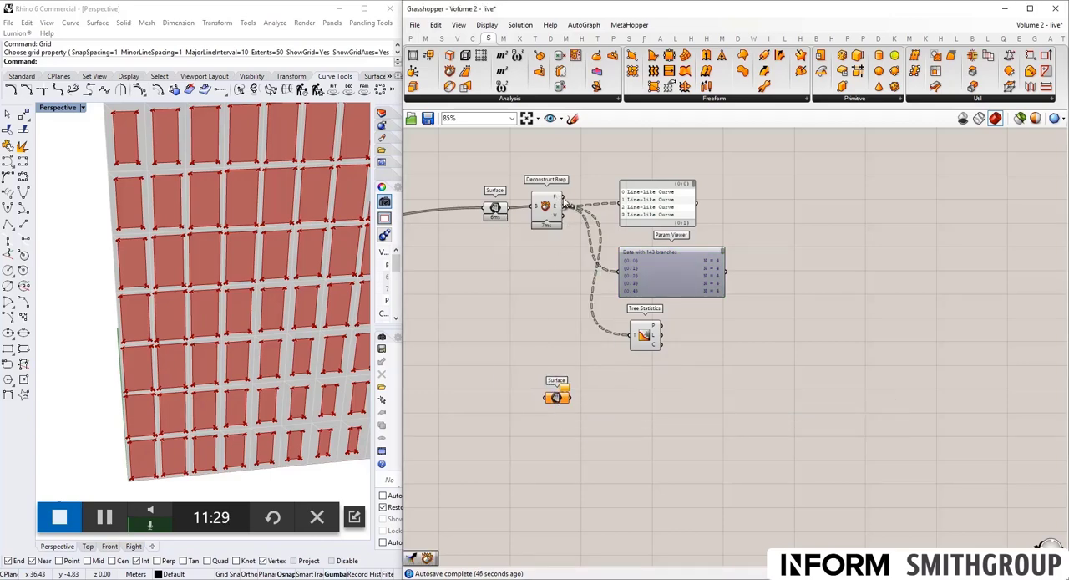
pyautogui.moveTo(563, 198); pyautogui.dragTo(548, 398)
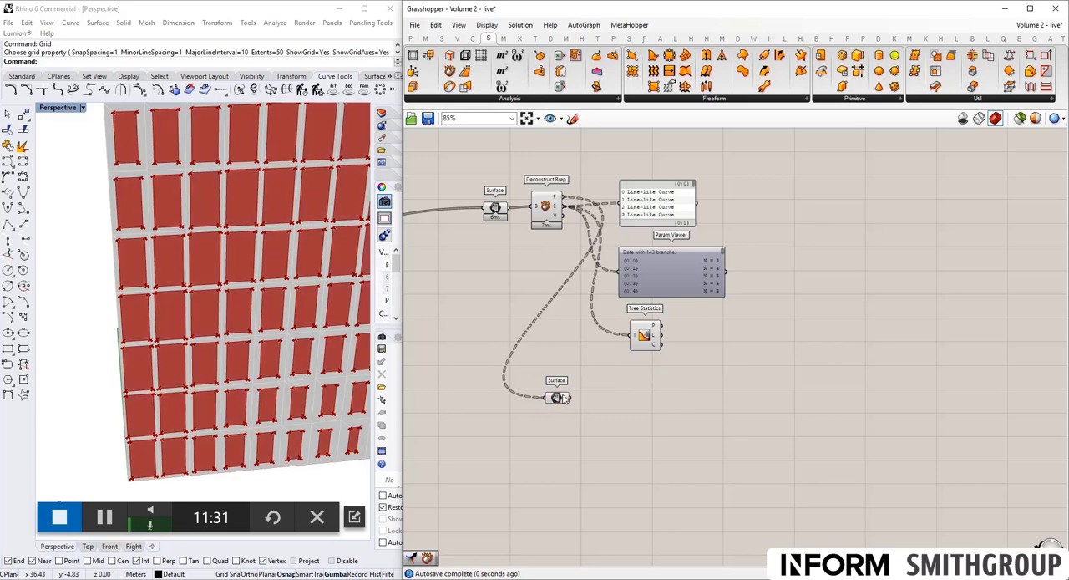
# - Duplicate the Param Viewer beside the new Surface parameter, connect the surfaces to it and check the branch list through its last path
pyautogui.click(646, 269)
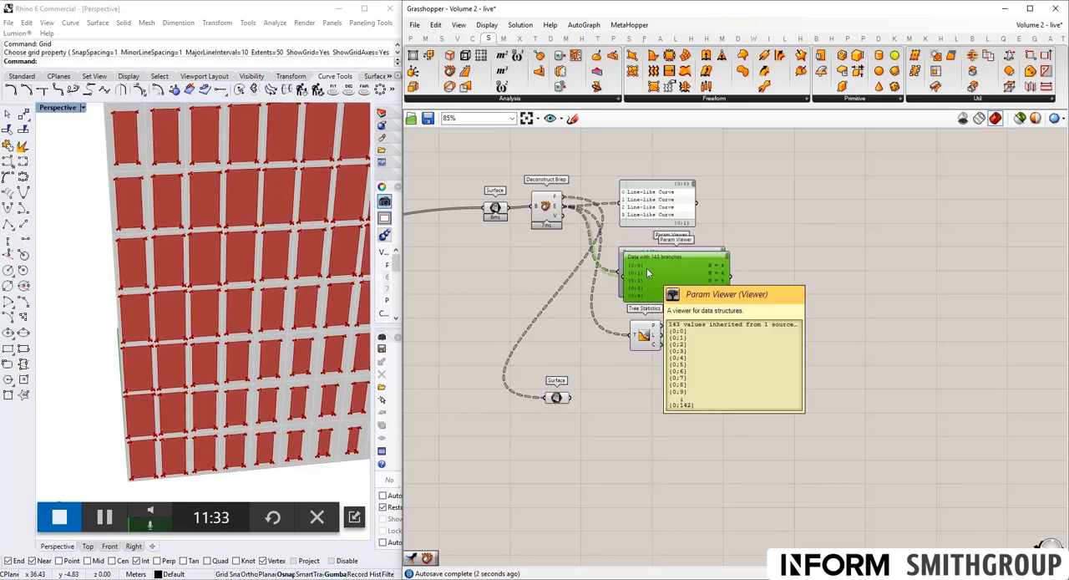
pyautogui.keyDown('alt'); pyautogui.moveTo(647, 267); pyautogui.dragTo(668, 405); pyautogui.keyUp('alt')
pyautogui.moveTo(570, 397)
pyautogui.mouseDown()
pyautogui.moveTo(643, 422)
pyautogui.moveTo(634, 399)
pyautogui.mouseUp()
pyautogui.scroll(3, 666, 414)
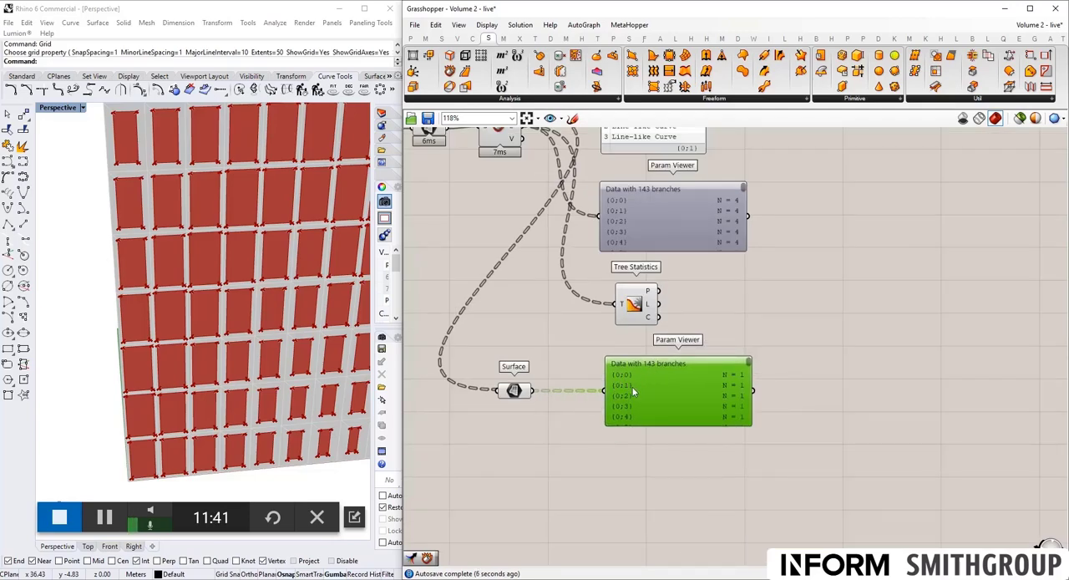
pyautogui.scroll(-3, 655, 407)
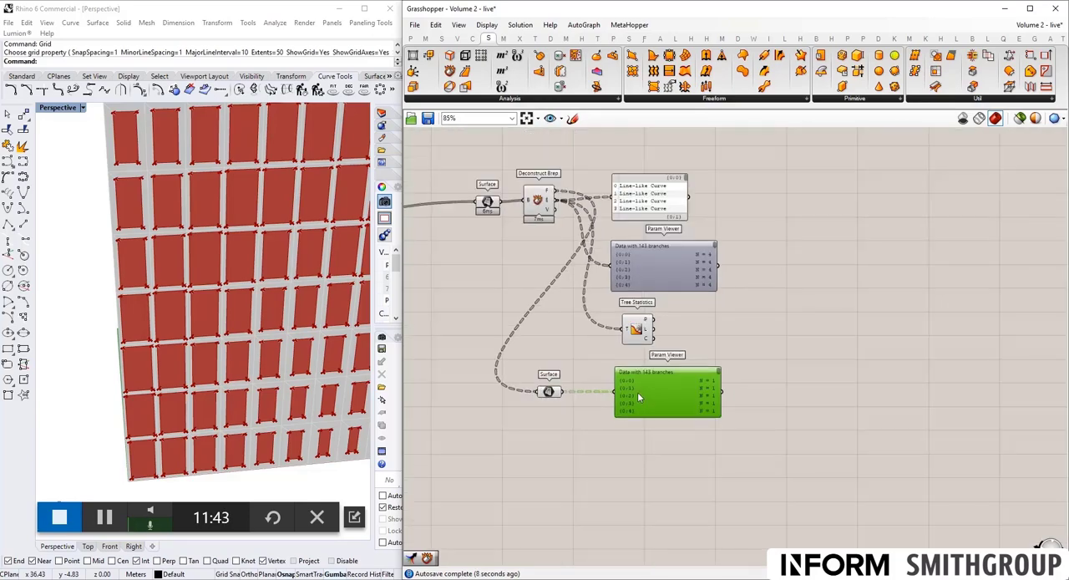
pyautogui.scroll(2, 637, 392)
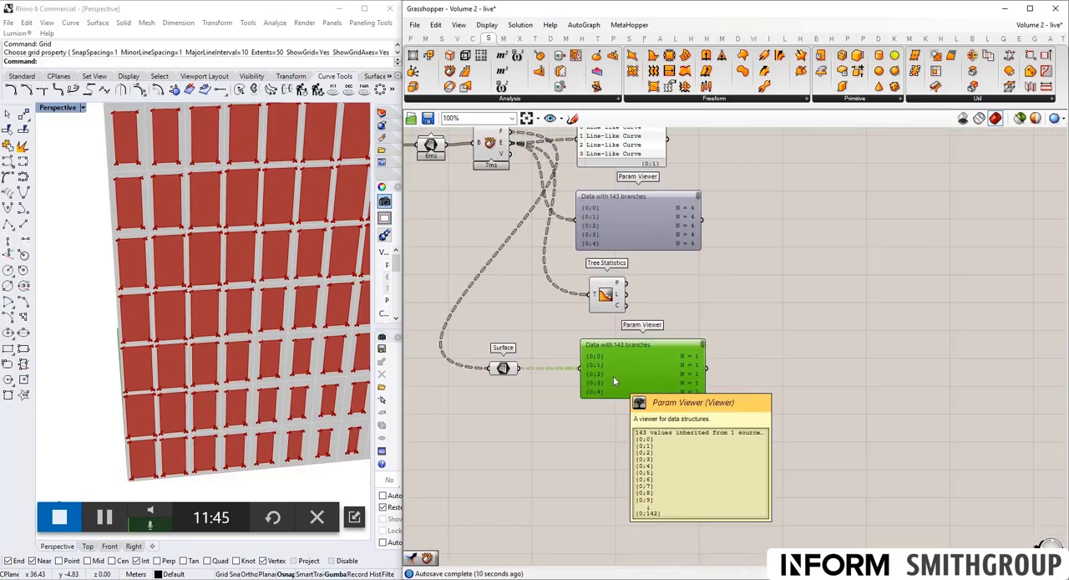
pyautogui.moveTo(702, 349); pyautogui.dragTo(713, 409)
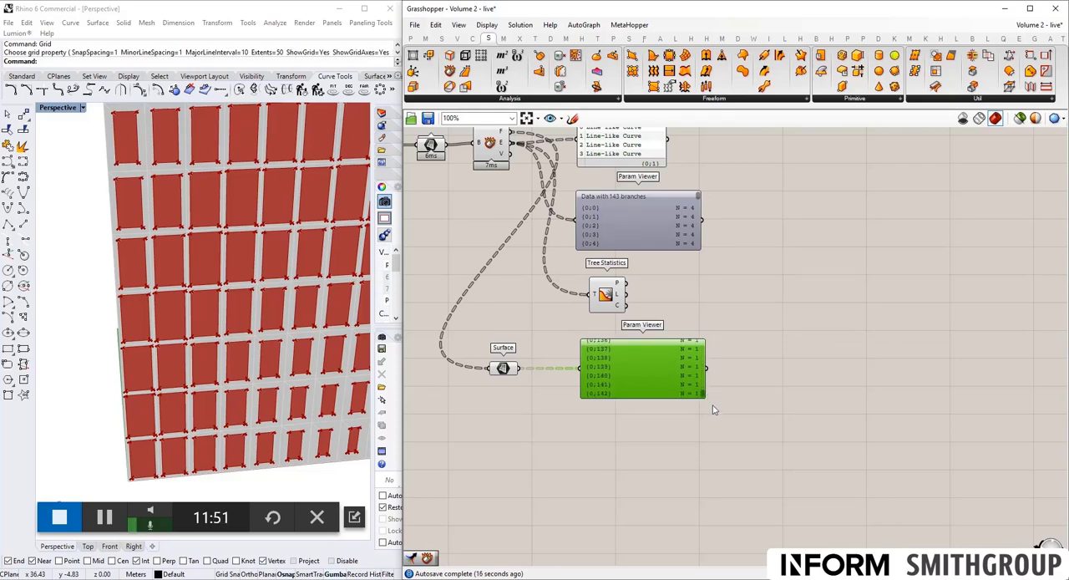
pyautogui.moveTo(705, 407); pyautogui.dragTo(703, 341)
# - Insert a Simplify Tree component between the Surface parameter and its Param Viewer, and enlarge the viewer to list more branches
pyautogui.moveTo(647, 372); pyautogui.dragTo(695, 370)
pyautogui.click(604, 413)
pyautogui.doubleClick(605, 416)
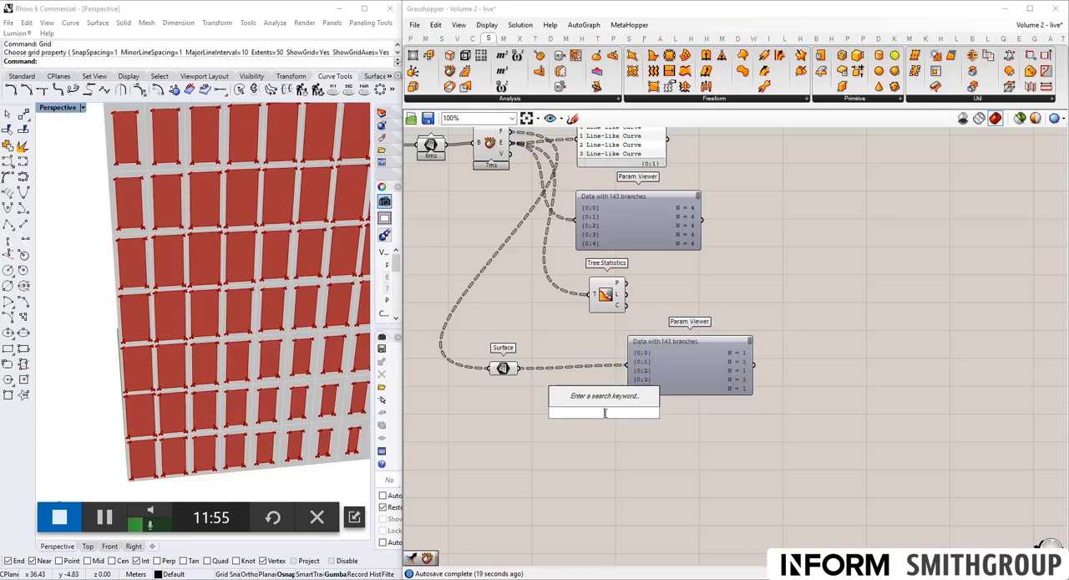
pyautogui.write('simp')
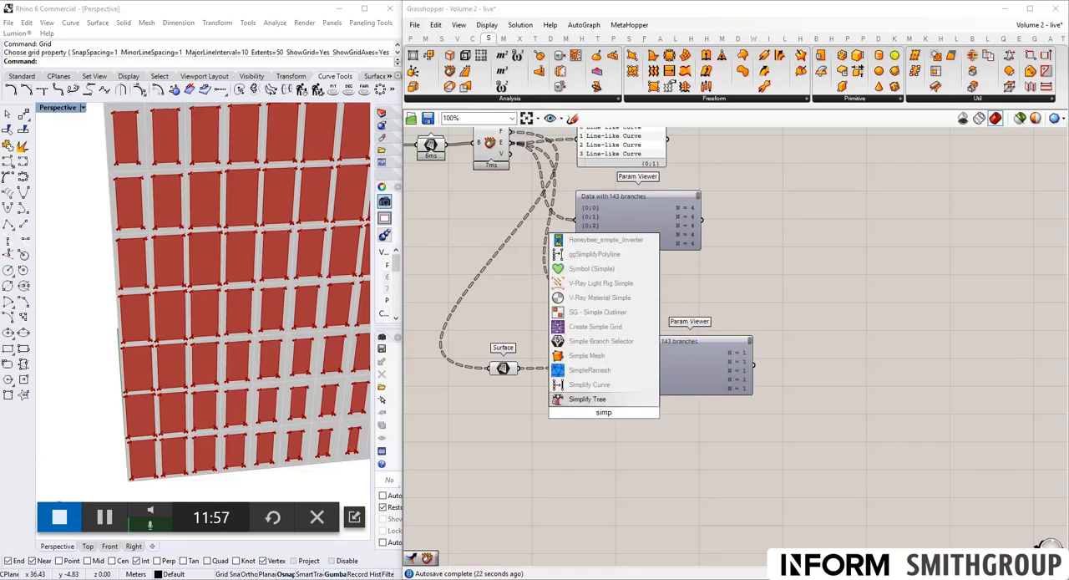
pyautogui.click(588, 398)
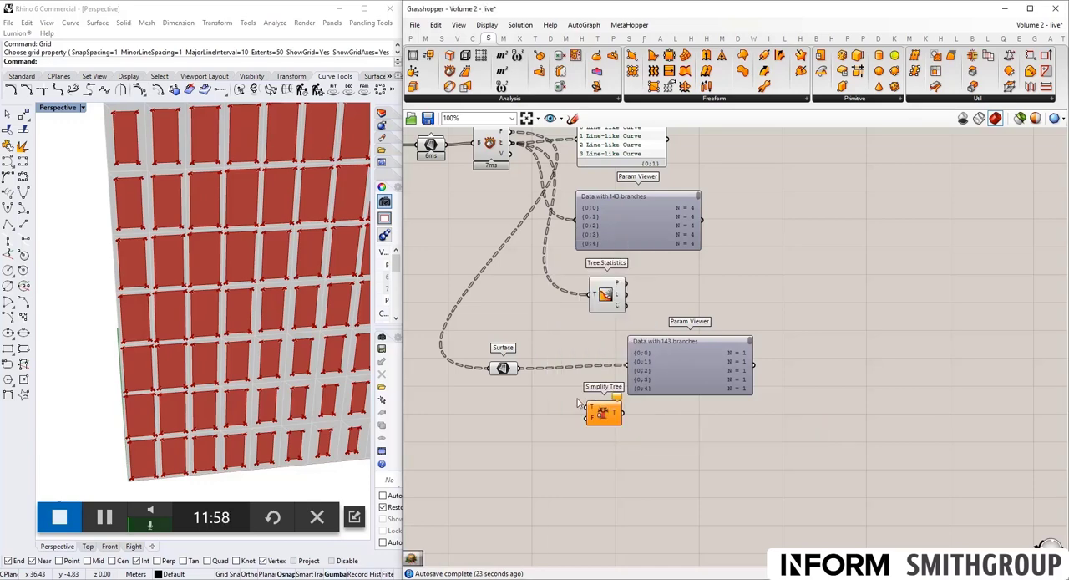
pyautogui.moveTo(518, 367); pyautogui.dragTo(664, 448)
pyautogui.moveTo(749, 346)
pyautogui.mouseDown()
pyautogui.moveTo(748, 456)
pyautogui.moveTo(759, 338)
pyautogui.mouseUp()
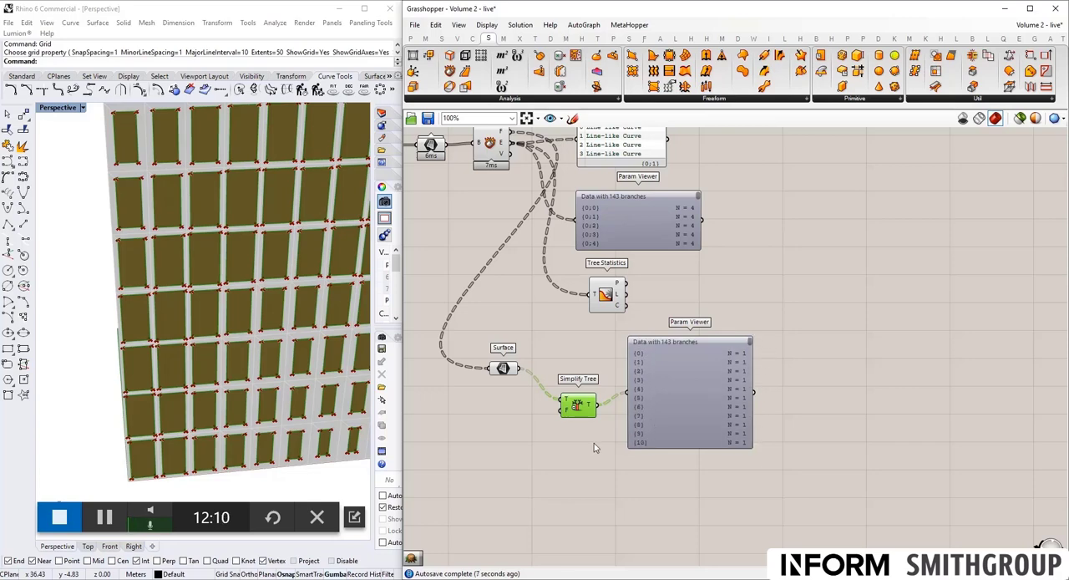
# - Nudge Simplify Tree closer in line with the Surface parameter and examine the simplified branch paths down to the list's end
pyautogui.moveTo(570, 404)
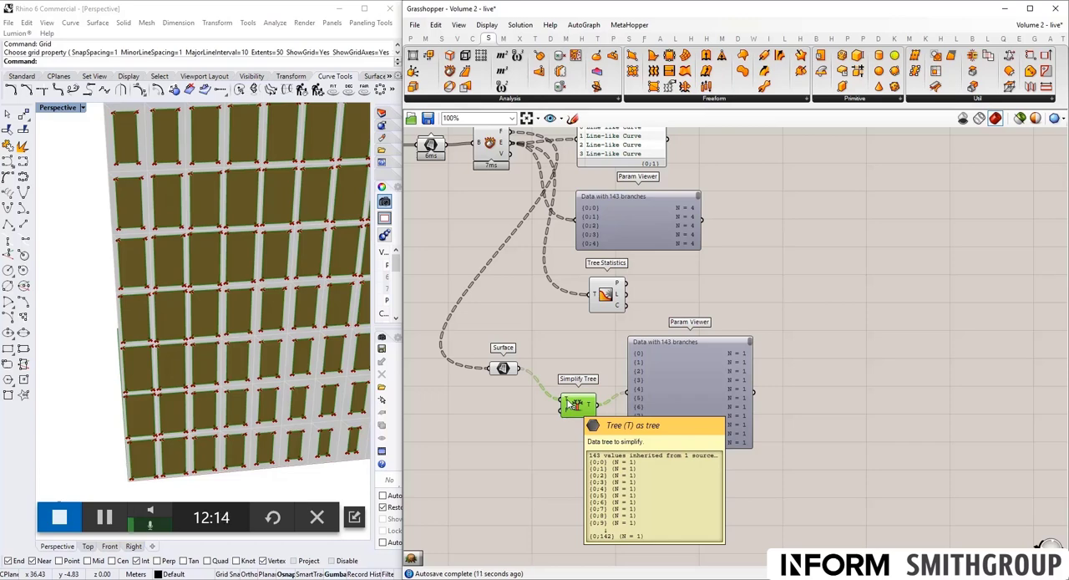
pyautogui.moveTo(576, 407); pyautogui.dragTo(579, 383)
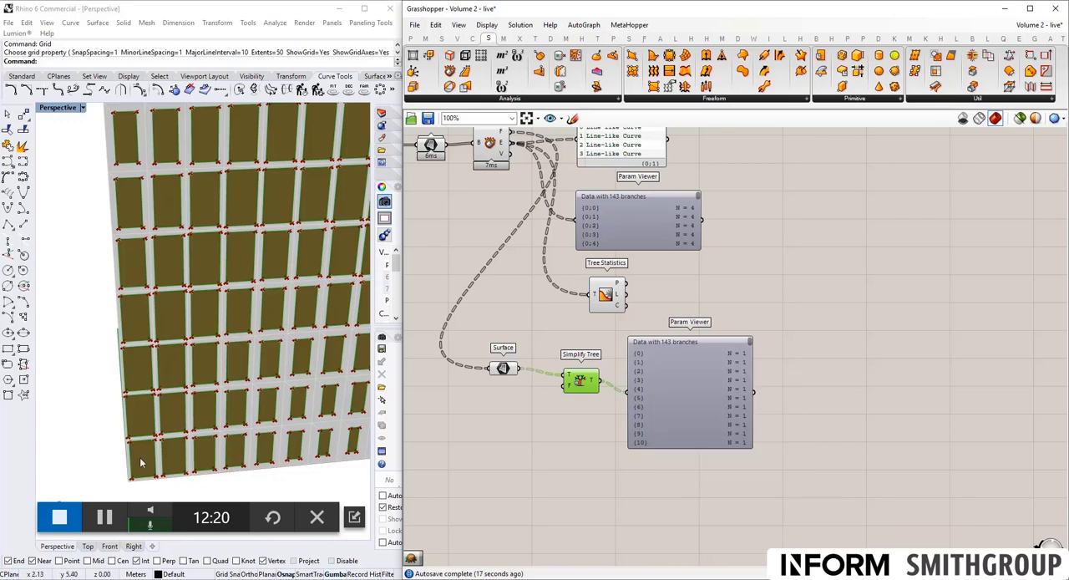
pyautogui.moveTo(750, 343); pyautogui.dragTo(754, 462)
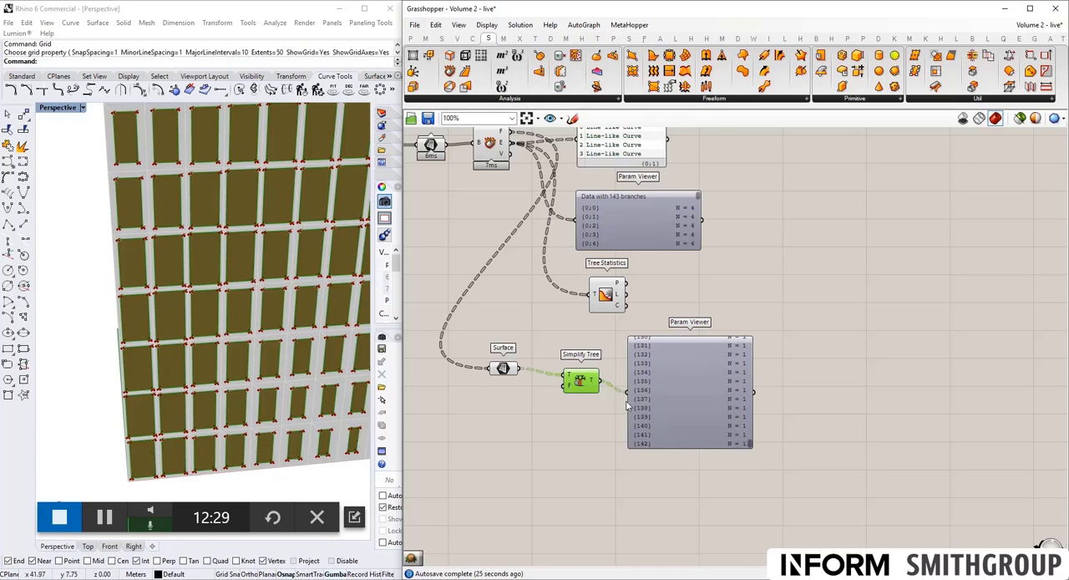
pyautogui.moveTo(660, 413); pyautogui.dragTo(667, 413)
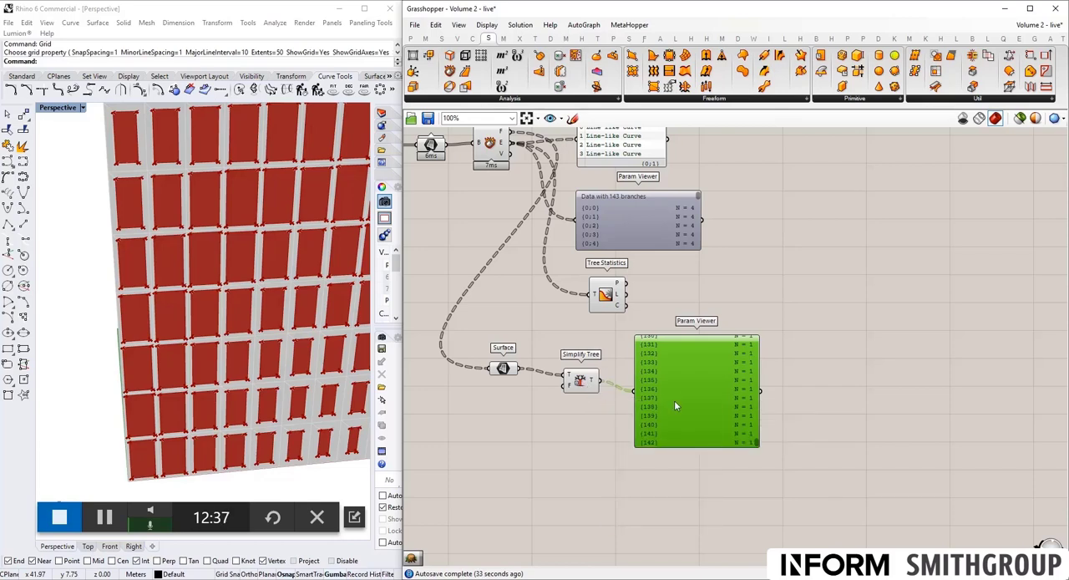
pyautogui.click(545, 426)
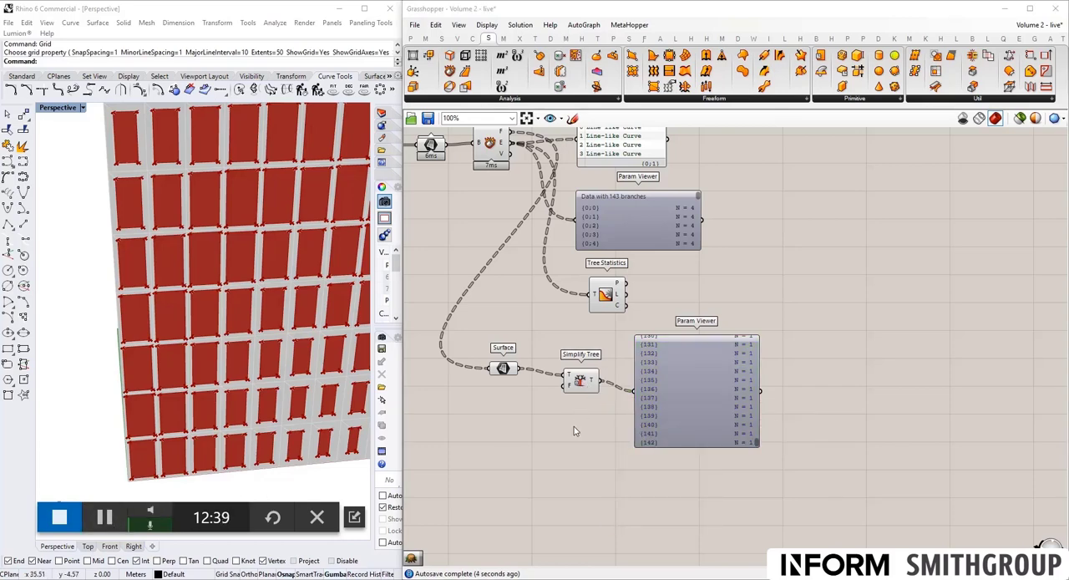
# - Add a Flatten Tree component under Simplify Tree, feed it from the Surface parameter and connect its output to the lower Param Viewer
pyautogui.doubleClick(574, 429)
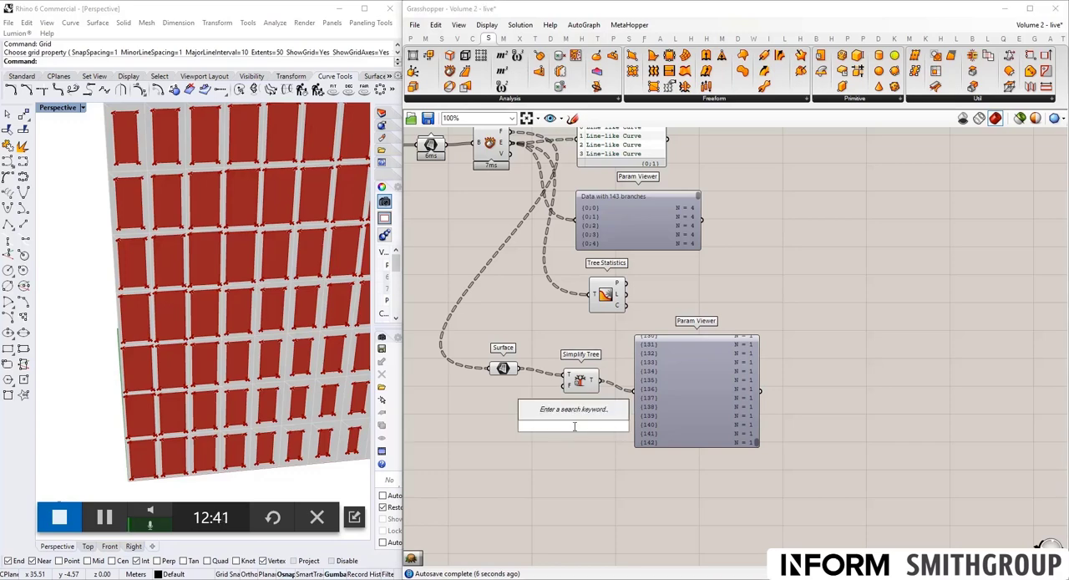
pyautogui.write('flatt')
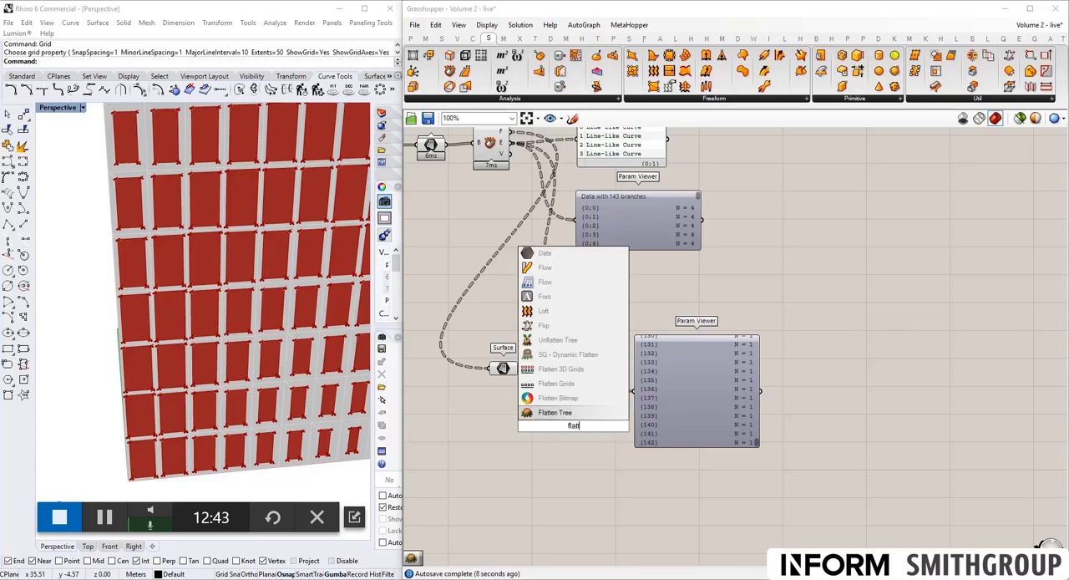
pyautogui.click(561, 414)
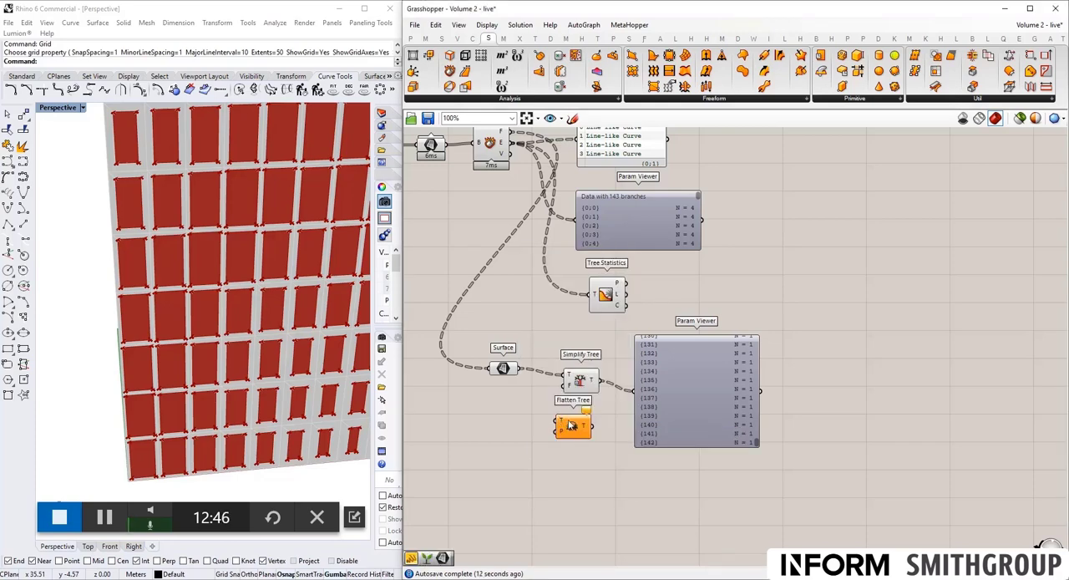
pyautogui.moveTo(571, 426); pyautogui.dragTo(576, 429)
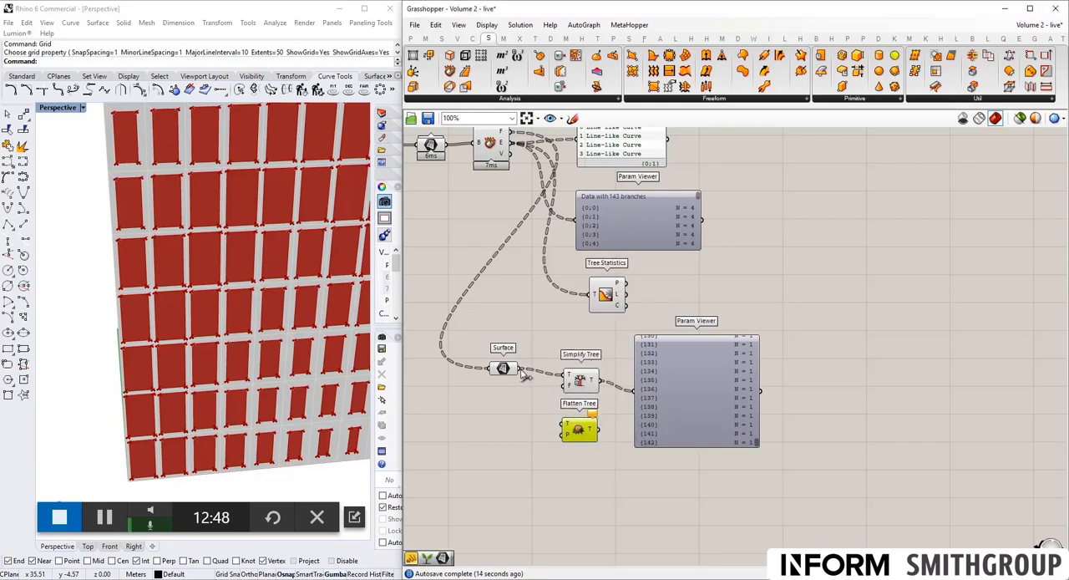
pyautogui.moveTo(519, 371); pyautogui.dragTo(568, 428)
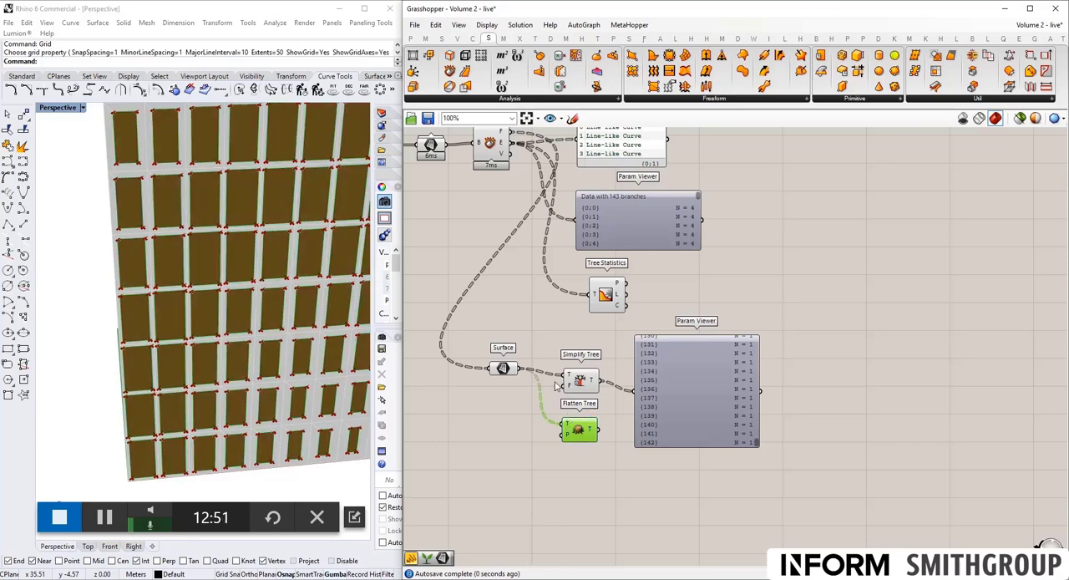
pyautogui.moveTo(568, 429)
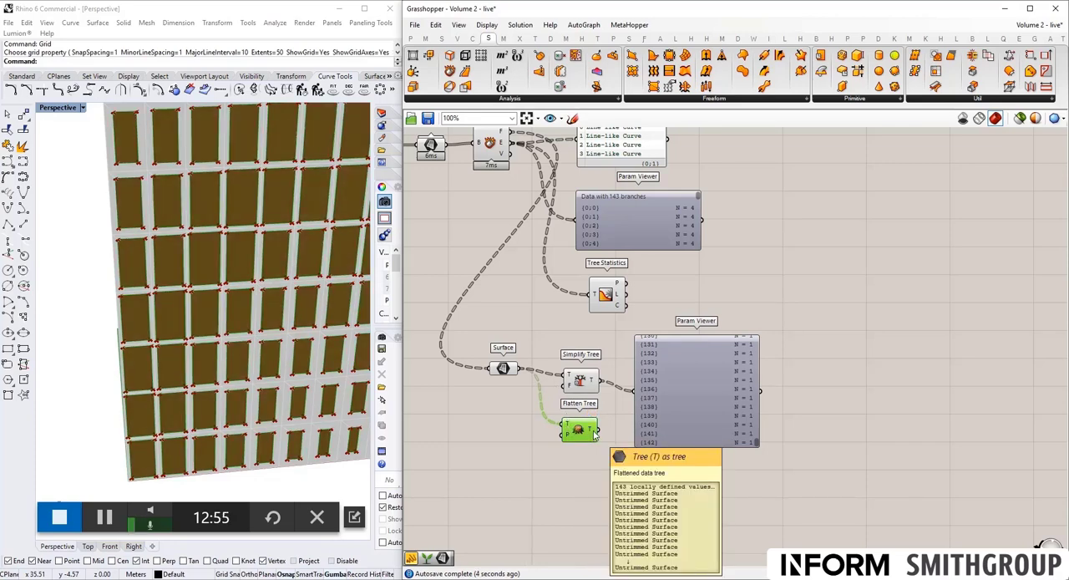
pyautogui.moveTo(595, 431); pyautogui.dragTo(635, 390)
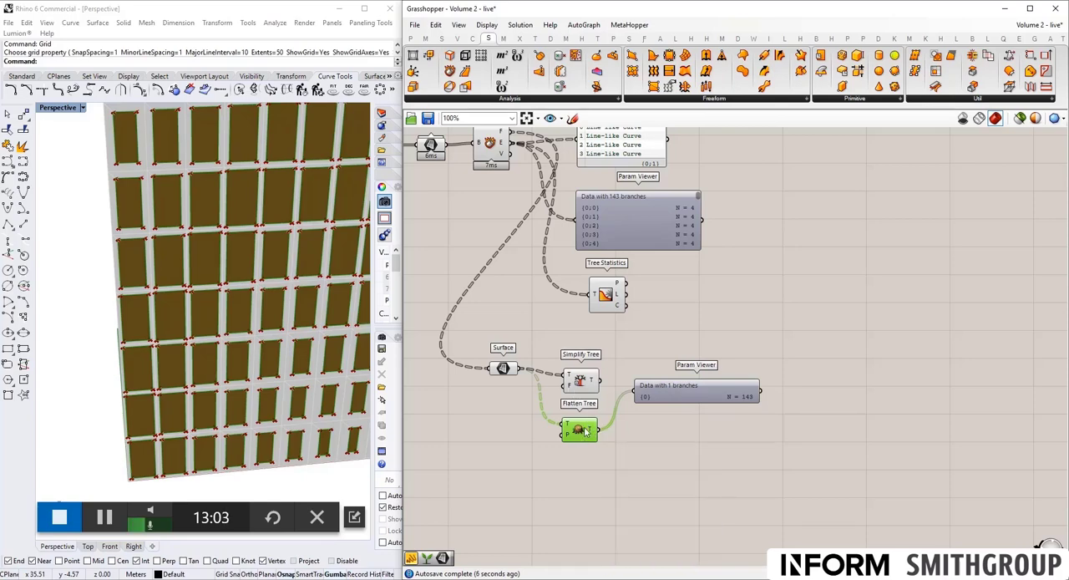
pyautogui.moveTo(594, 431)
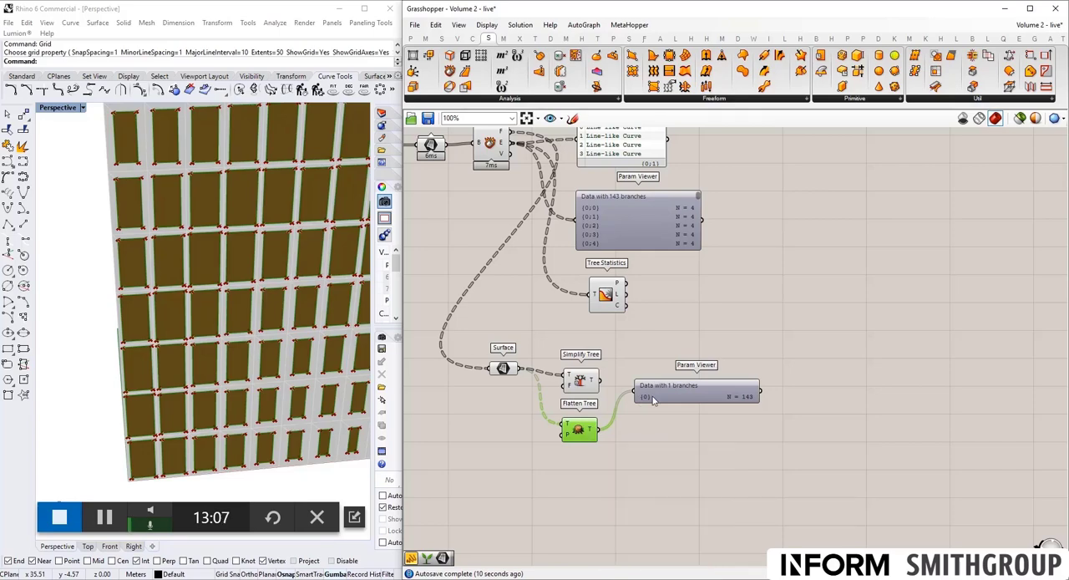
pyautogui.moveTo(654, 400)
# - Add a Graft Tree component under Flatten Tree and connect the flattened tree to its input
pyautogui.doubleClick(578, 464)
pyautogui.write('gra')
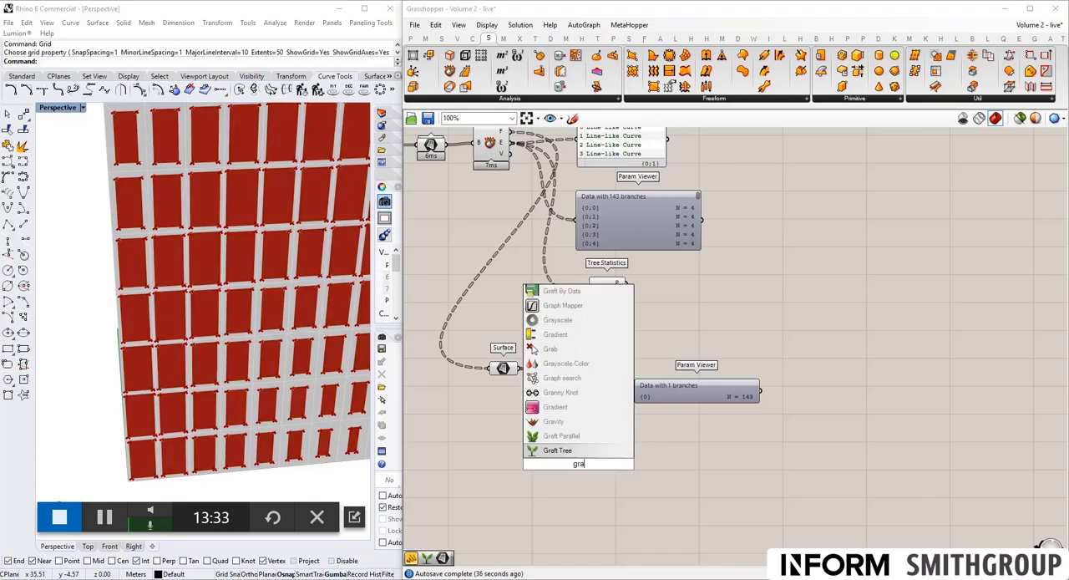
pyautogui.click(576, 455)
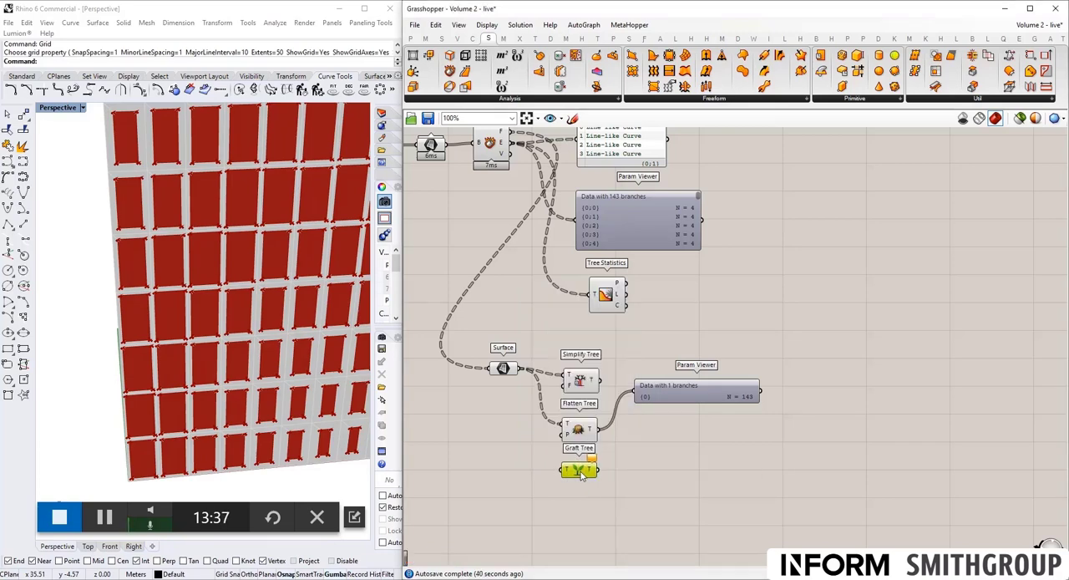
pyautogui.click(588, 431)
pyautogui.moveTo(595, 431); pyautogui.dragTo(565, 469)
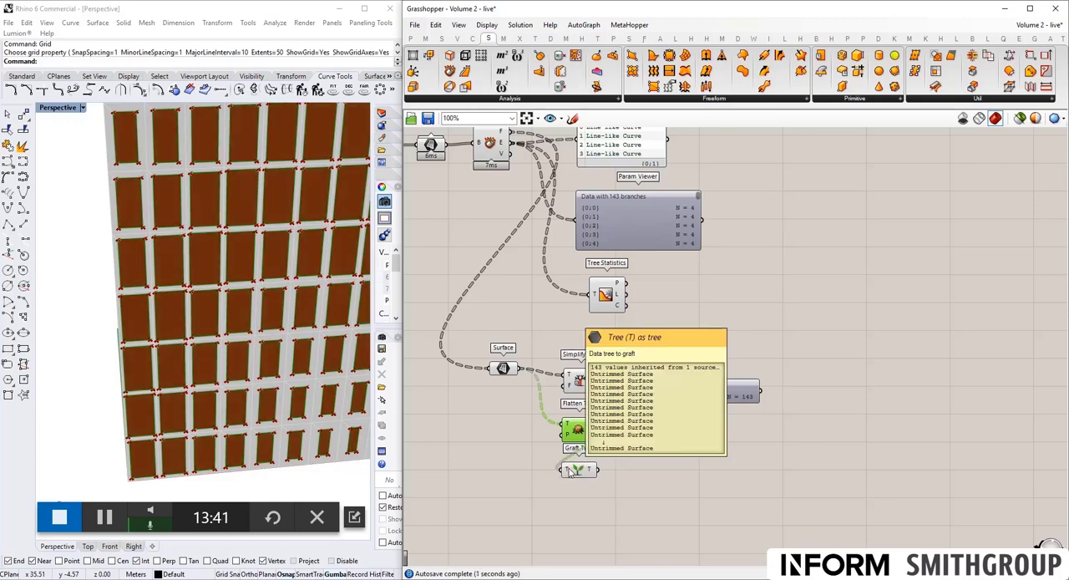
# - Connect Graft Tree's output to the lower Param Viewer, place the viewer beside it and check the grafted branch paths
pyautogui.moveTo(597, 470); pyautogui.dragTo(685, 475)
pyautogui.moveTo(691, 433); pyautogui.dragTo(684, 463)
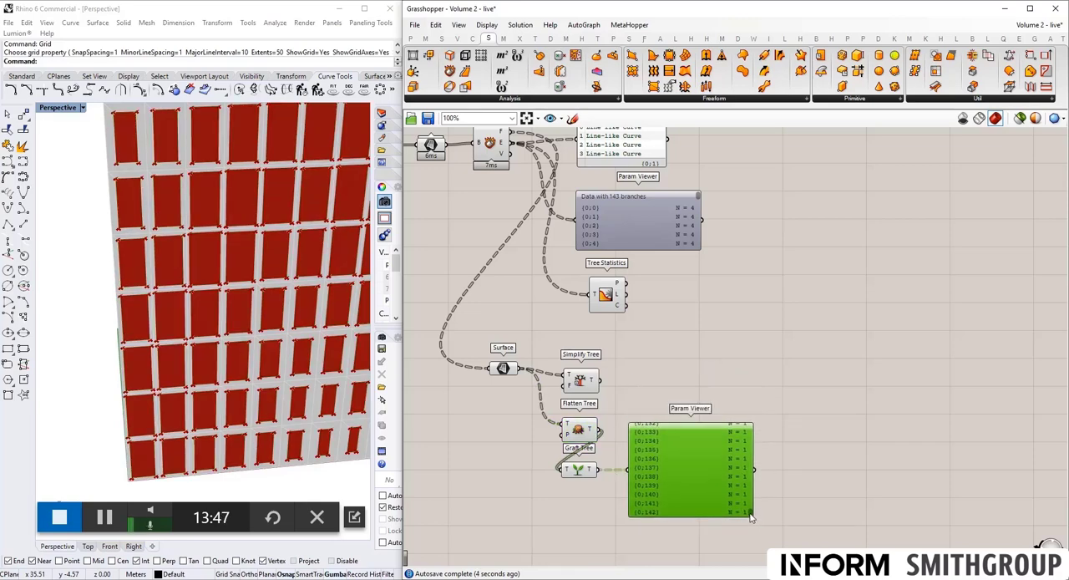
pyautogui.moveTo(750, 511); pyautogui.dragTo(748, 428)
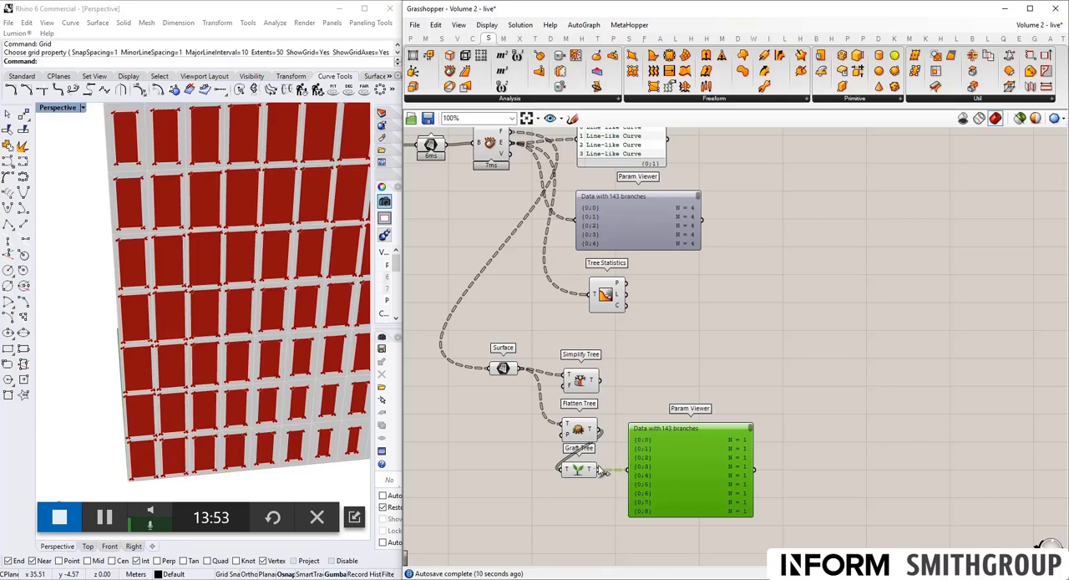
# - Rearrange the components into a Flatten, Graft, Simplify chain, feeding the grafted tree through Simplify Tree into the Param Viewer
pyautogui.moveTo(598, 469); pyautogui.dragTo(577, 380)
pyautogui.click(637, 389)
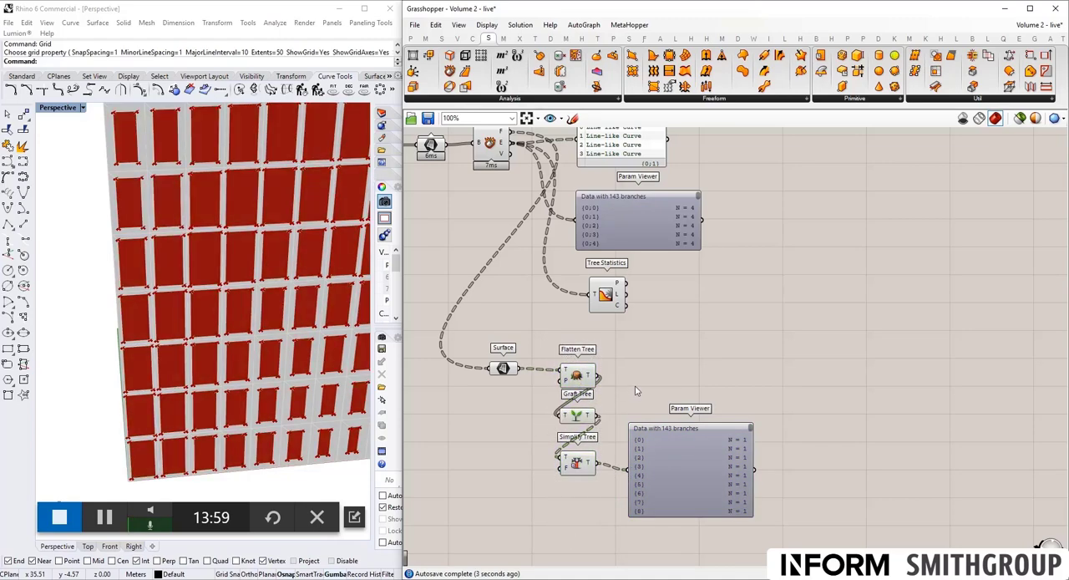
pyautogui.moveTo(667, 470); pyautogui.dragTo(672, 447)
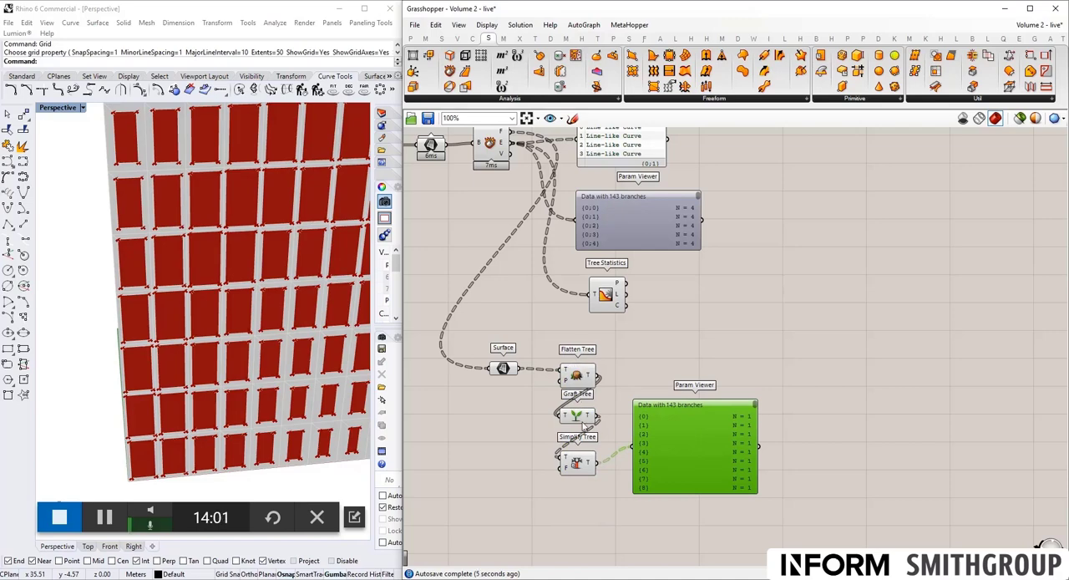
pyautogui.moveTo(578, 470); pyautogui.dragTo(581, 464)
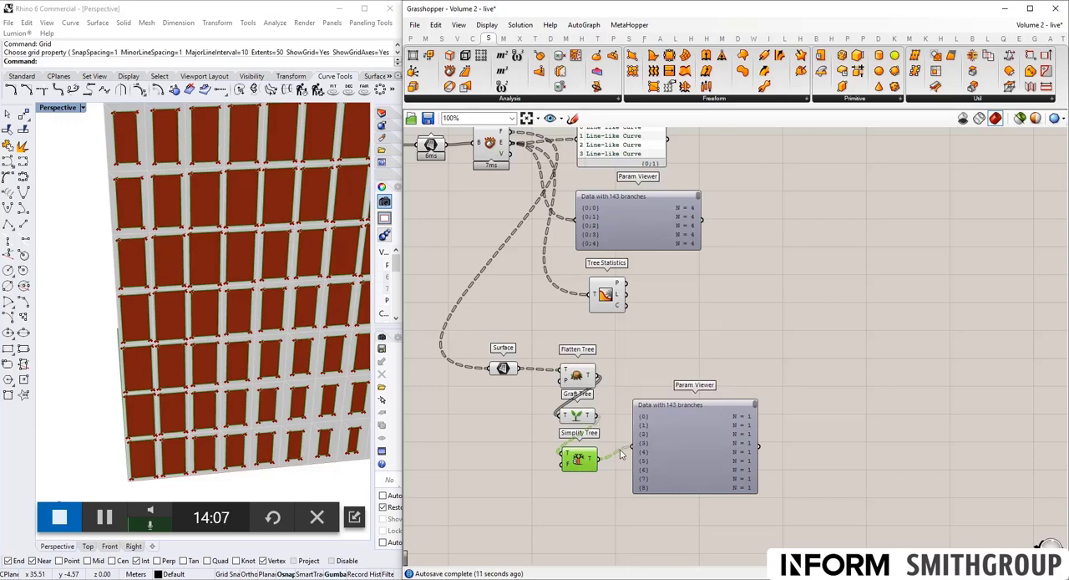
pyautogui.click(582, 373)
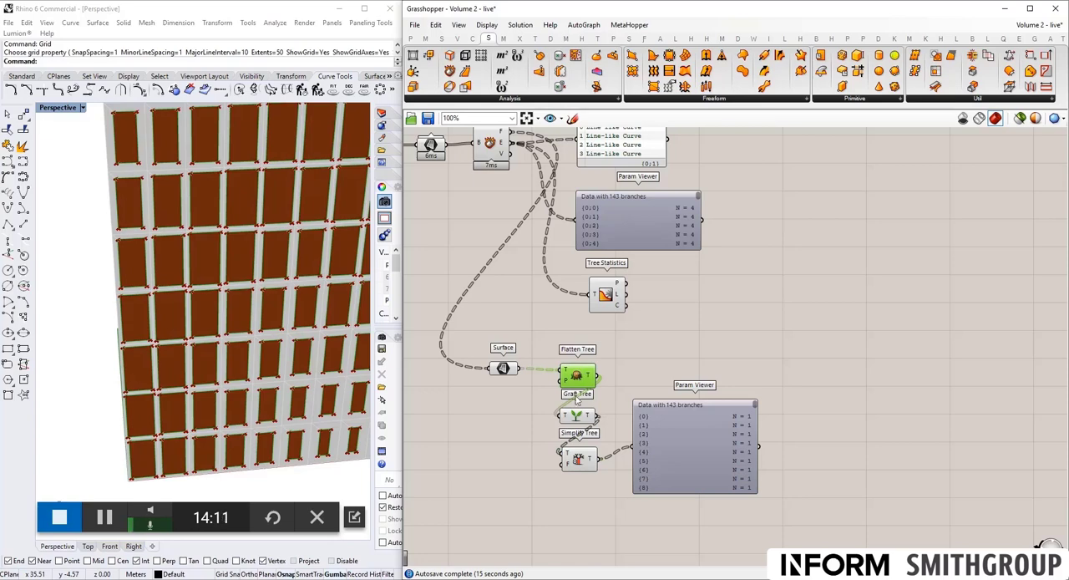
pyautogui.click(502, 370)
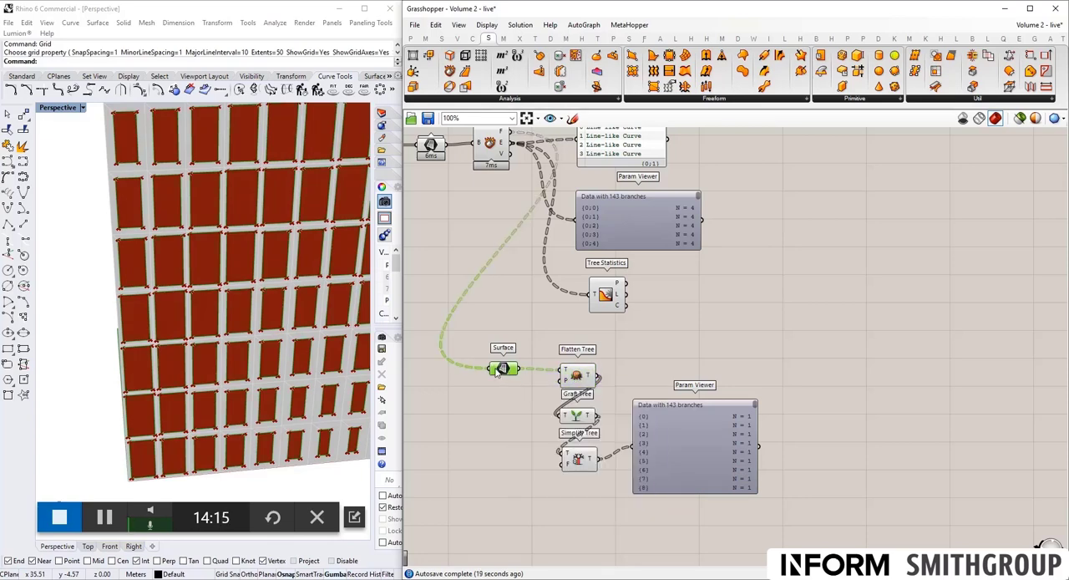
# - Connect the lower Surface parameter's output directly to the lower Param Viewer and turn on Simplify for the parameter
pyautogui.rightClick(499, 371)
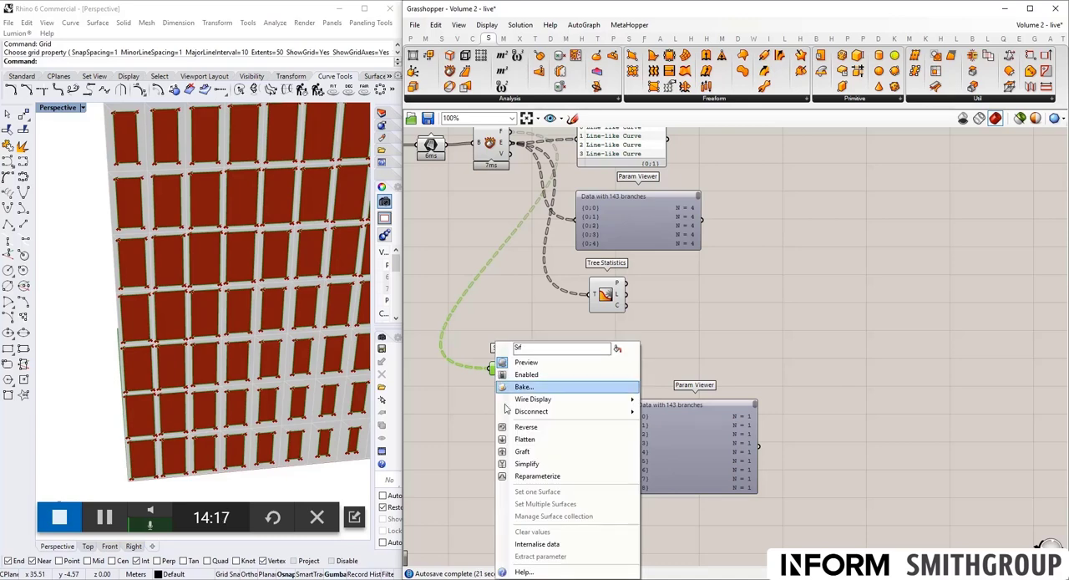
pyautogui.click(527, 463)
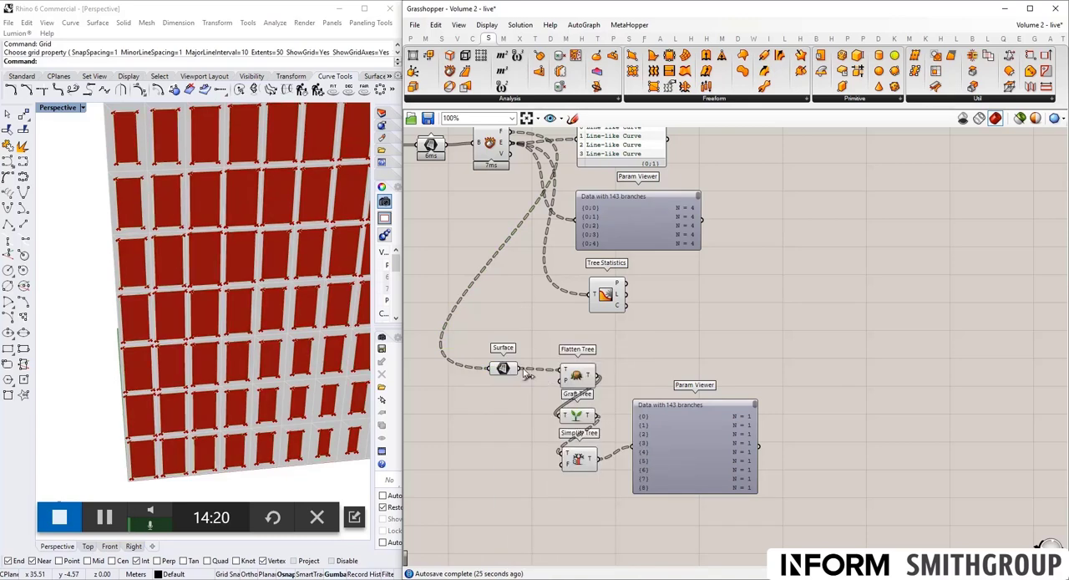
pyautogui.moveTo(524, 370); pyautogui.dragTo(704, 411)
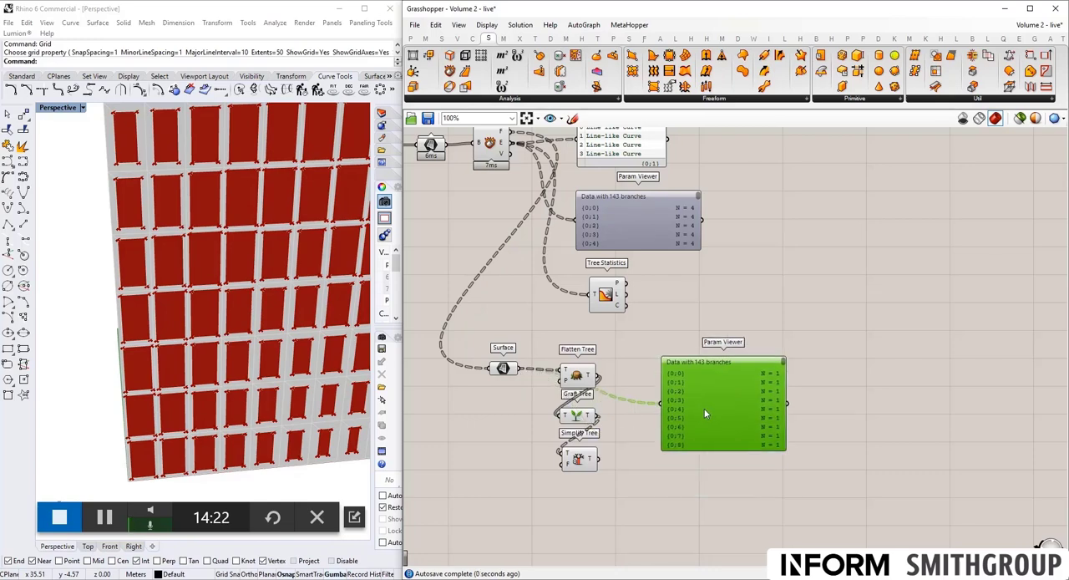
pyautogui.rightClick(498, 373)
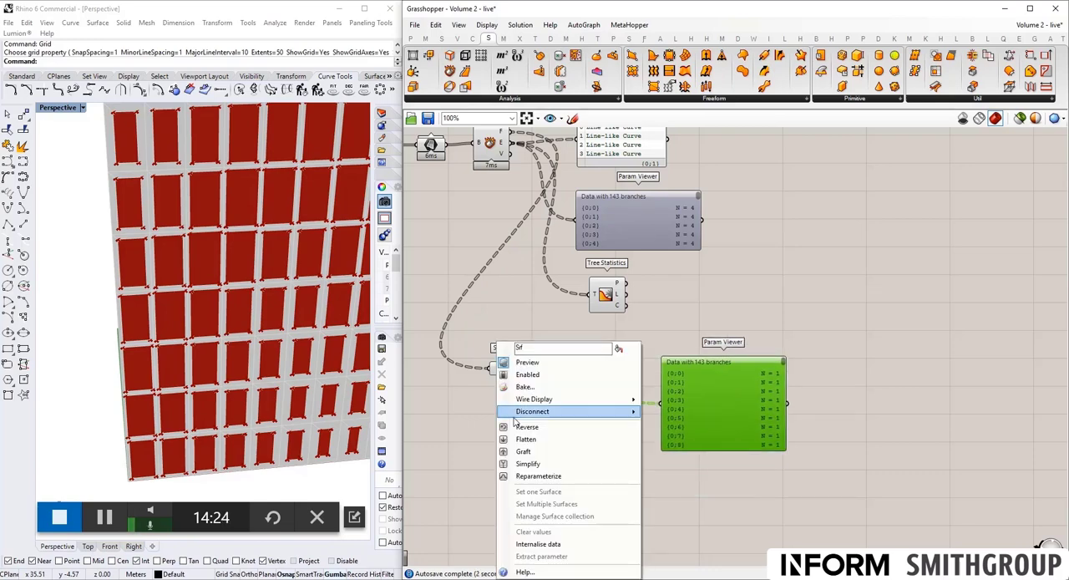
pyautogui.click(528, 465)
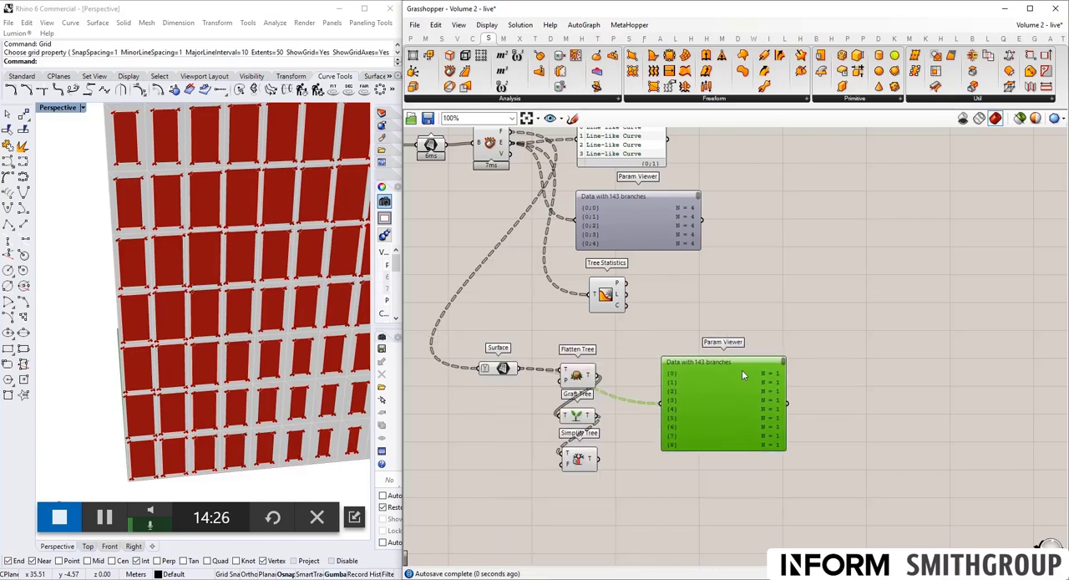
# - Turn on Flatten for the lower Surface parameter, replace it with Graft and check the branch paths in the Param Viewer
pyautogui.rightClick(513, 371)
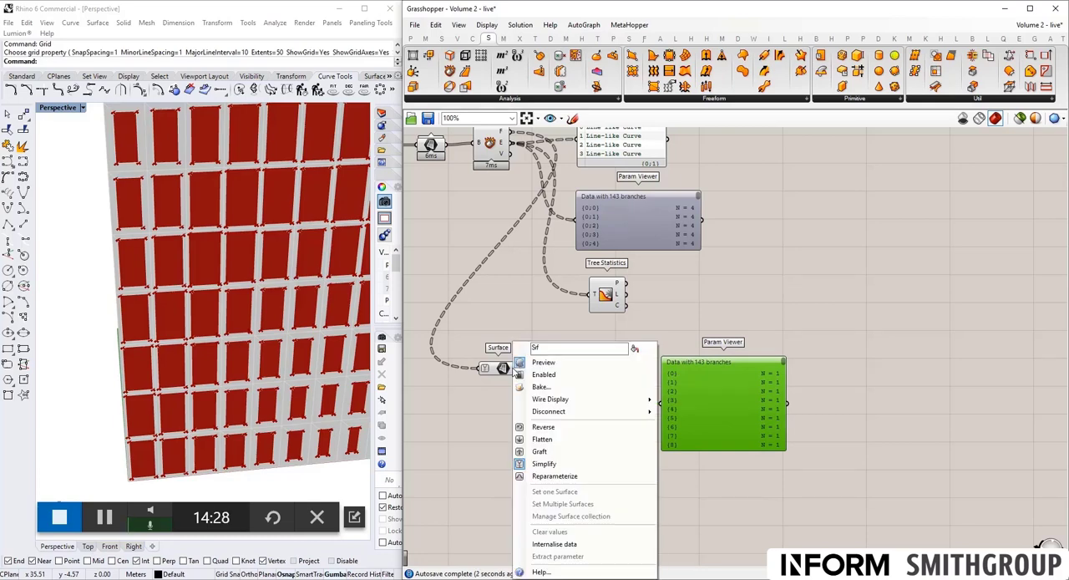
pyautogui.click(543, 441)
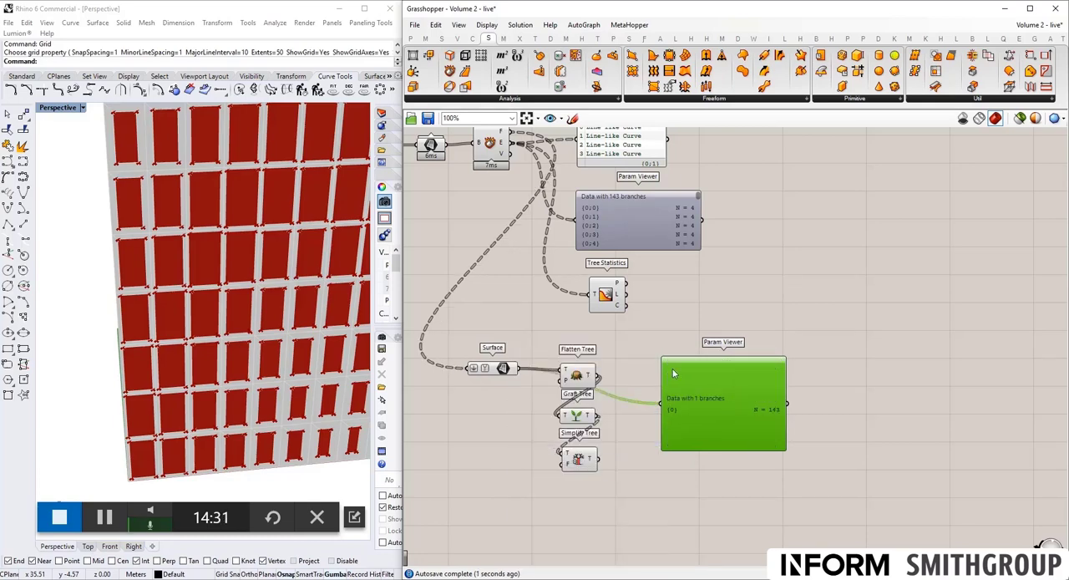
pyautogui.rightClick(491, 369)
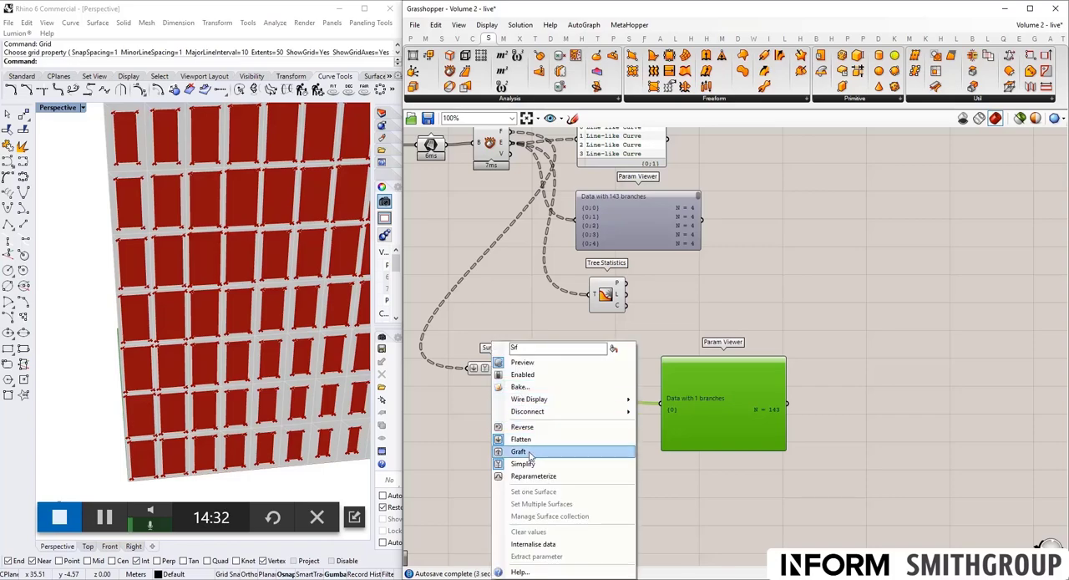
pyautogui.click(552, 449)
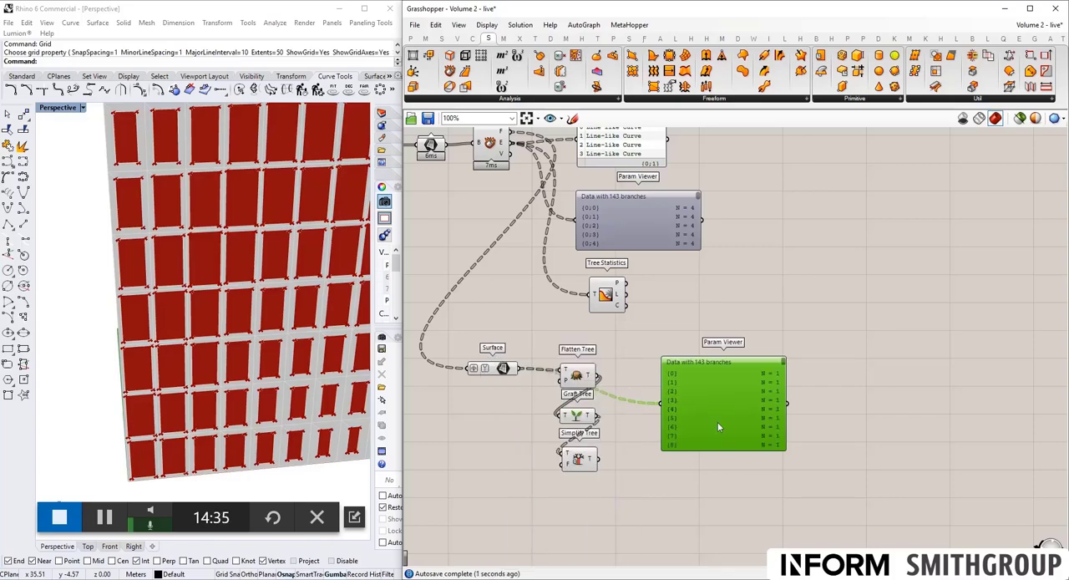
pyautogui.scroll(-1, 495, 334)
pyautogui.scroll(1, 506, 290)
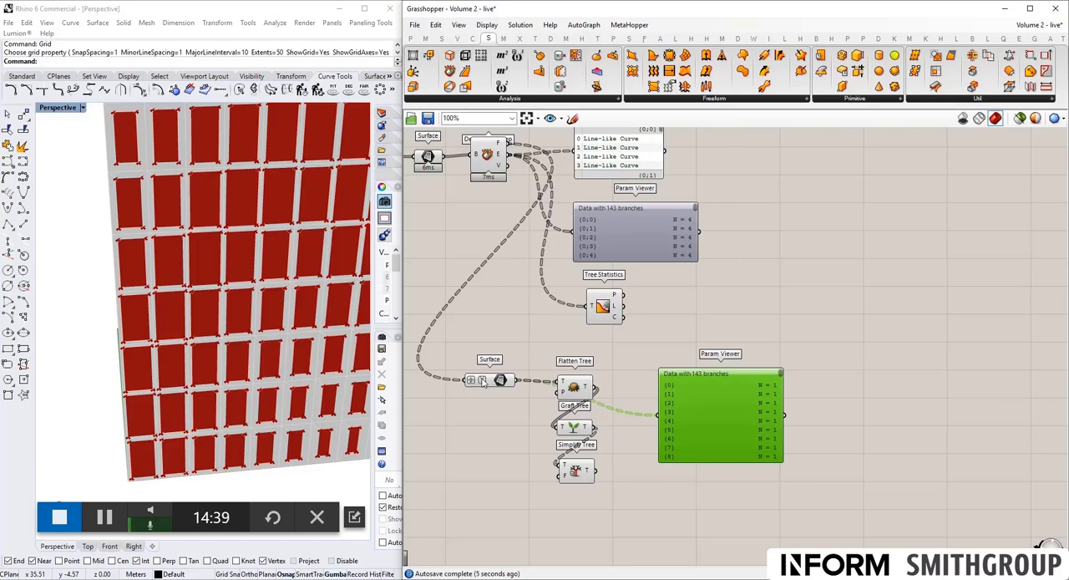
# - Turn off both Graft and Simplify on the lower Surface parameter
pyautogui.rightClick(477, 382)
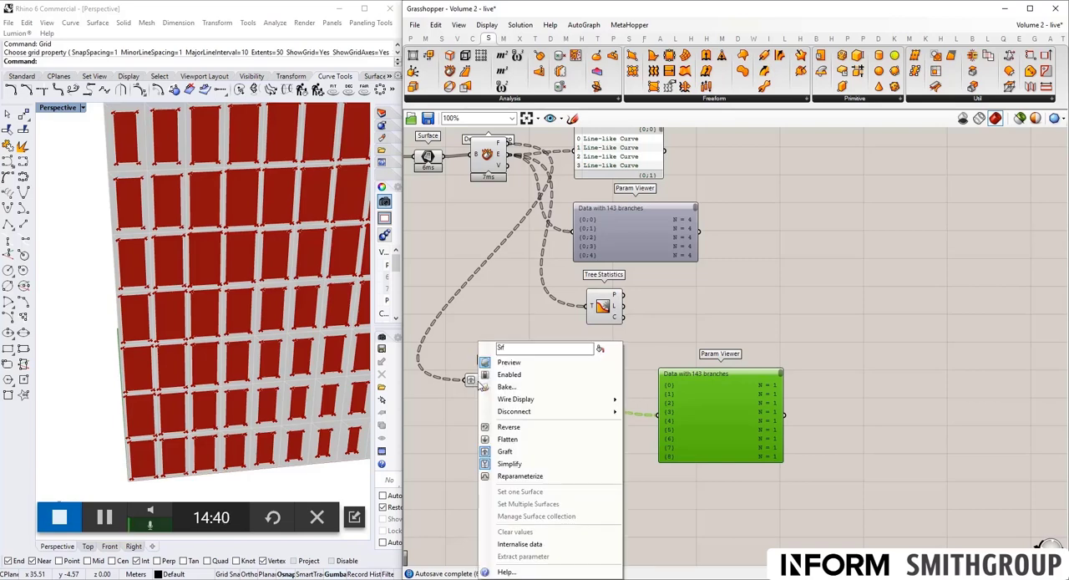
pyautogui.click(501, 447)
pyautogui.rightClick(481, 385)
pyautogui.click(516, 463)
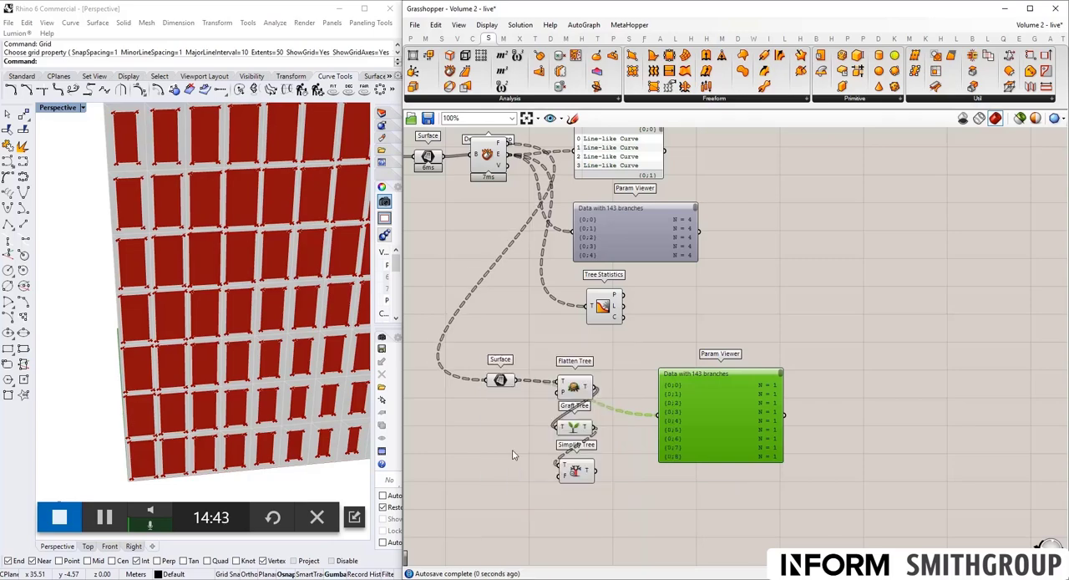
# - Add a Curve parameter below the lower Surface parameter and feed it the Edges output of Deconstruct Brep
pyautogui.scroll(-2, 505, 365)
pyautogui.scroll(-2, 556, 367)
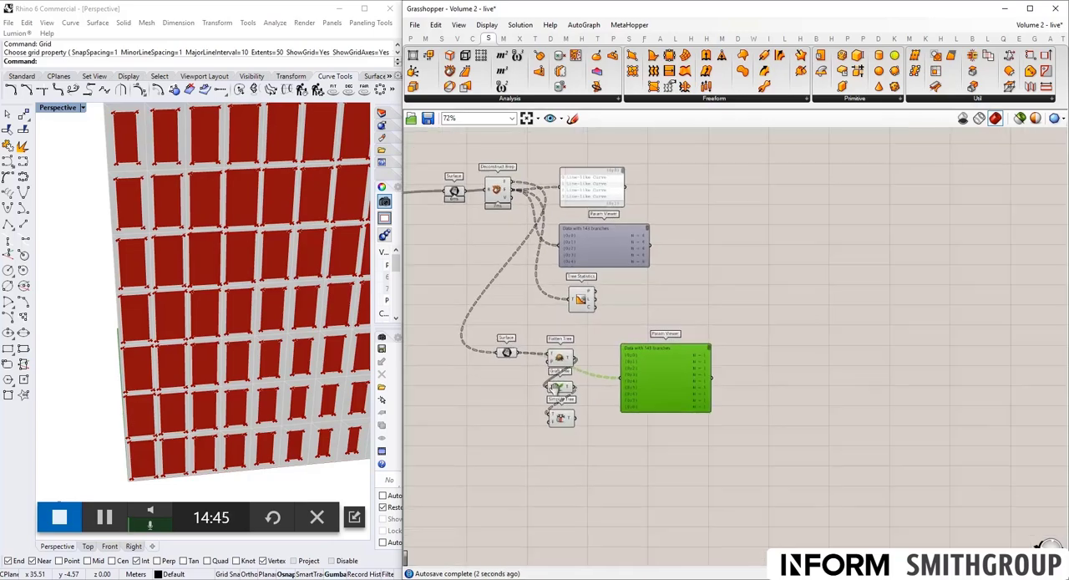
pyautogui.moveTo(561, 359)
pyautogui.mouseDown(button='right')
pyautogui.moveTo(561, 349)
pyautogui.moveTo(573, 373)
pyautogui.mouseUp(button='right')
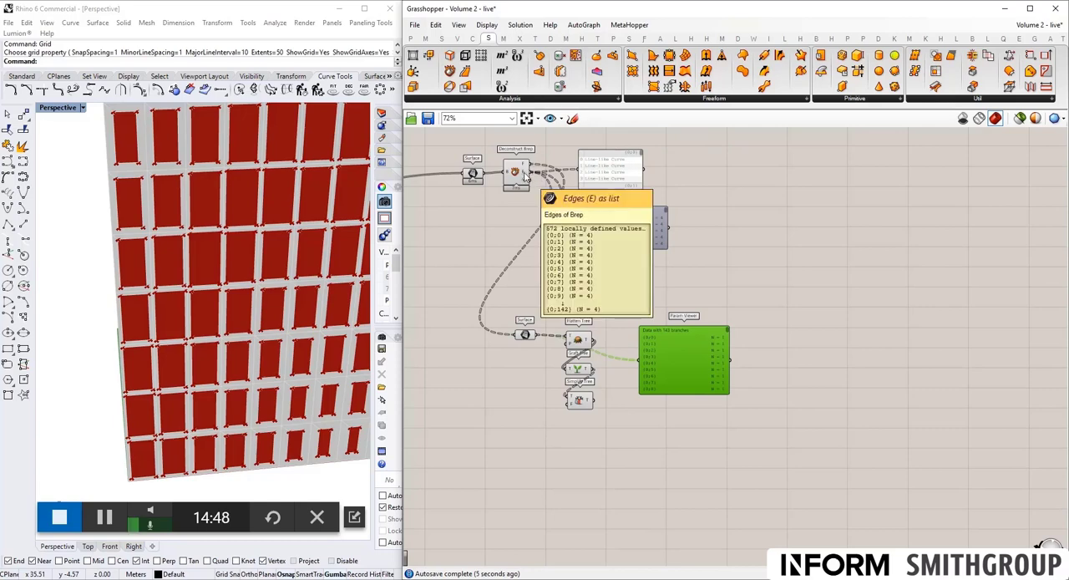
pyautogui.doubleClick(528, 425)
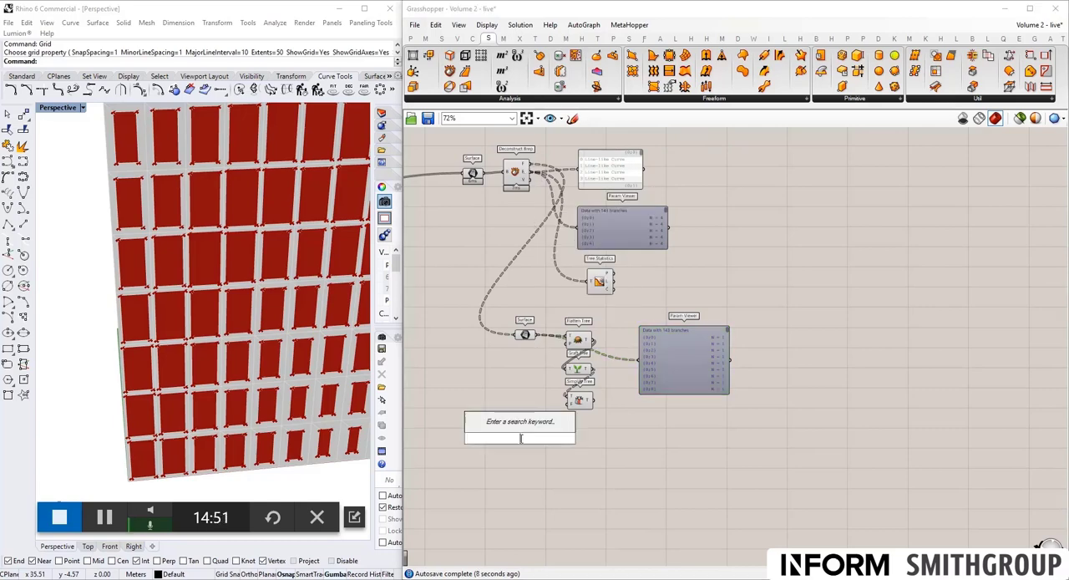
pyautogui.write('curv')
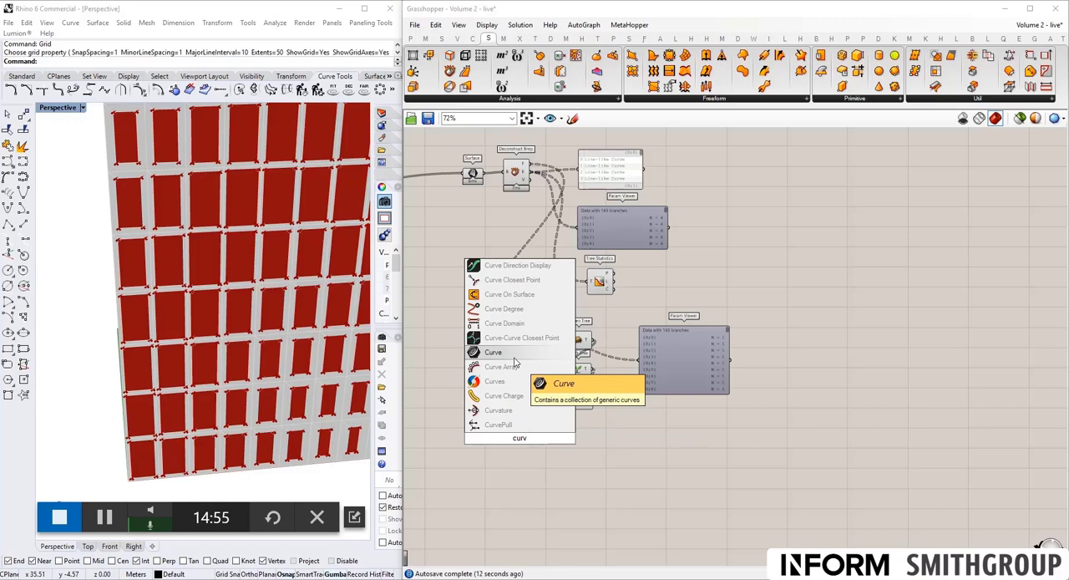
pyautogui.click(515, 359)
pyautogui.moveTo(529, 172); pyautogui.dragTo(521, 450)
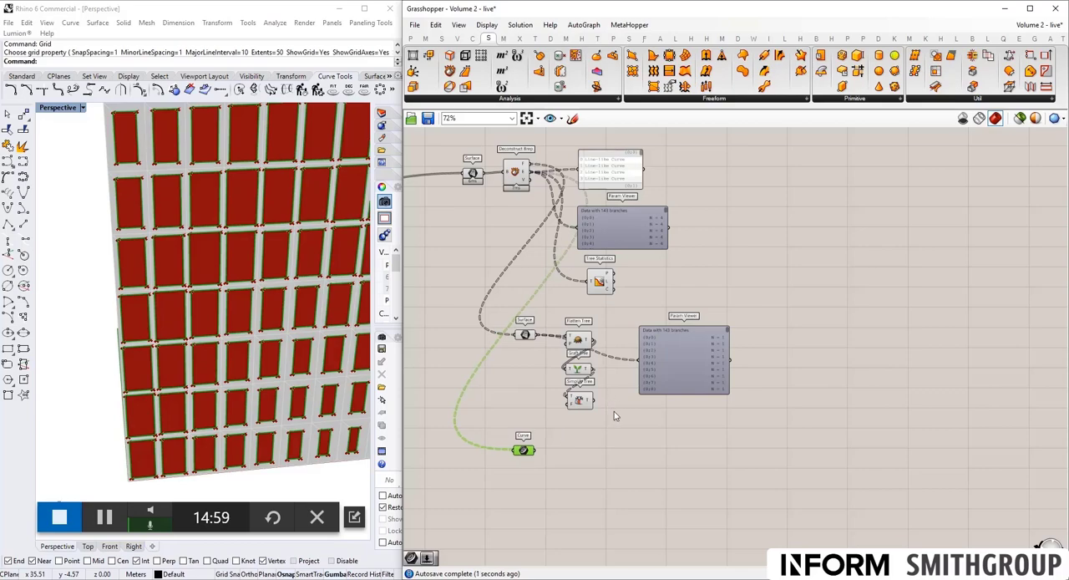
# - Turn off the preview of Deconstruct Brep, both Surface parameters and the Flatten, Graft and Simplify Tree components
pyautogui.moveTo(616, 416); pyautogui.dragTo(468, 163)
pyautogui.middleClick(496, 177)
pyautogui.click(528, 157)
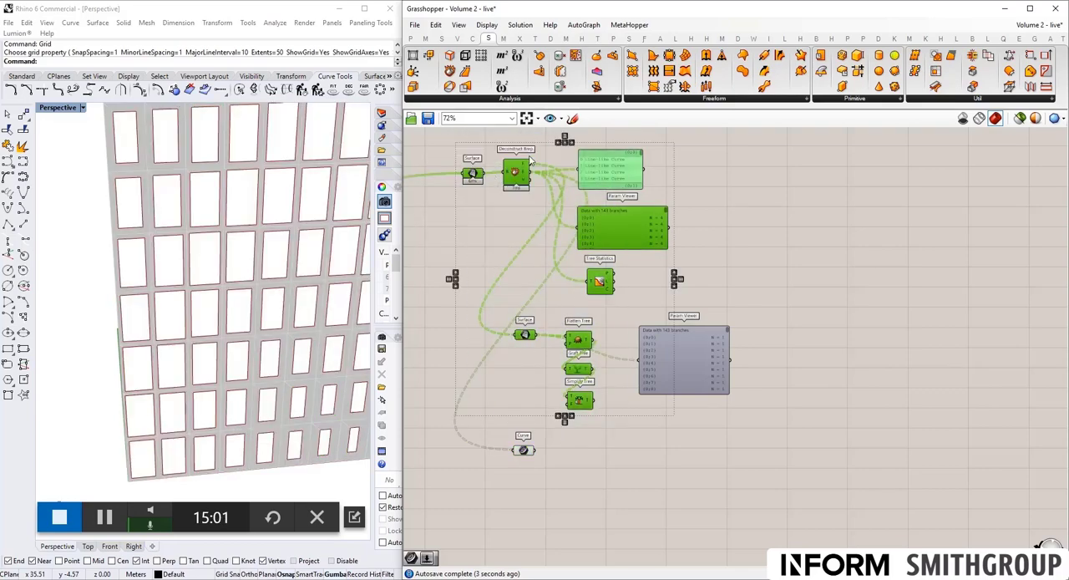
pyautogui.click(587, 516)
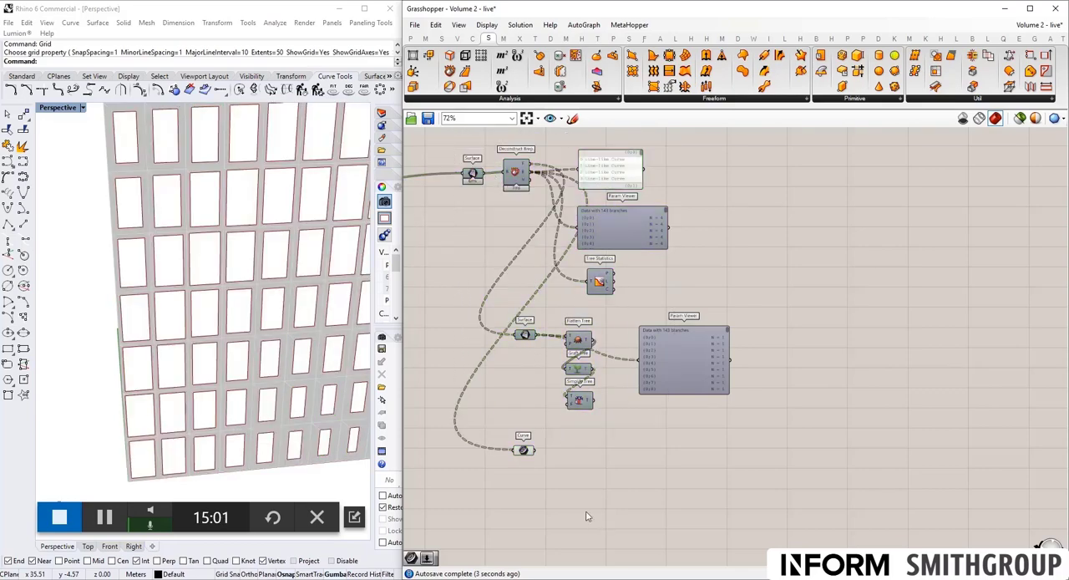
# - Connect the Curve parameter's output to the lower Param Viewer and arrange the two side by side
pyautogui.click(526, 451)
pyautogui.moveTo(654, 373); pyautogui.dragTo(648, 455)
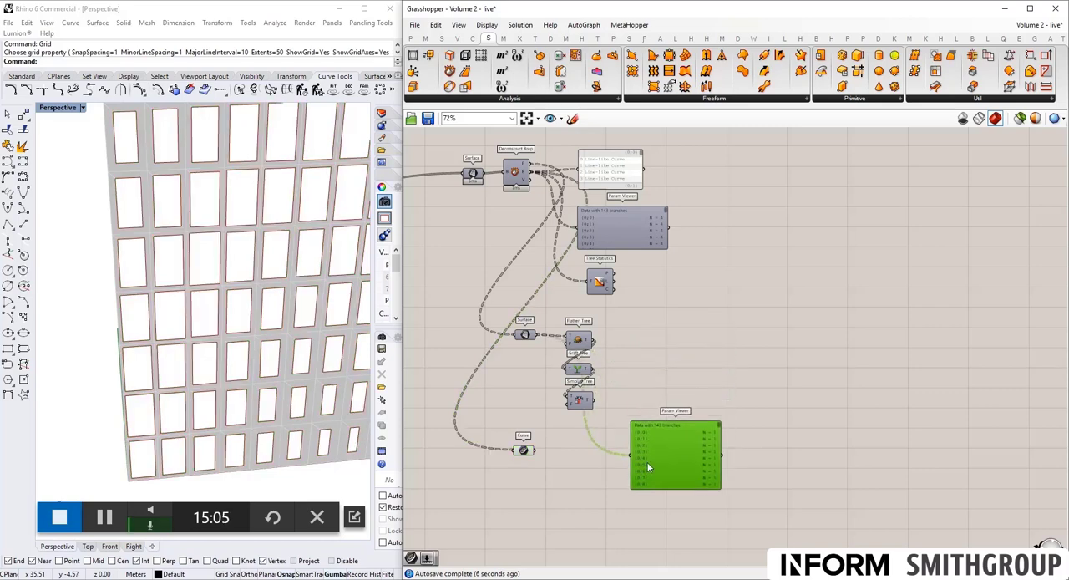
pyautogui.scroll(2, 560, 465)
pyautogui.moveTo(523, 443); pyautogui.dragTo(650, 465)
pyautogui.moveTo(505, 447); pyautogui.dragTo(517, 457)
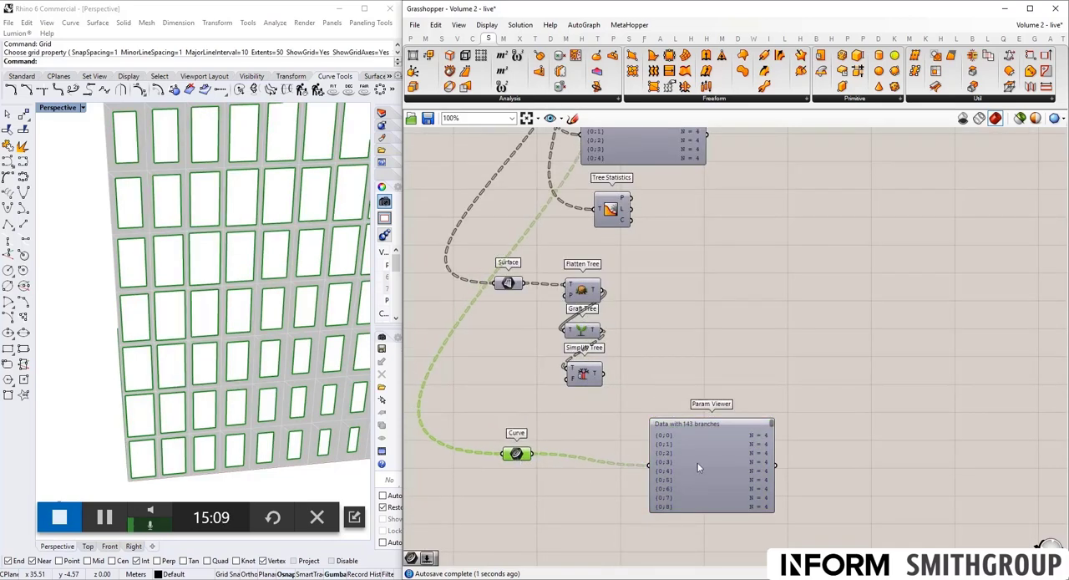
pyautogui.moveTo(730, 471); pyautogui.dragTo(654, 474)
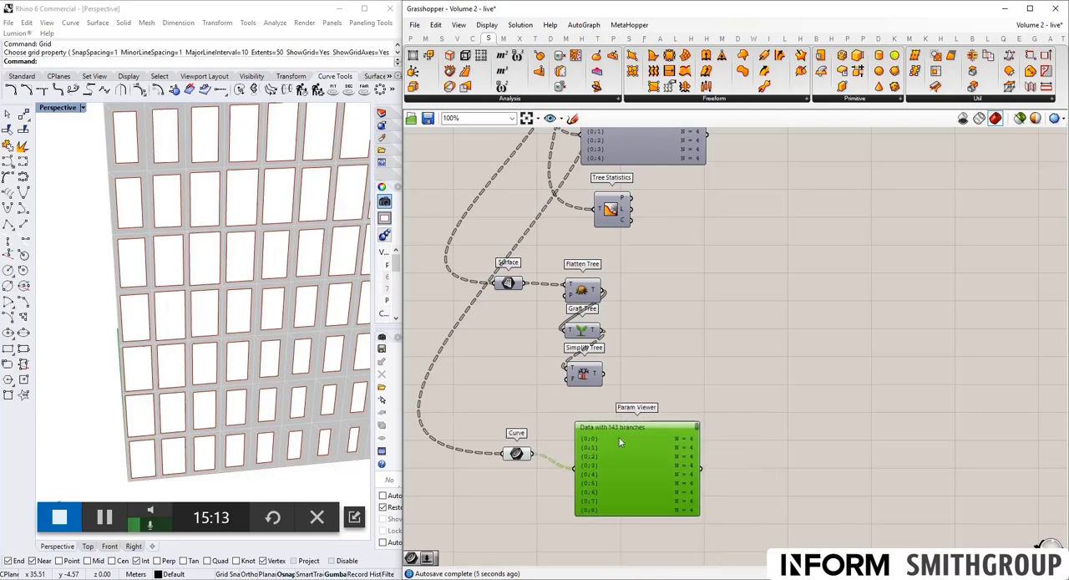
pyautogui.moveTo(571, 465); pyautogui.dragTo(569, 393, button='right')
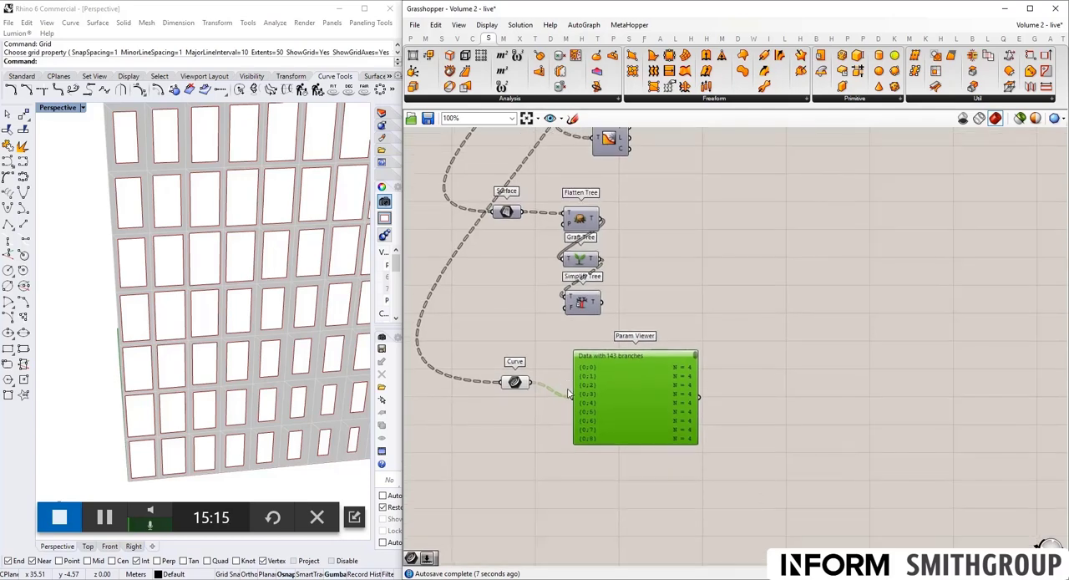
pyautogui.moveTo(518, 383); pyautogui.dragTo(517, 389)
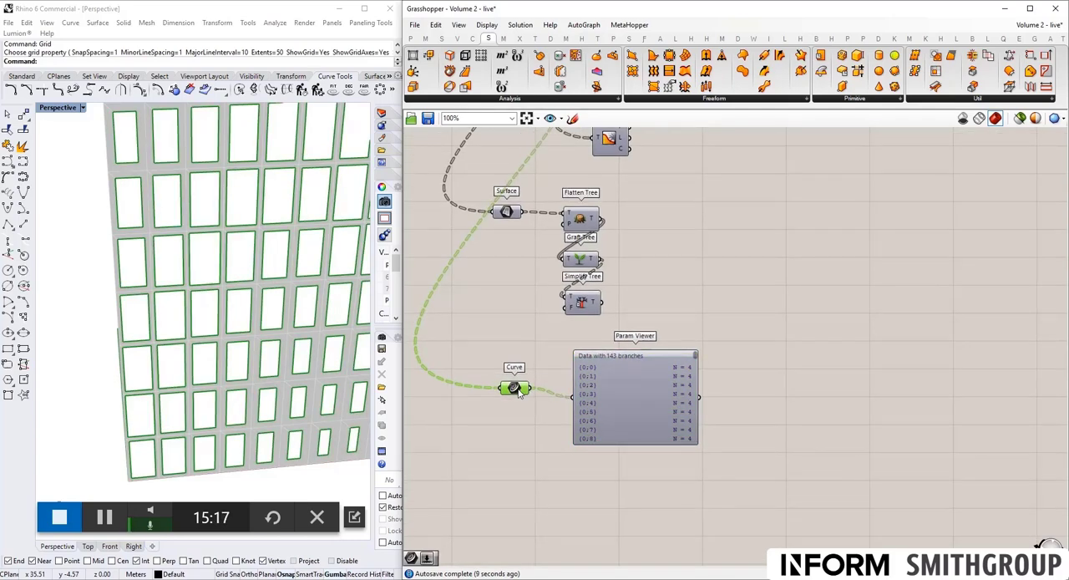
pyautogui.moveTo(620, 386); pyautogui.dragTo(653, 387)
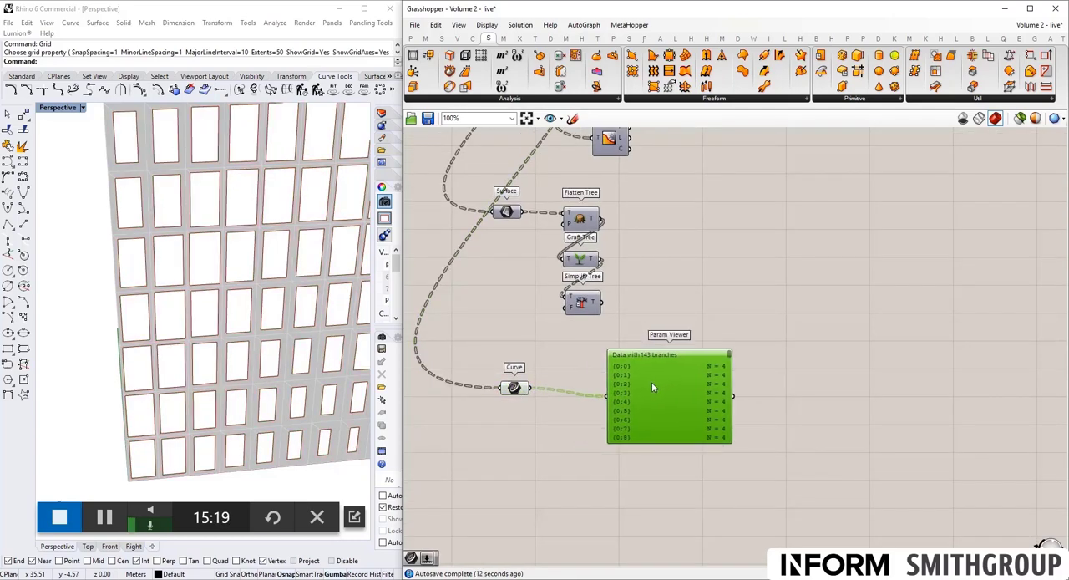
# - Turn on Simplify for the Curve parameter and move the Param Viewer a little farther from it
pyautogui.rightClick(507, 390)
pyautogui.click(536, 462)
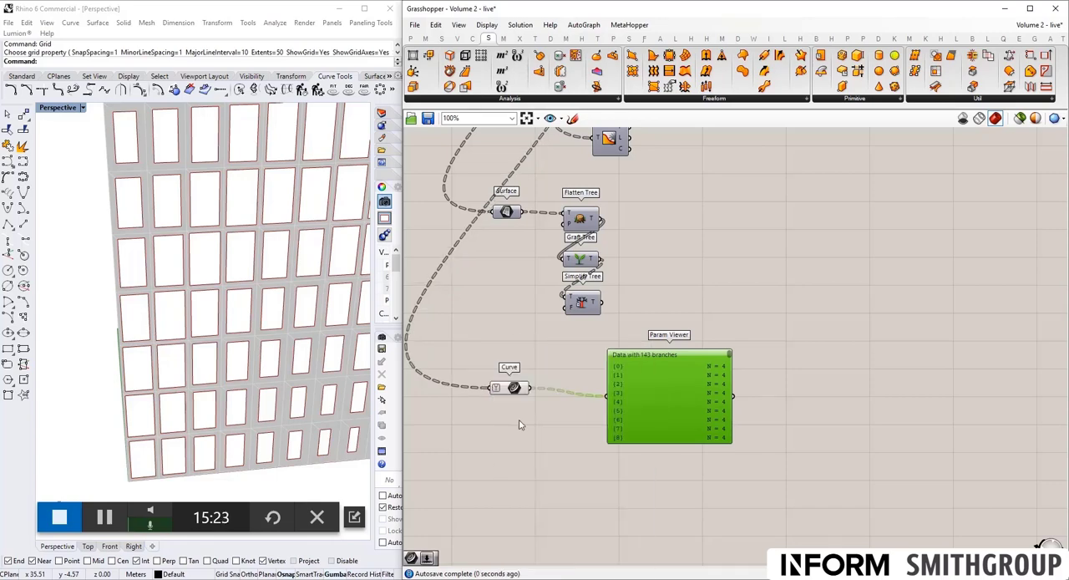
pyautogui.moveTo(666, 408); pyautogui.dragTo(701, 405)
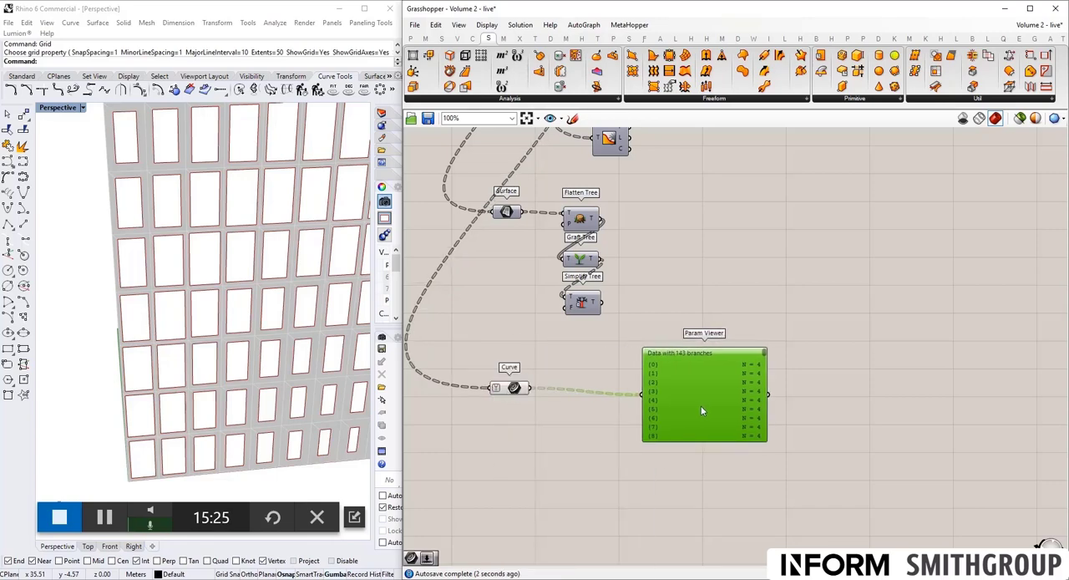
pyautogui.click(514, 389)
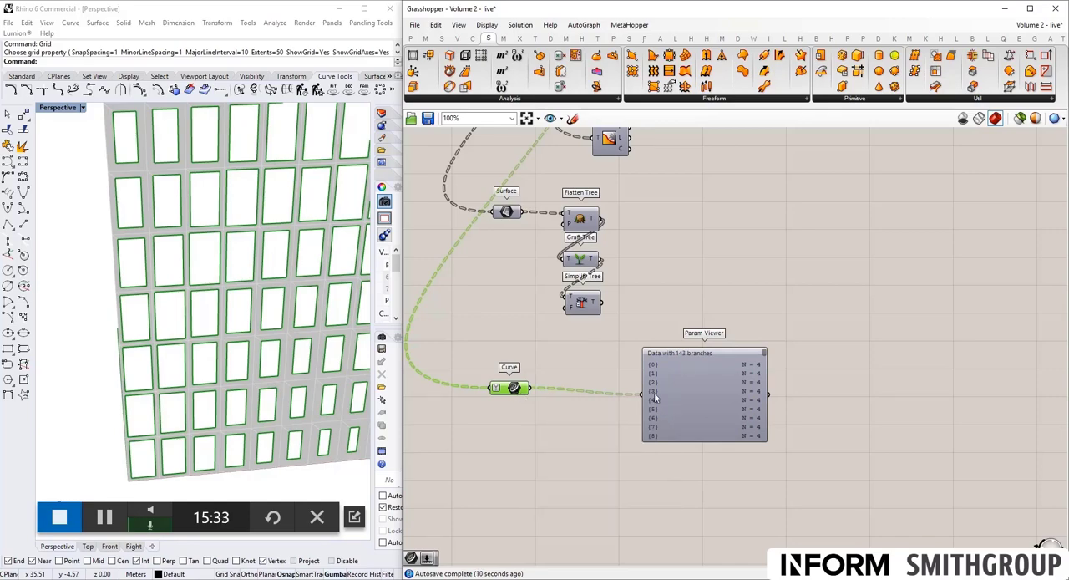
# - Duplicate the Cluster with branch, item and tag outputs that sits below the graph mapper
pyautogui.scroll(-8, 681, 314)
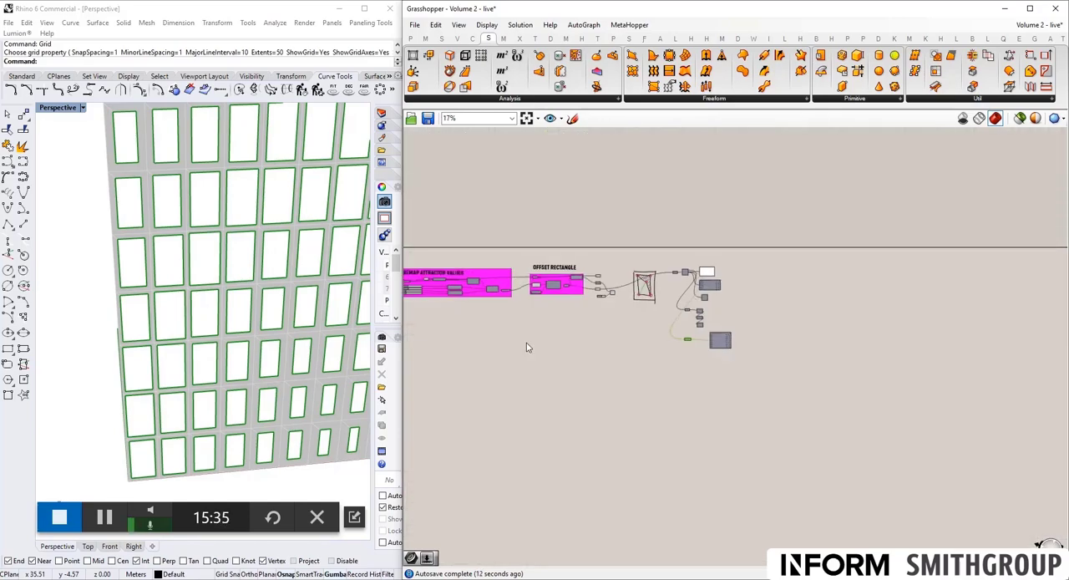
pyautogui.moveTo(527, 342); pyautogui.dragTo(706, 344, button='right')
pyautogui.scroll(8, 533, 348)
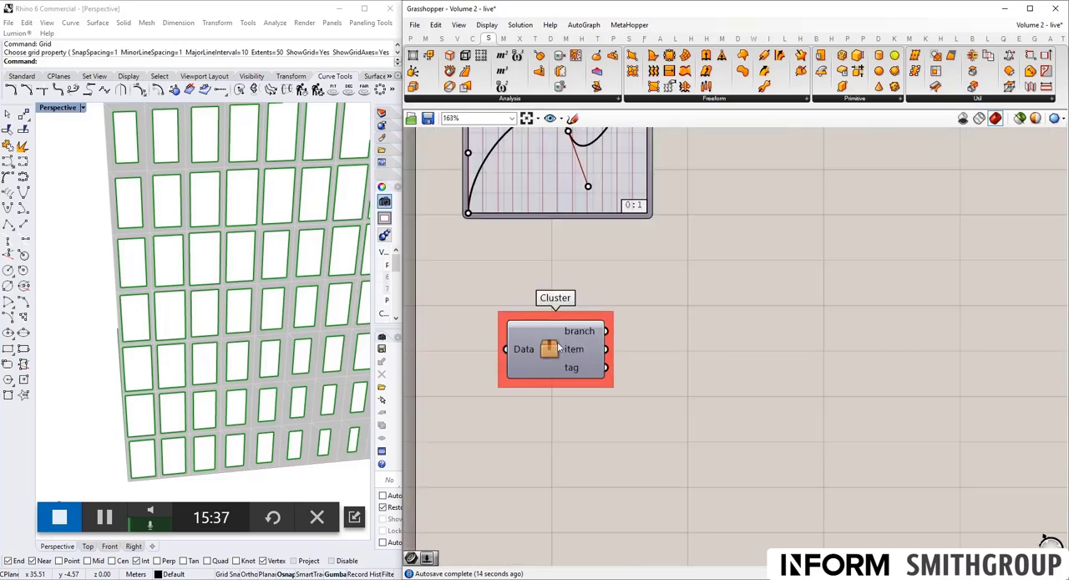
pyautogui.moveTo(668, 434); pyautogui.dragTo(482, 281)
pyautogui.hotkey('ctrl', 'c')
pyautogui.hotkey('ctrl', 'v')
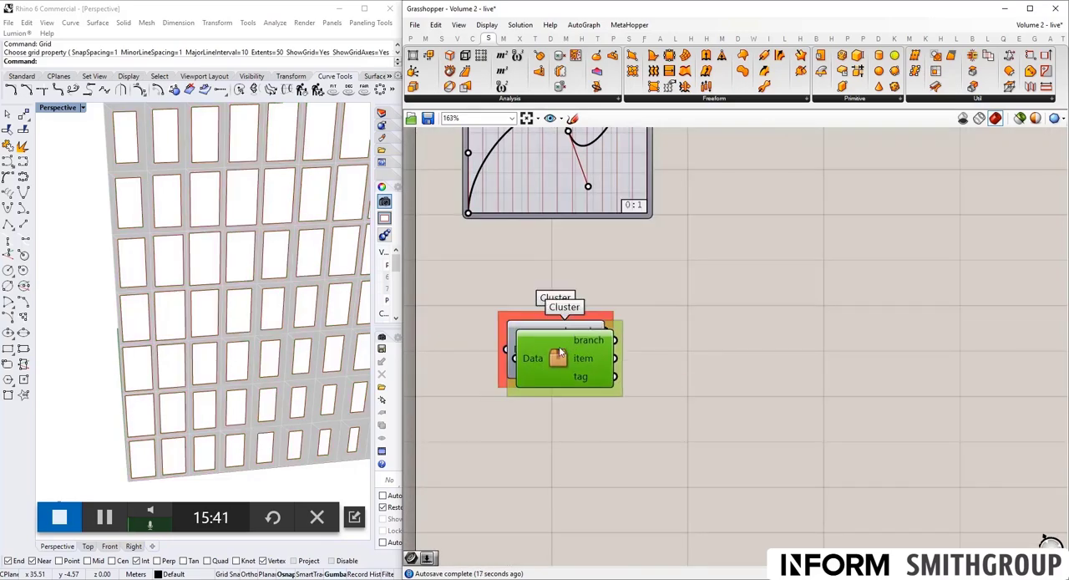
# - Move the Cluster copy over to the edge-curve section and place it beyond the Param Viewer
pyautogui.moveTo(557, 352); pyautogui.dragTo(651, 335)
pyautogui.scroll(-10, 501, 289)
pyautogui.scroll(-1, 489, 299)
pyautogui.scroll(11, 697, 286)
pyautogui.scroll(-4, 630, 324)
pyautogui.moveTo(645, 279); pyautogui.dragTo(545, 288, button='right')
pyautogui.scroll(1, 555, 340)
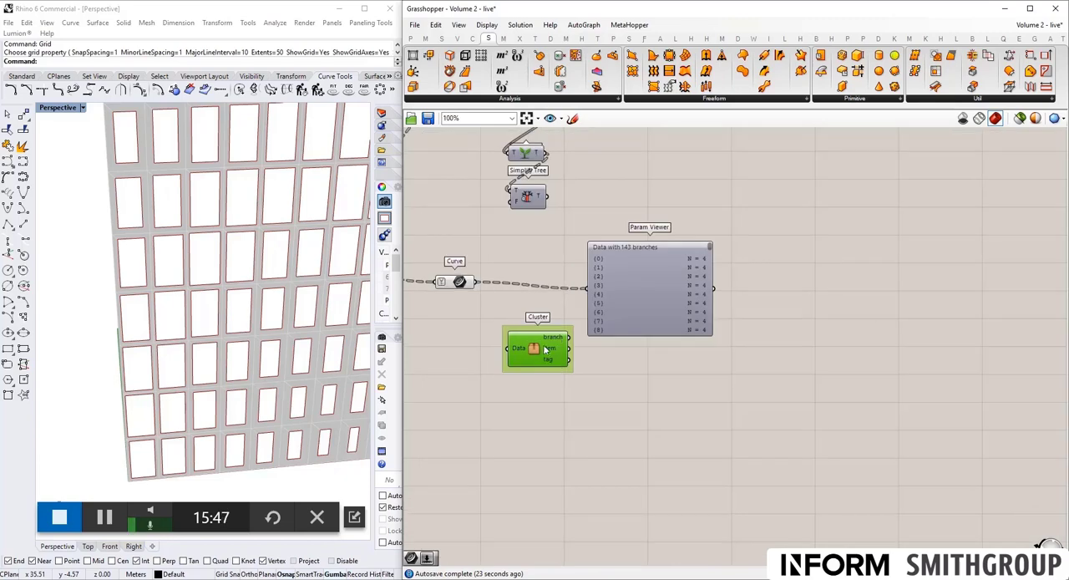
pyautogui.moveTo(539, 352); pyautogui.dragTo(862, 329)
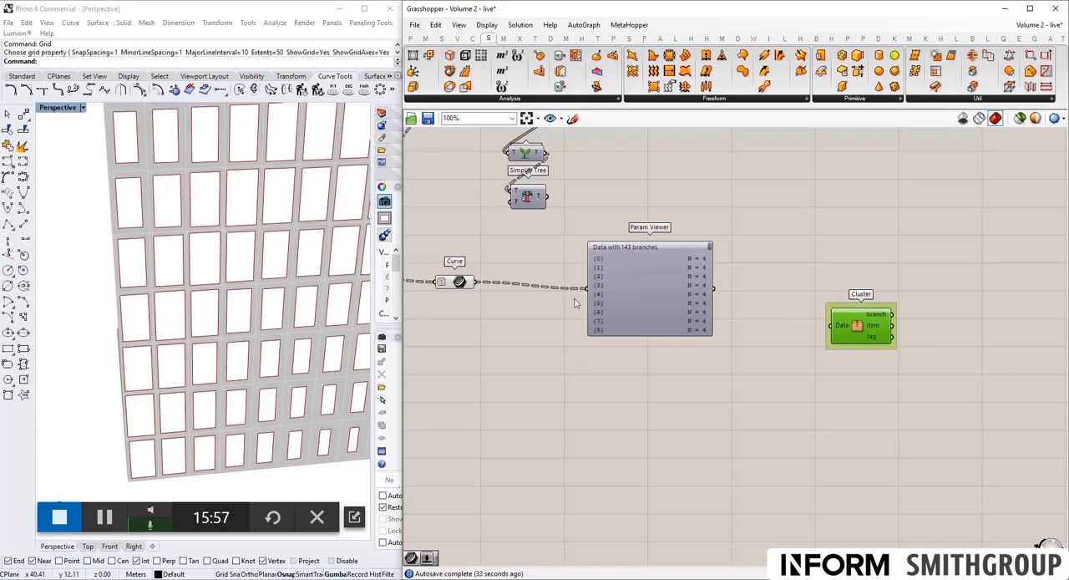
# - Bring the whole facade into view in Rhino, and shift the Param Viewer slightly up and the Curve parameter slightly down
pyautogui.keyDown('shift'); pyautogui.moveTo(269, 313); pyautogui.dragTo(175, 341, button='right'); pyautogui.keyUp('shift')
pyautogui.scroll(-6, 231, 326)
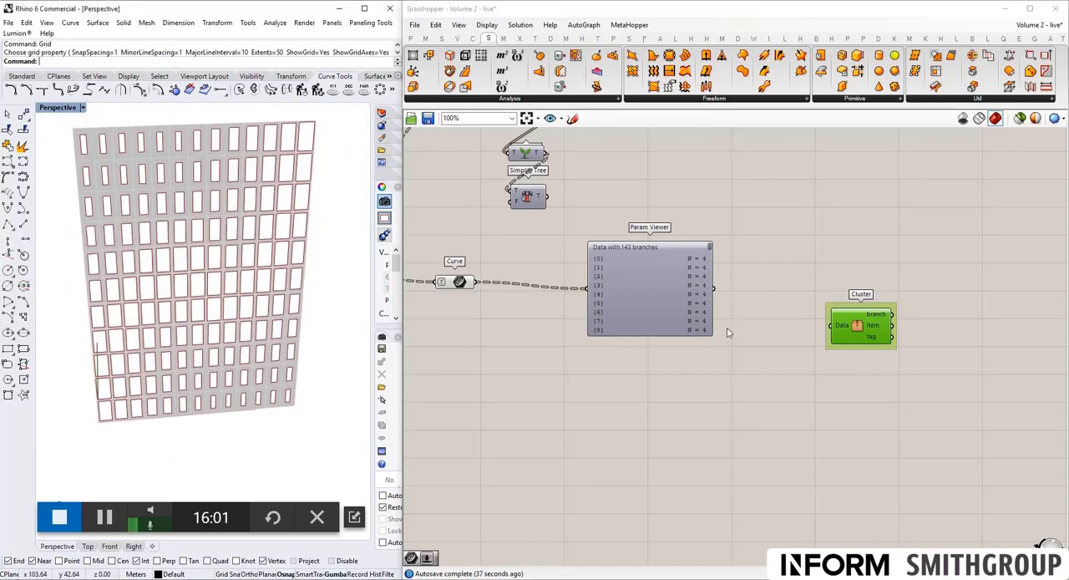
pyautogui.moveTo(627, 299); pyautogui.dragTo(640, 278)
pyautogui.moveTo(458, 284); pyautogui.dragTo(463, 294)
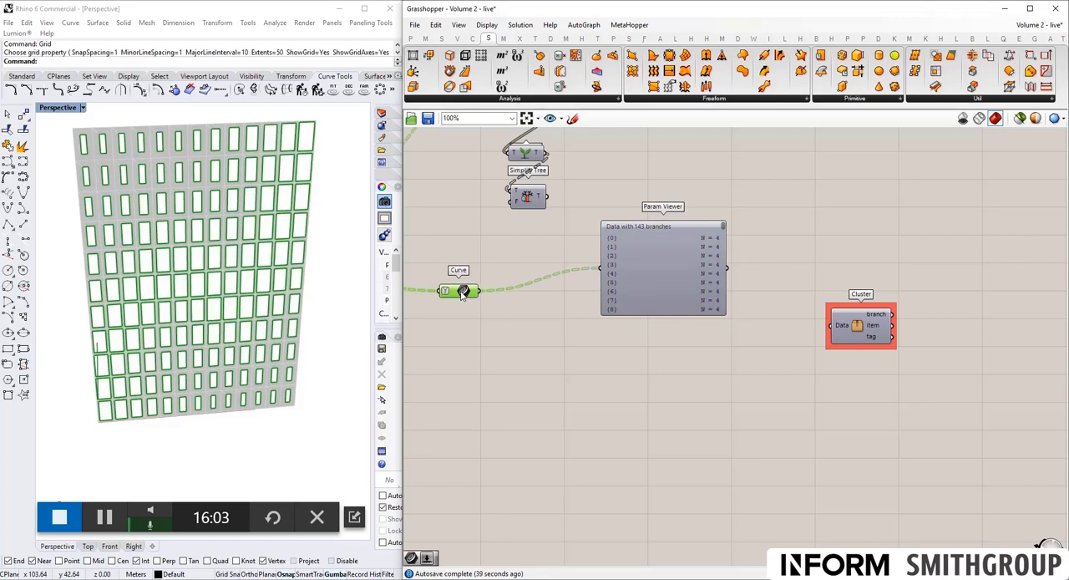
# - Add a Point parameter just below the Curve parameter and feed it the vertices output of Deconstruct Brep
pyautogui.scroll(-4, 461, 292)
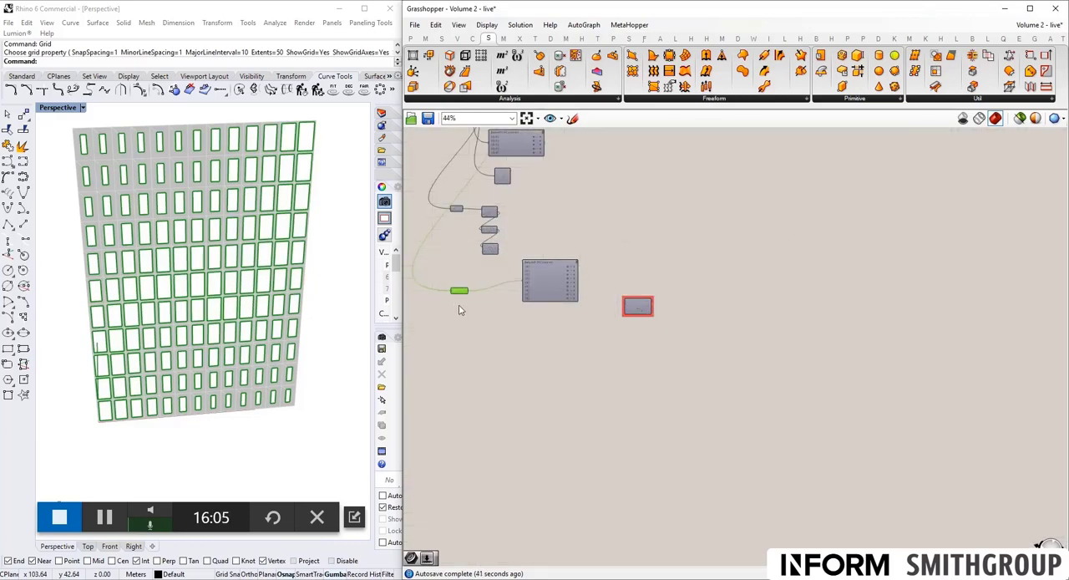
pyautogui.scroll(3, 458, 310)
pyautogui.doubleClick(459, 306)
pyautogui.write('point')
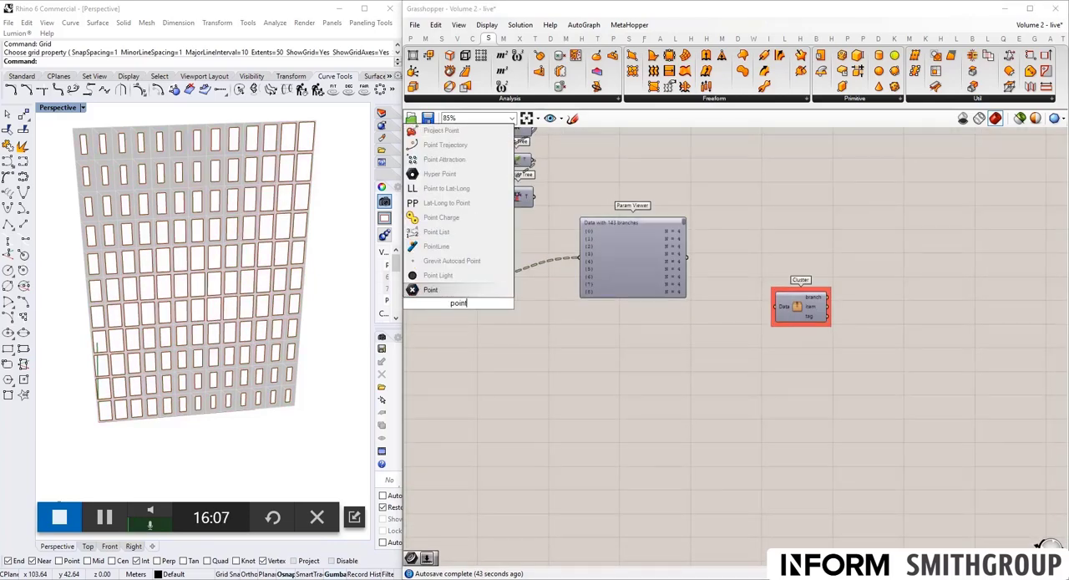
pyautogui.press('Return')
pyautogui.scroll(-4, 457, 295)
pyautogui.scroll(3, 487, 205)
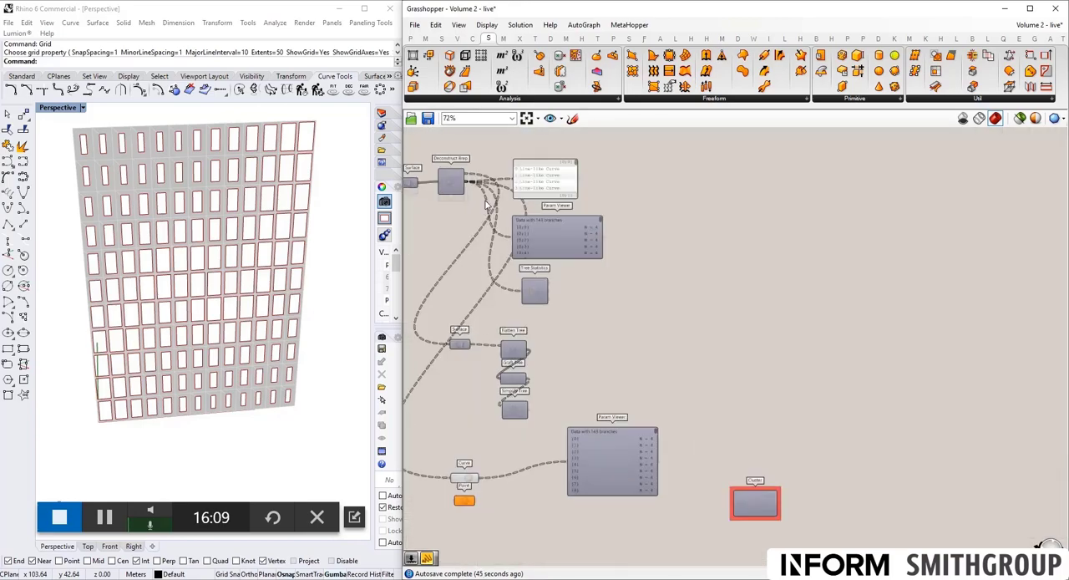
pyautogui.scroll(2, 482, 198)
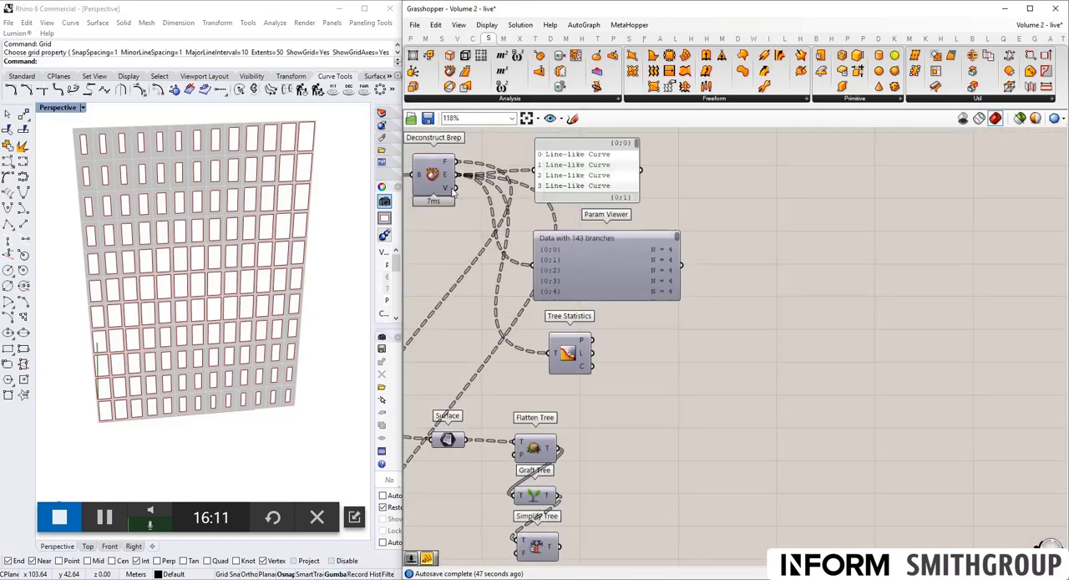
pyautogui.scroll(-4, 469, 184)
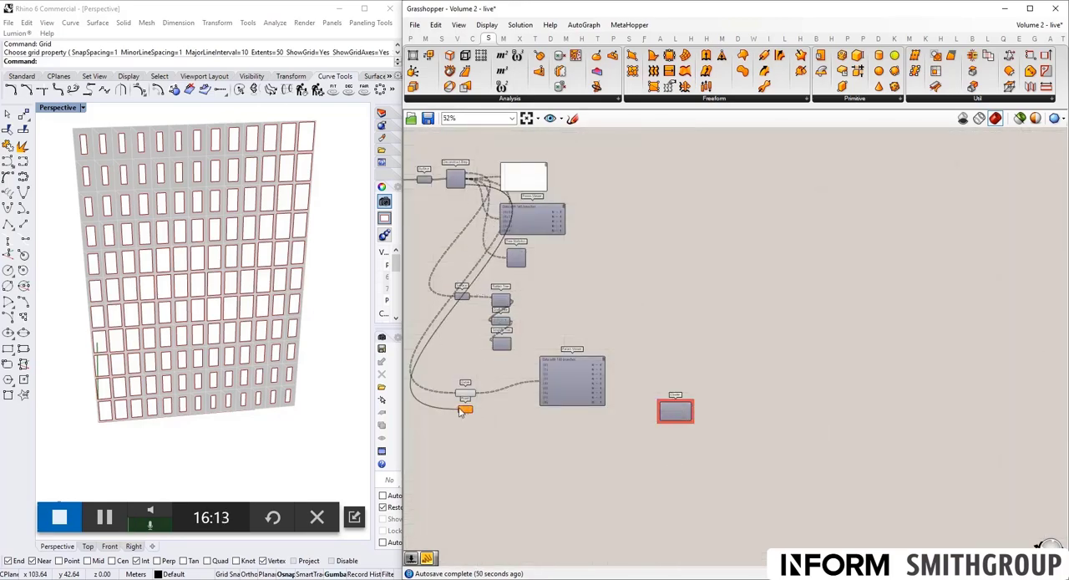
# - Look closely at the corner points on the facade and connect the Point parameter to the Cluster's Data input
pyautogui.scroll(5, 170, 329)
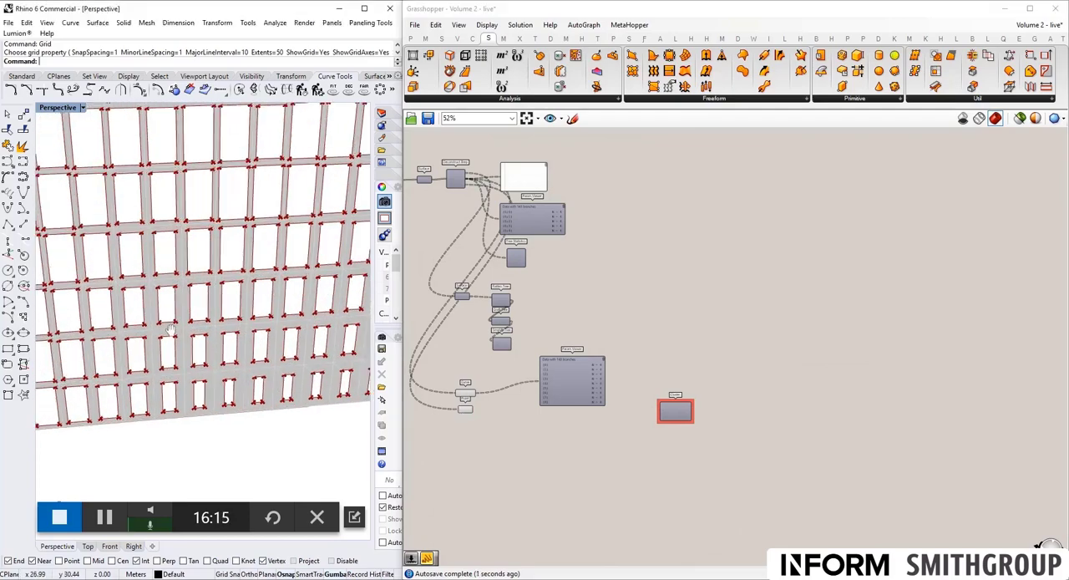
pyautogui.keyDown('shift'); pyautogui.moveTo(170, 329); pyautogui.dragTo(257, 307, button='right'); pyautogui.keyUp('shift')
pyautogui.scroll(3, 459, 416)
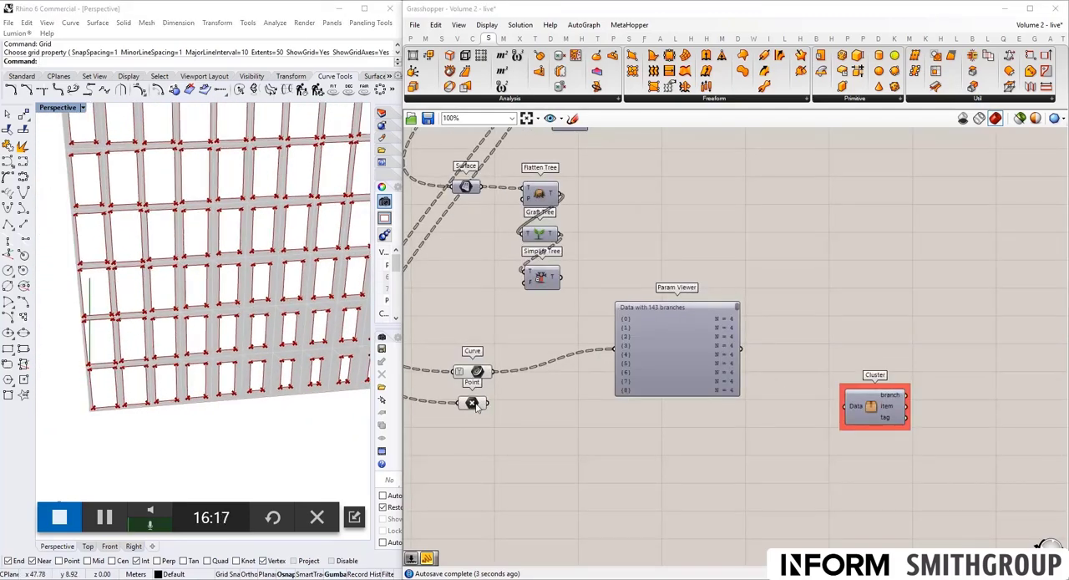
pyautogui.click(472, 404)
pyautogui.moveTo(488, 403); pyautogui.dragTo(852, 411)
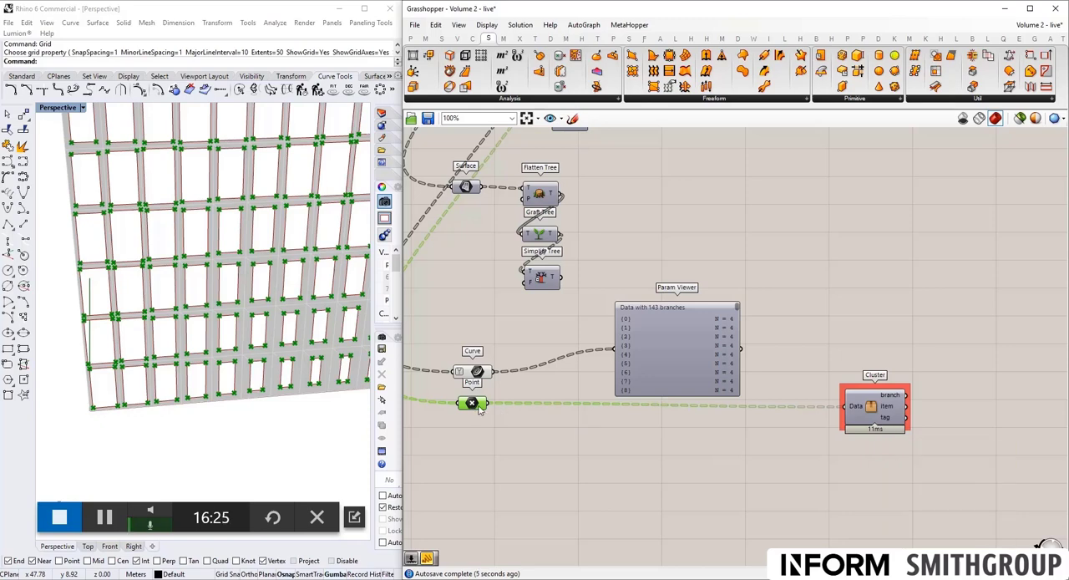
# - Add a Text Tag component and place it beside the Cluster's outputs
pyautogui.moveTo(805, 390); pyautogui.dragTo(735, 375, button='right')
pyautogui.doubleClick(910, 413)
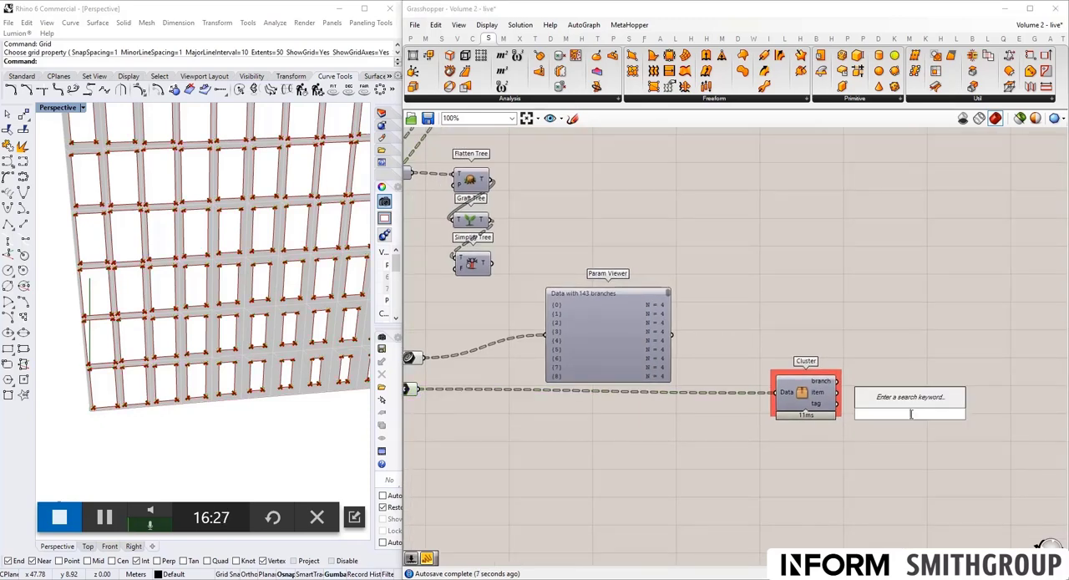
pyautogui.write('text tag')
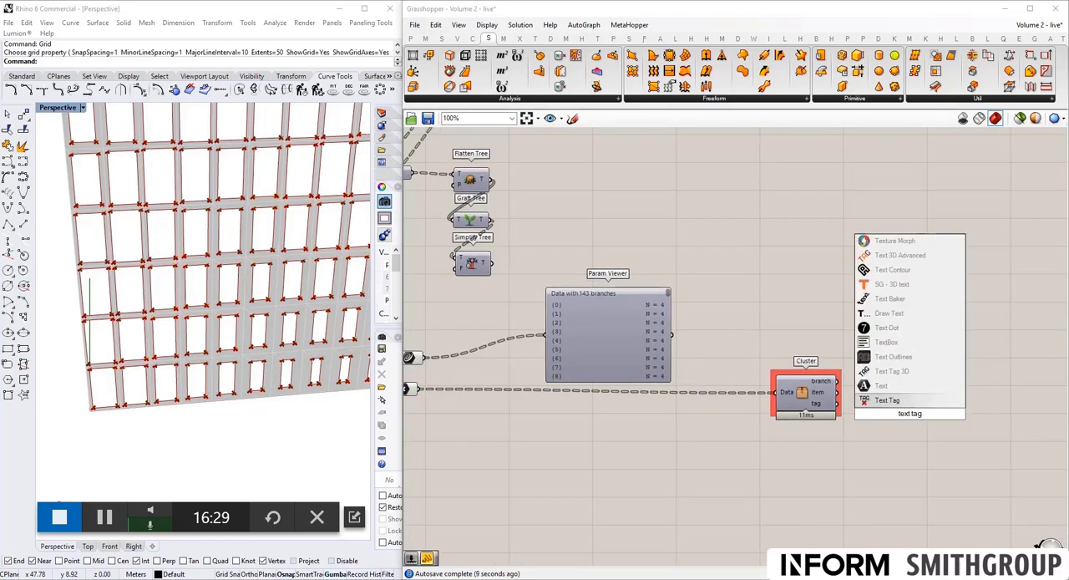
pyautogui.press('Return')
pyautogui.moveTo(910, 410); pyautogui.dragTo(881, 382)
pyautogui.scroll(-2, 753, 361)
pyautogui.moveTo(751, 363); pyautogui.dragTo(781, 361, button='right')
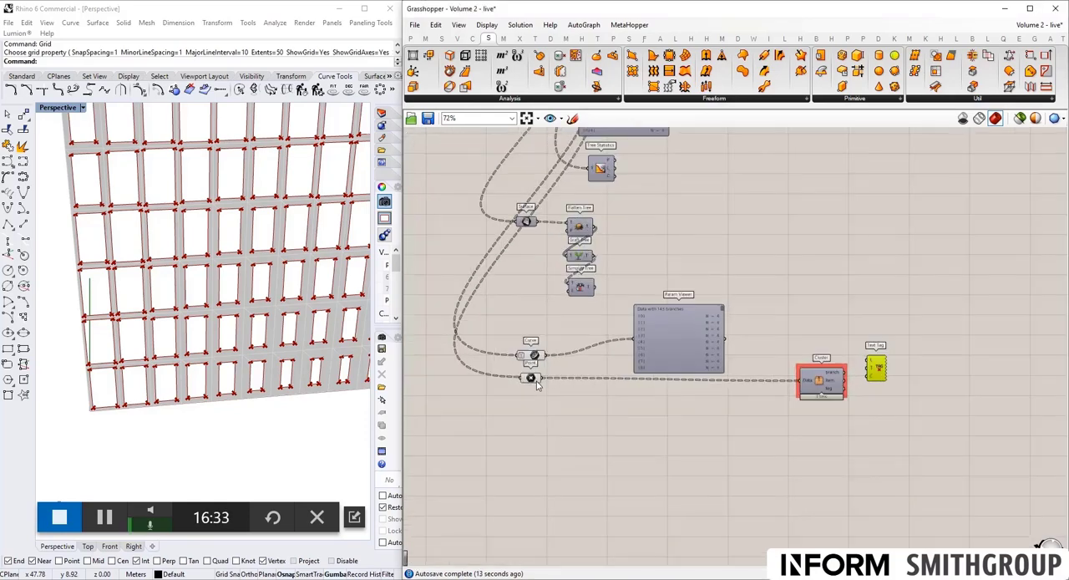
# - Connect the Point parameter to the Text Tag's location input and the Cluster's tag output to its text input
pyautogui.moveTo(541, 377); pyautogui.dragTo(887, 359)
pyautogui.scroll(3, 838, 384)
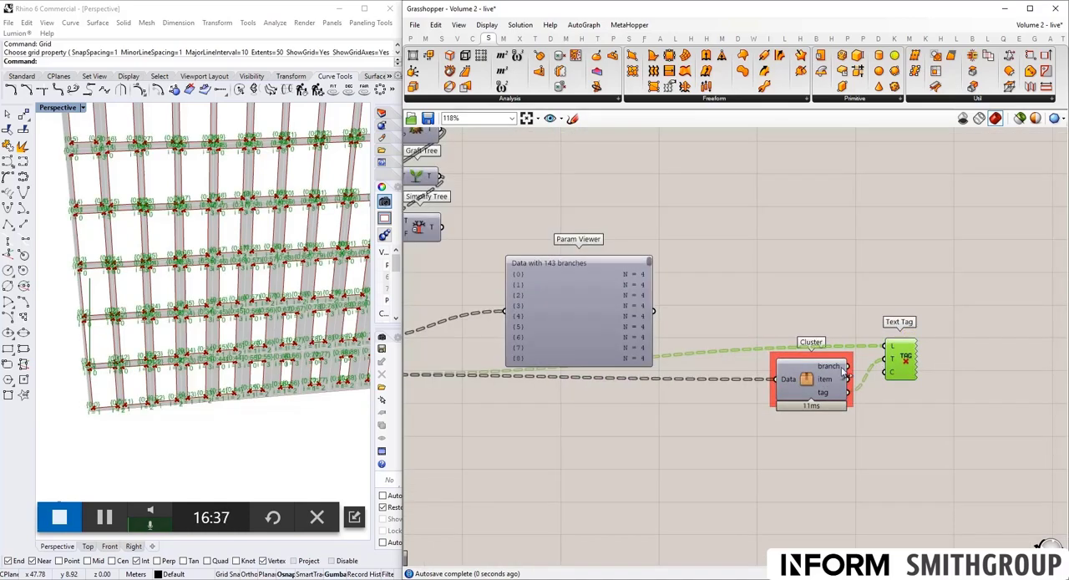
pyautogui.click(952, 422)
# - Turn off the preview of the Curve and Point parameters so only the tags mark the panel corners
pyautogui.scroll(4, 129, 373)
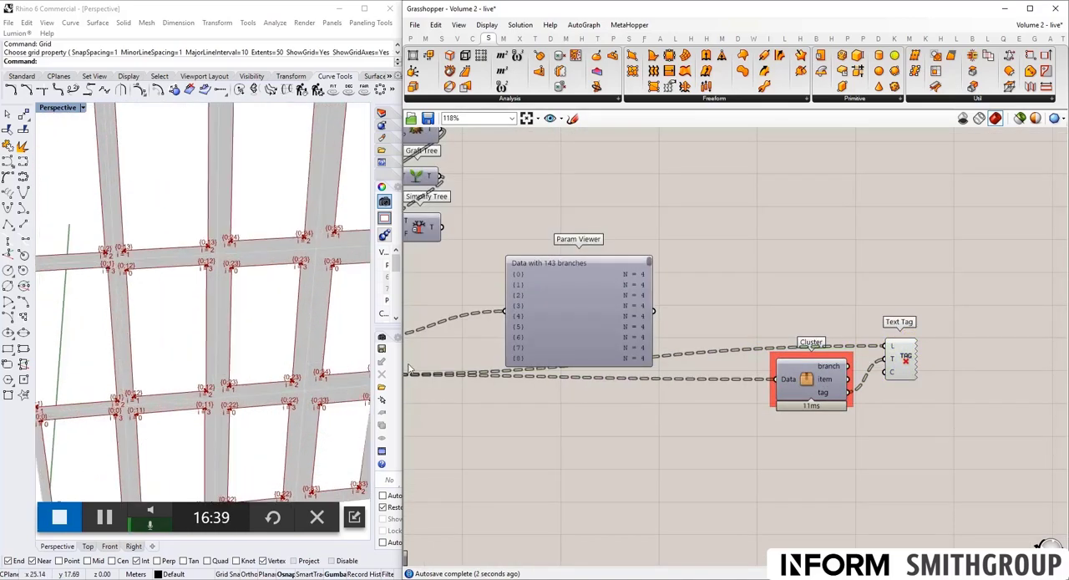
pyautogui.scroll(-3, 213, 302)
pyautogui.scroll(3, 211, 302)
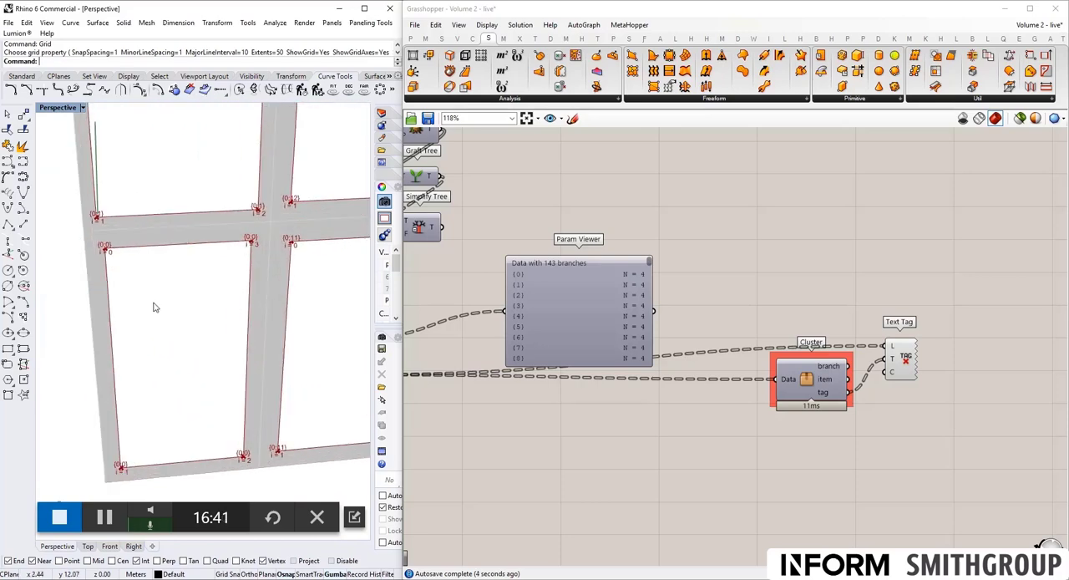
pyautogui.moveTo(639, 366); pyautogui.dragTo(835, 337, button='right')
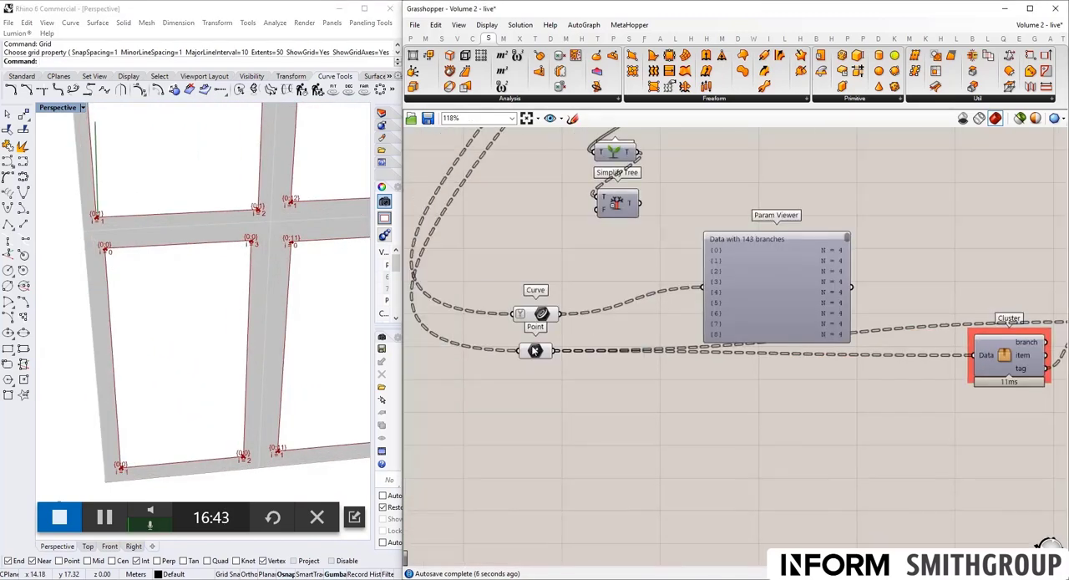
pyautogui.moveTo(569, 375); pyautogui.dragTo(505, 304)
pyautogui.middleClick(545, 315)
pyautogui.click(583, 290)
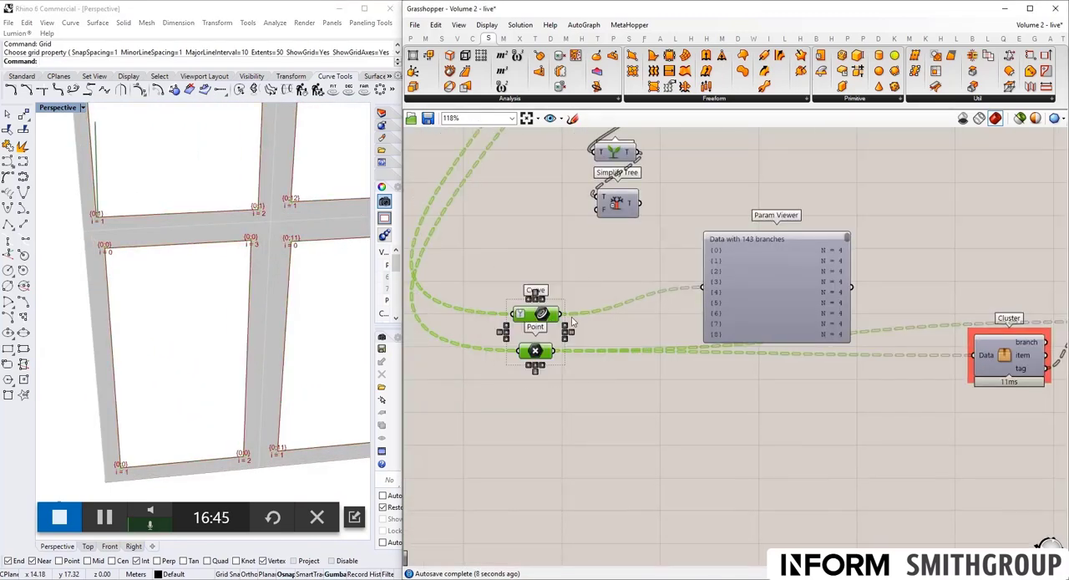
# - Check the tags around the facade's corner panel and move the Cluster slightly farther away from the Text Tag
pyautogui.scroll(3, 104, 254)
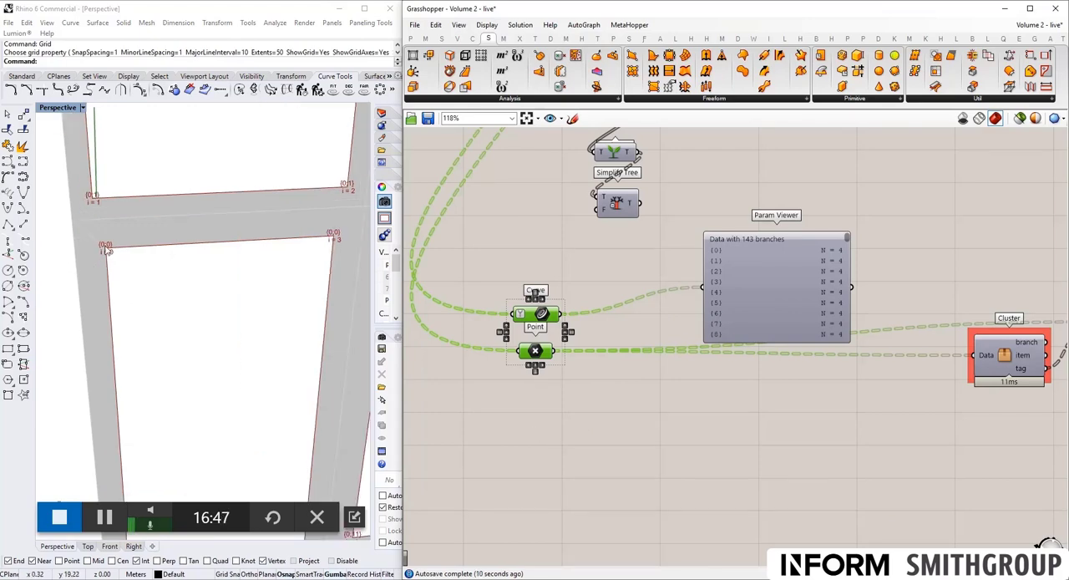
pyautogui.scroll(-2, 104, 255)
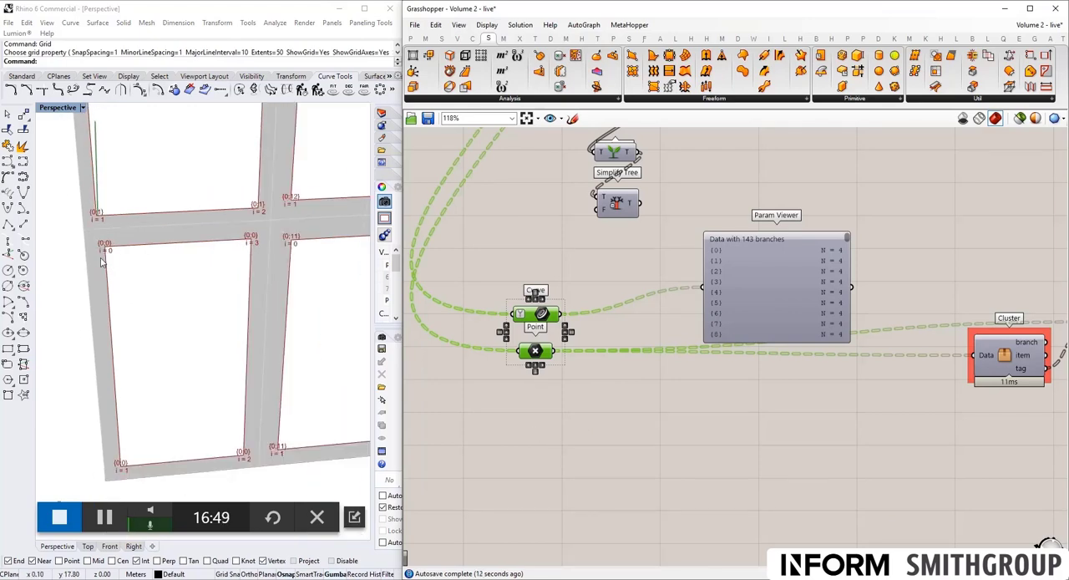
pyautogui.scroll(-3, 637, 315)
pyautogui.scroll(1, 873, 340)
pyautogui.moveTo(872, 342); pyautogui.dragTo(814, 332, button='right')
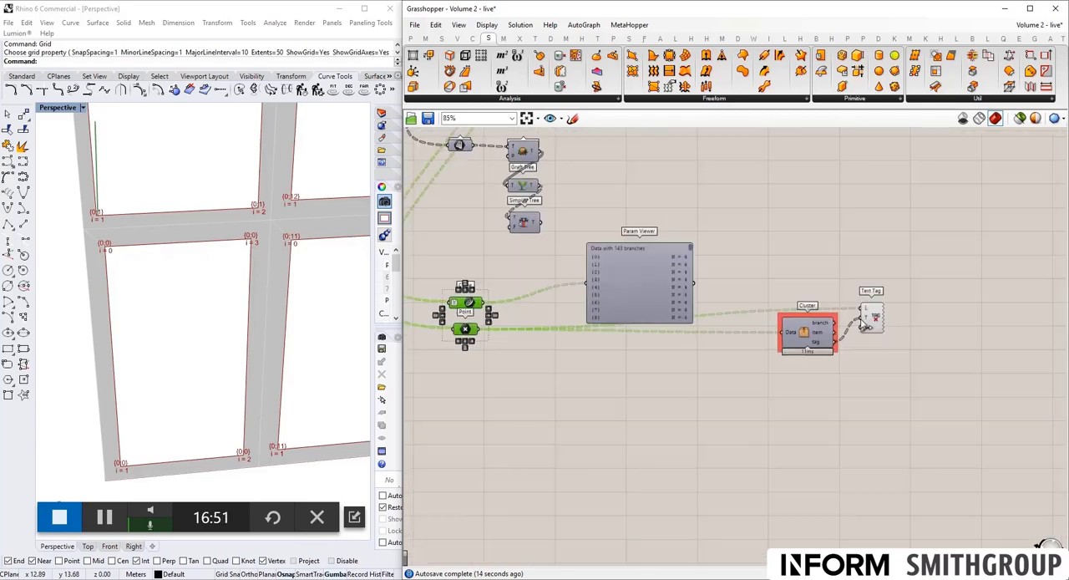
pyautogui.click(802, 337)
pyautogui.moveTo(800, 336); pyautogui.dragTo(792, 340)
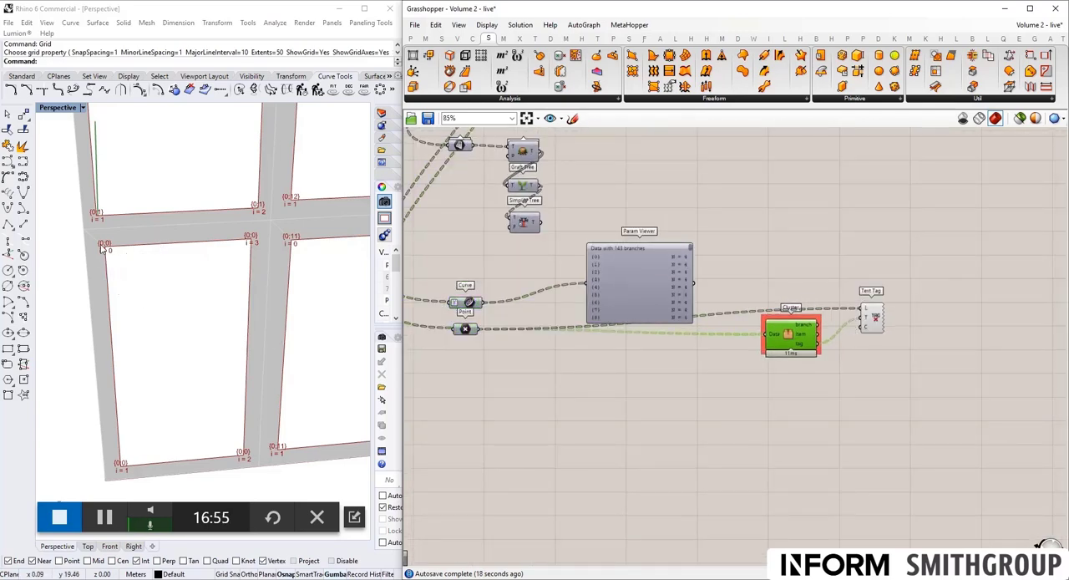
# - Turn on Simplify for the Point parameter and check the shortened branch tags across the facade panels
pyautogui.rightClick(465, 328)
pyautogui.click(497, 451)
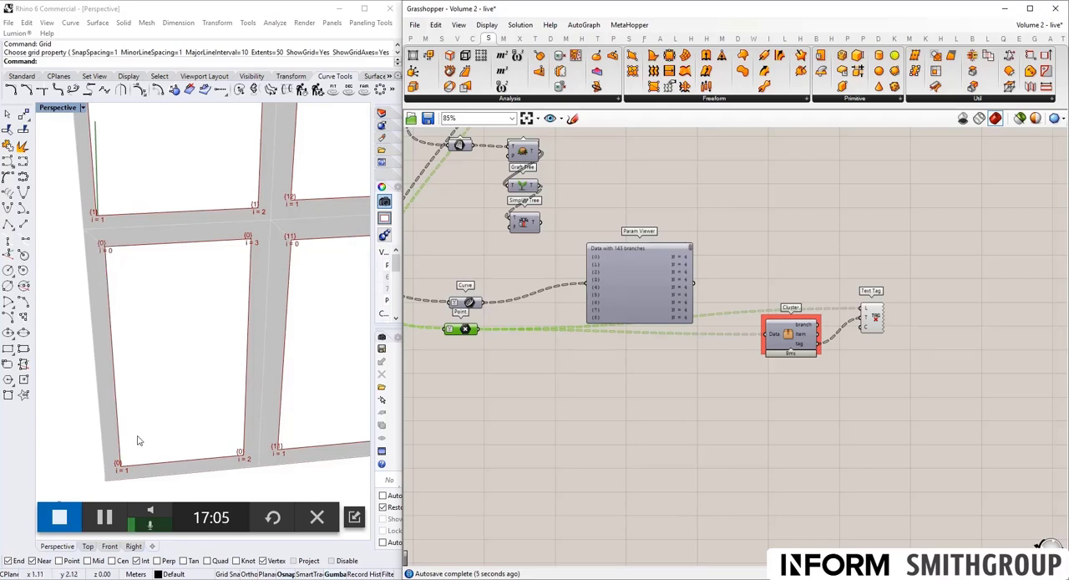
pyautogui.scroll(-5, 138, 342)
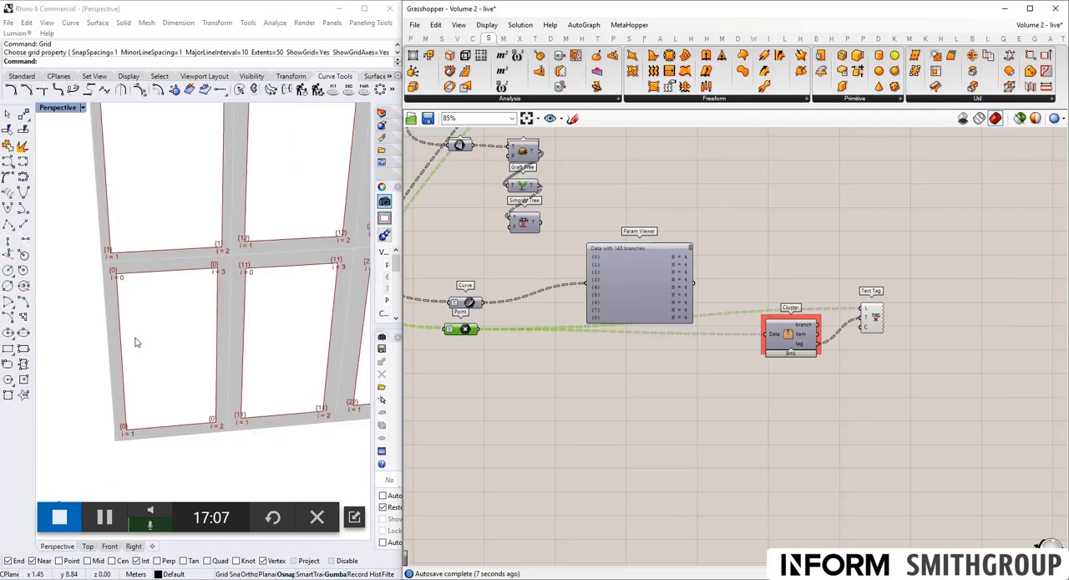
pyautogui.scroll(2, 233, 217)
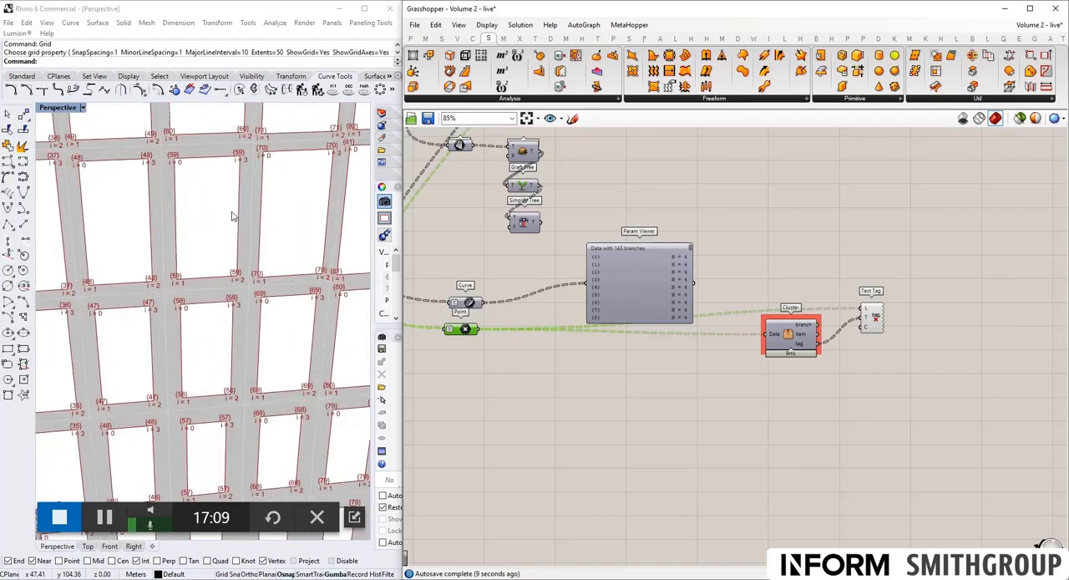
pyautogui.scroll(2, 231, 214)
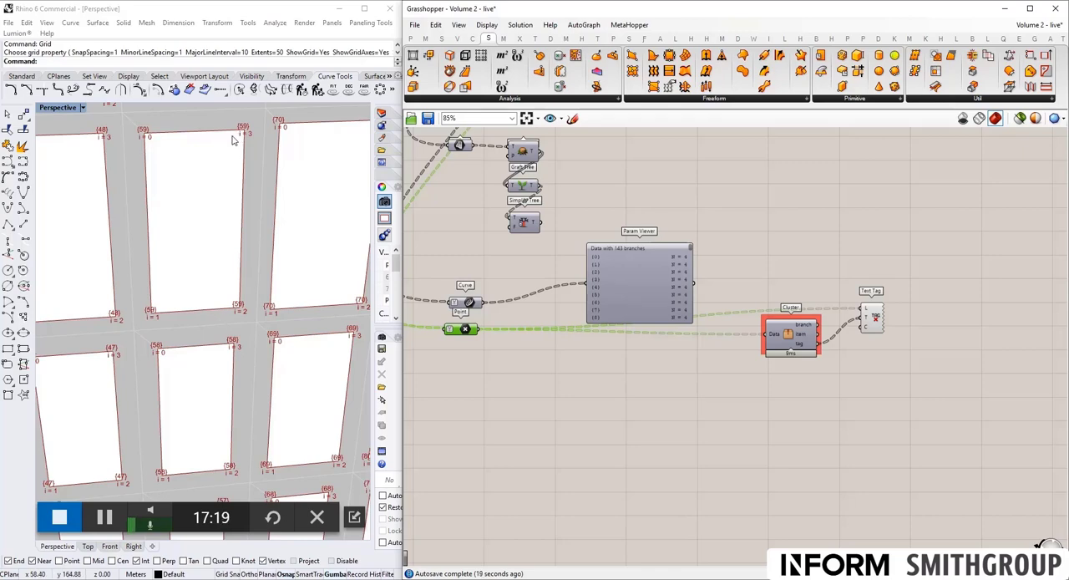
# - Compare the corner tags with the panel sketch, selecting the two sketch circles at the ends of the green dashed diagonal
pyautogui.scroll(-6, 702, 316)
pyautogui.moveTo(560, 210); pyautogui.dragTo(683, 253, button='right')
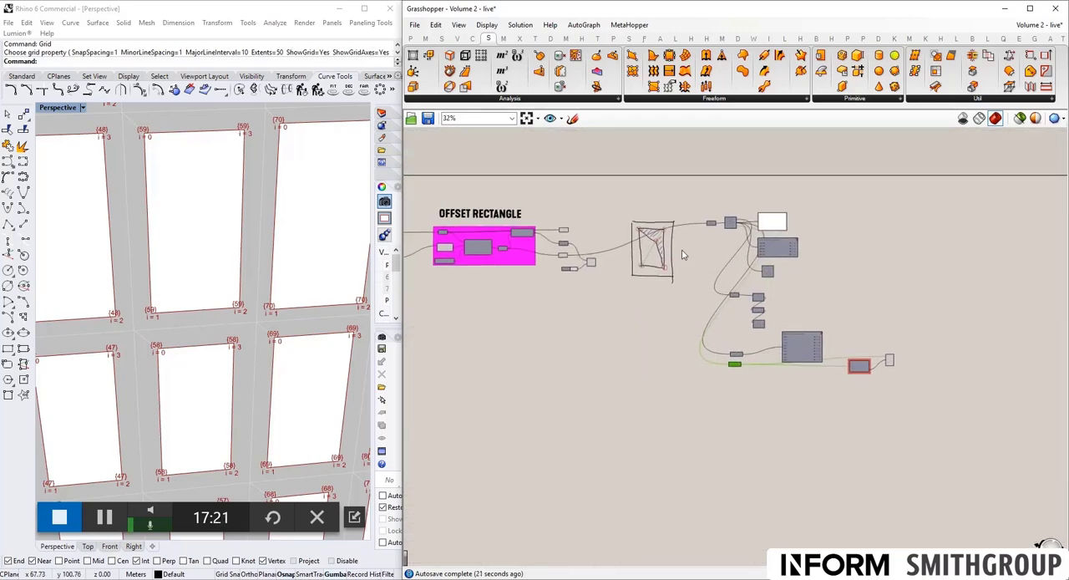
pyautogui.scroll(8, 665, 242)
pyautogui.moveTo(691, 289); pyautogui.dragTo(658, 294, button='right')
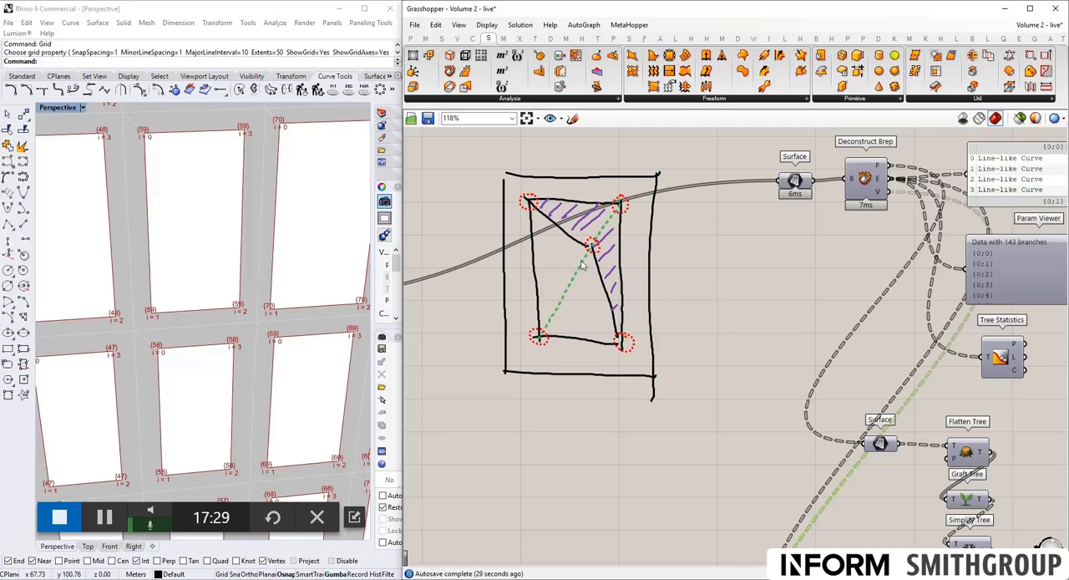
pyautogui.click(628, 209)
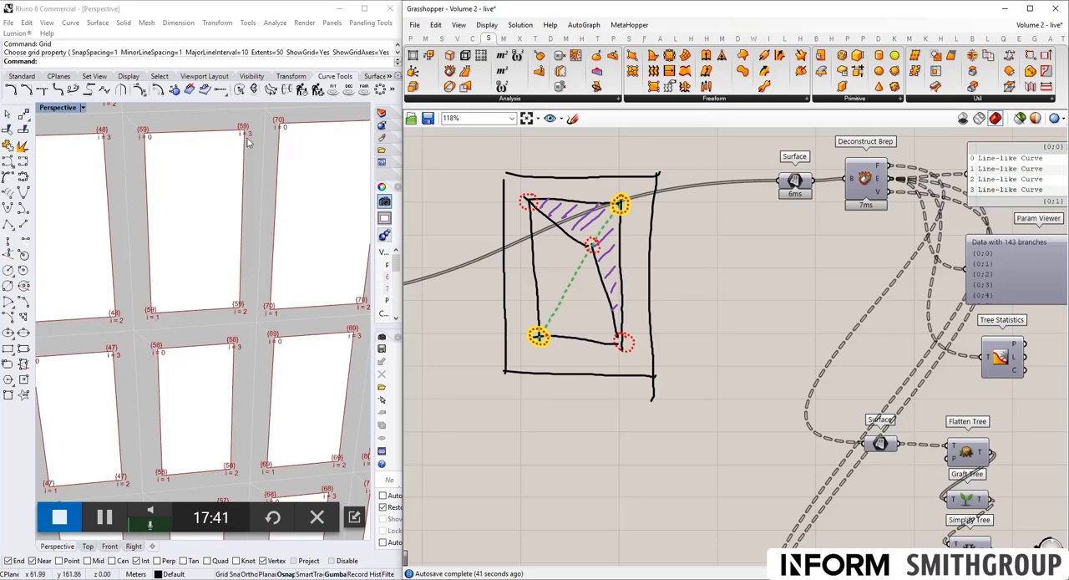
pyautogui.scroll(-6, 643, 269)
pyautogui.scroll(4, 741, 433)
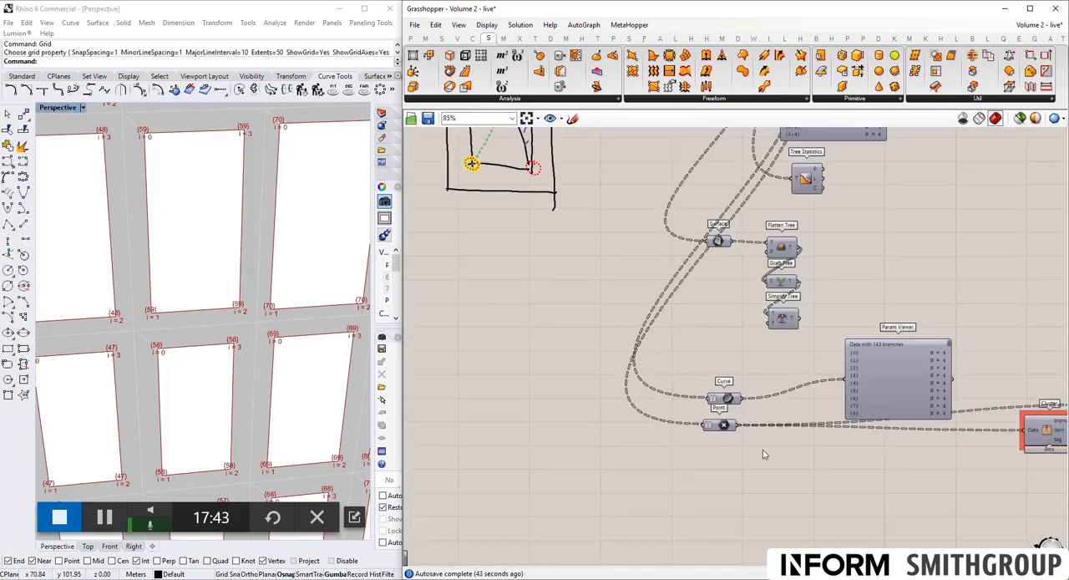
pyautogui.moveTo(763, 449); pyautogui.dragTo(584, 411, button='right')
# - Add a List Item component below the Param Viewer and connect the Point parameter to its list input
pyautogui.moveTo(544, 386)
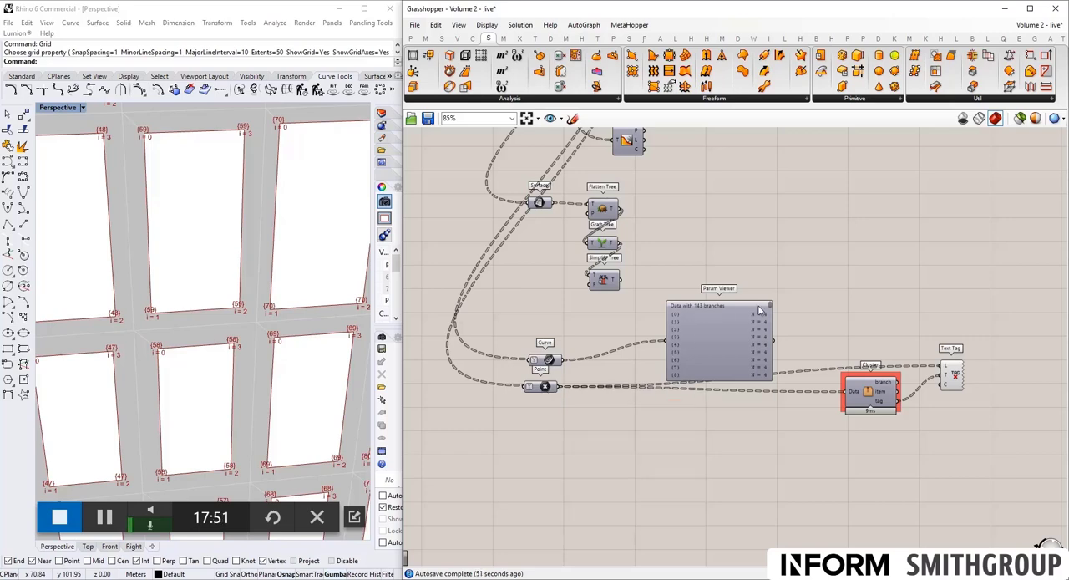
pyautogui.doubleClick(684, 454)
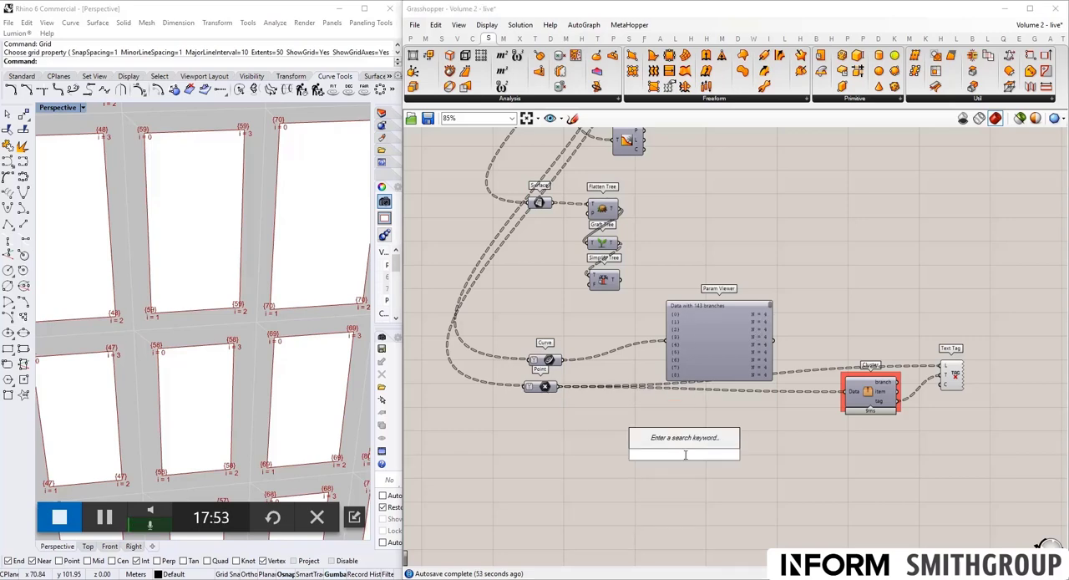
pyautogui.write('listi')
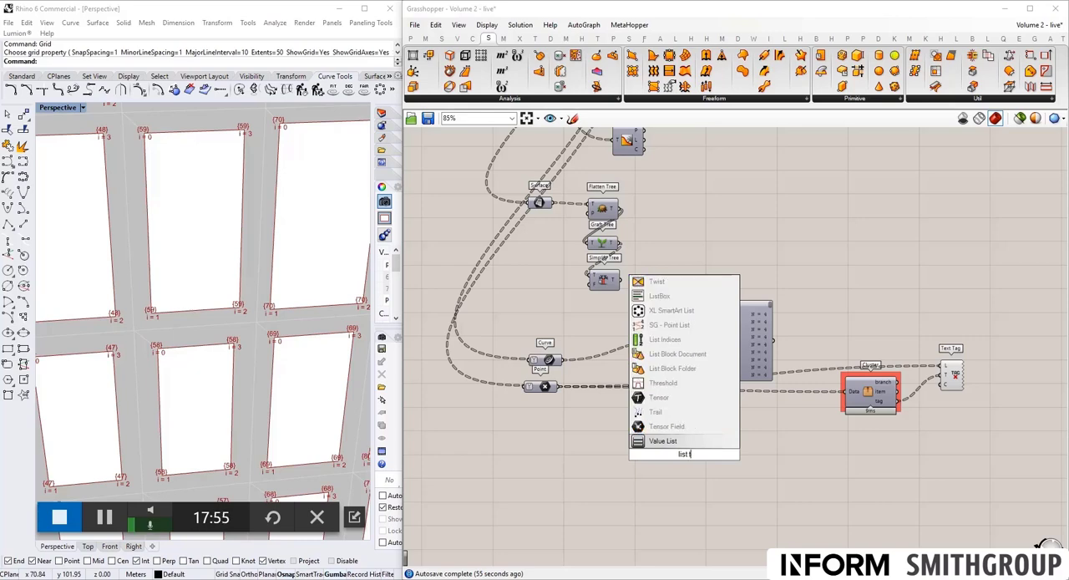
pyautogui.press('BackSpace')
pyautogui.write('it')
pyautogui.press('Return')
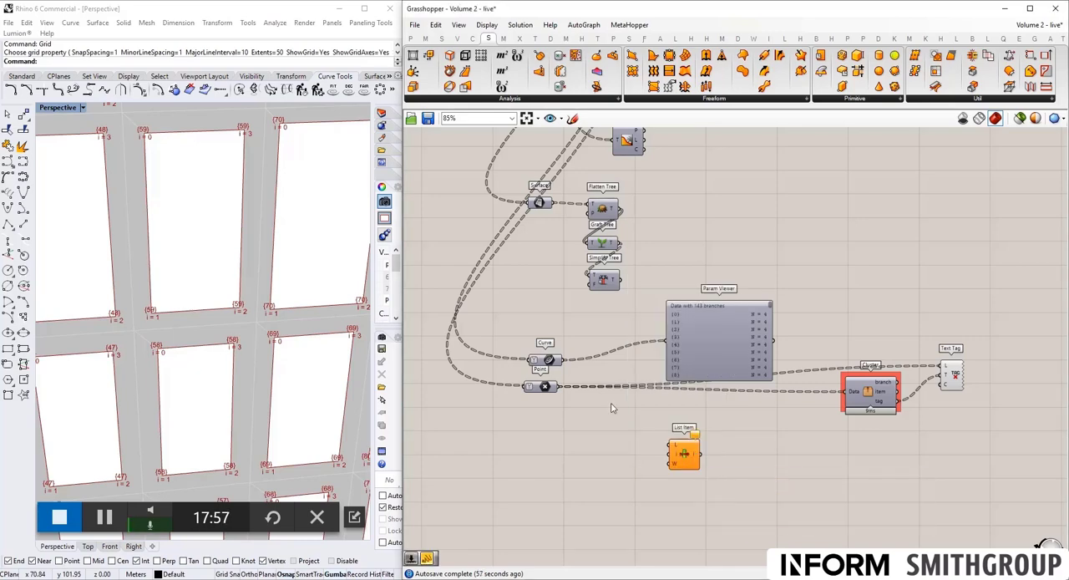
pyautogui.moveTo(558, 386); pyautogui.dragTo(671, 445)
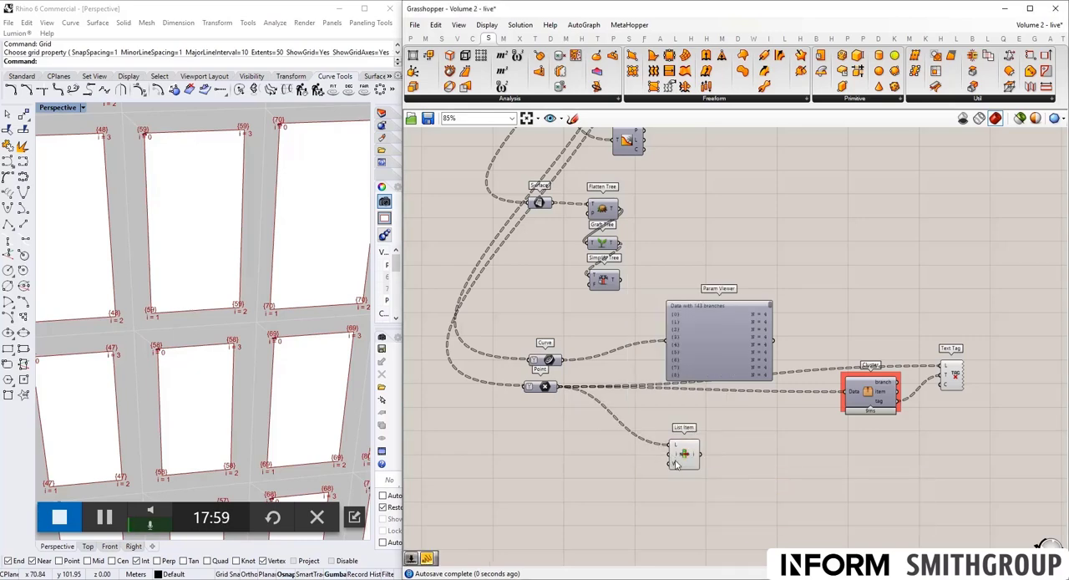
# - Add three extra outputs, +1, +2 and +3, to the List Item component
pyautogui.scroll(5, 681, 455)
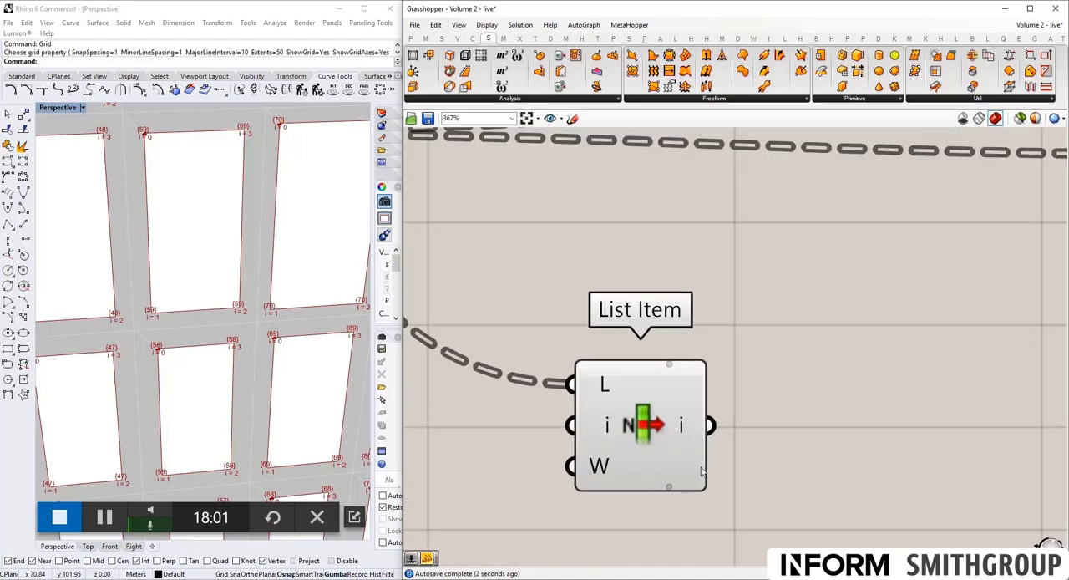
pyautogui.click(669, 486)
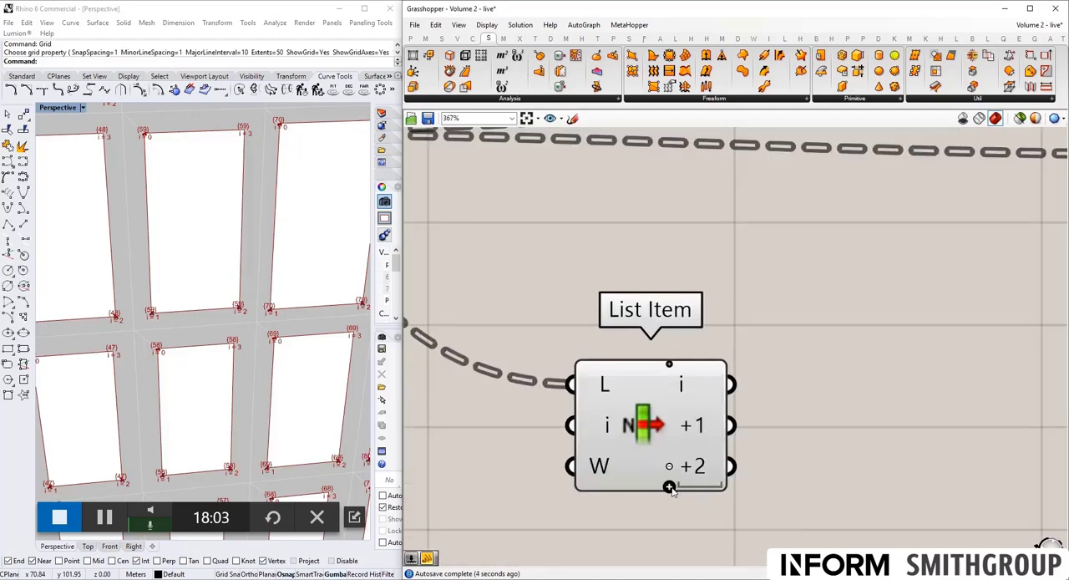
pyautogui.click(669, 487)
pyautogui.scroll(-5, 673, 490)
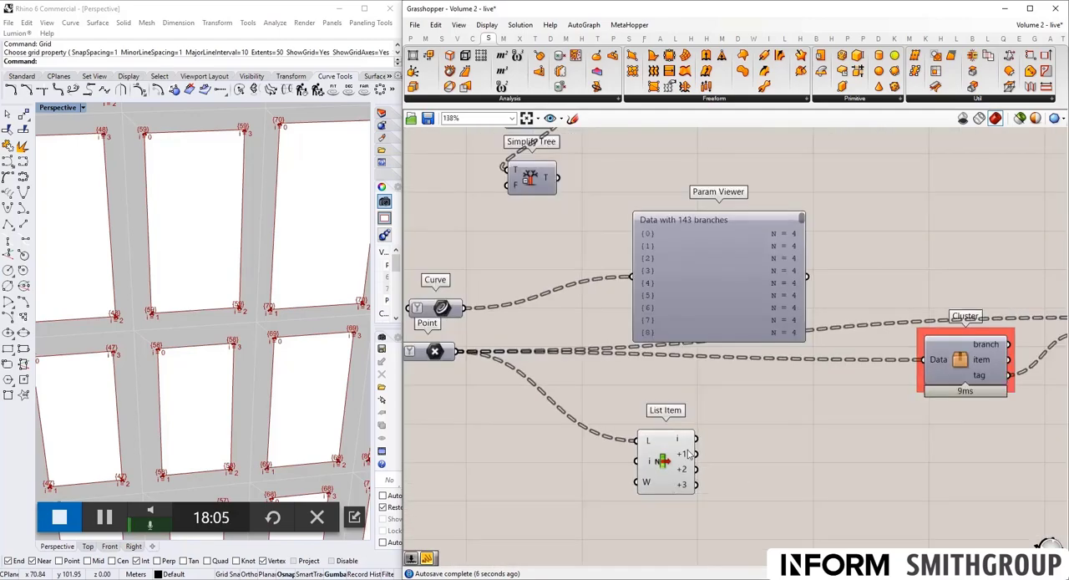
# - Add a two-point Line component beside List Item, connecting output +1 to A and output +3 to B
pyautogui.doubleClick(750, 459)
pyautogui.write('line 2')
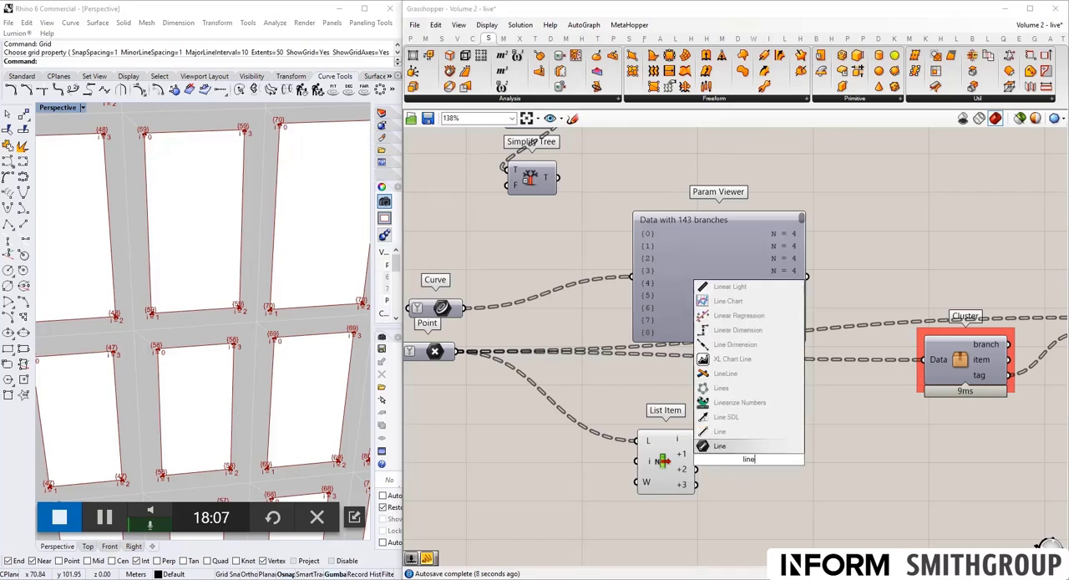
pyautogui.press('Return')
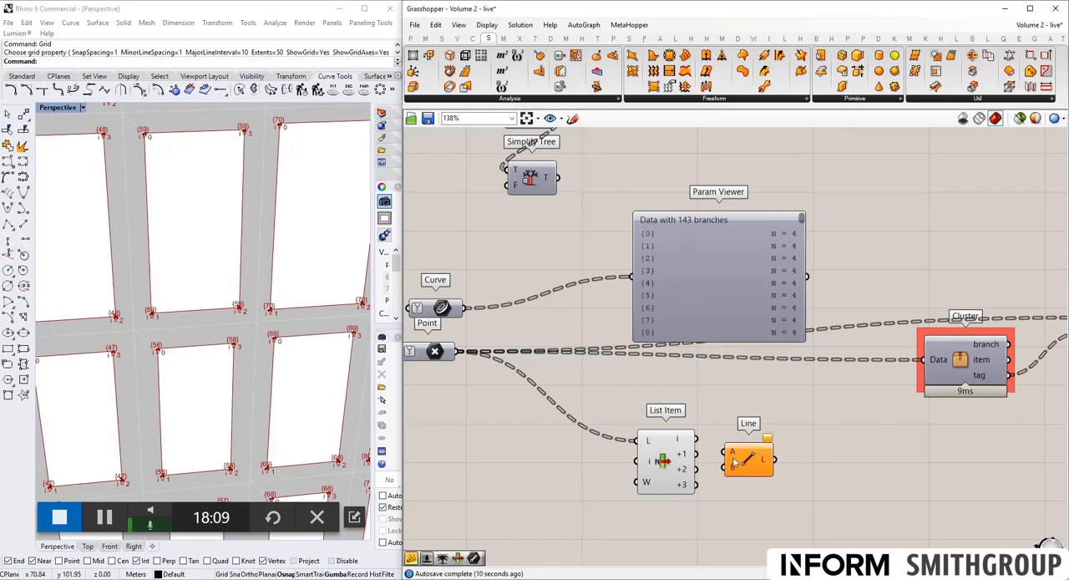
pyautogui.scroll(1, 704, 458)
pyautogui.moveTo(692, 453); pyautogui.dragTo(725, 452)
pyautogui.moveTo(692, 490); pyautogui.dragTo(725, 469)
pyautogui.scroll(-5, 267, 291)
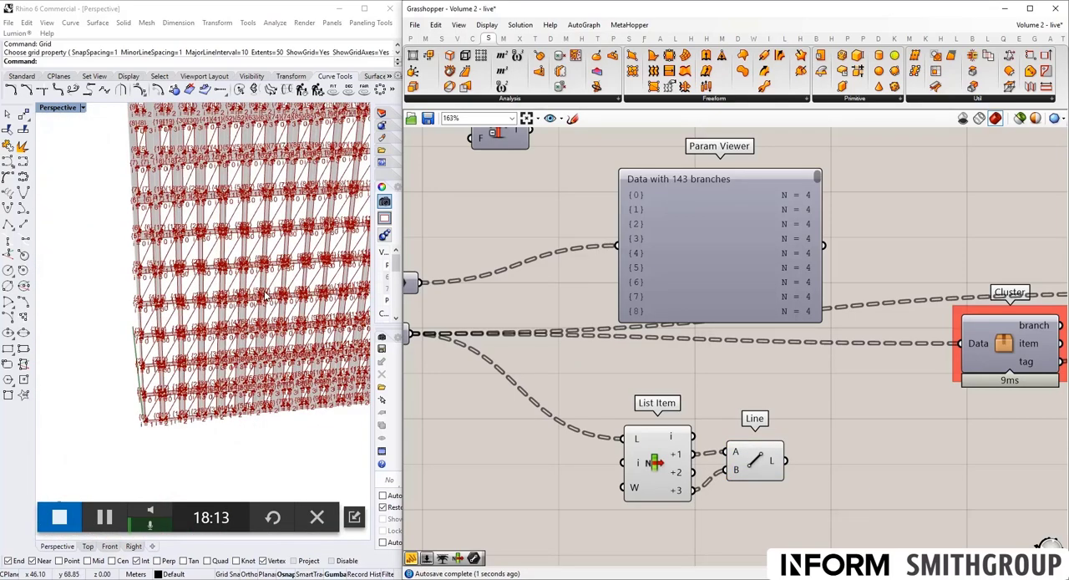
# - Turn off the previews of List Item and Text Tag, leaving the Line component's preview on
pyautogui.scroll(-4, 756, 343)
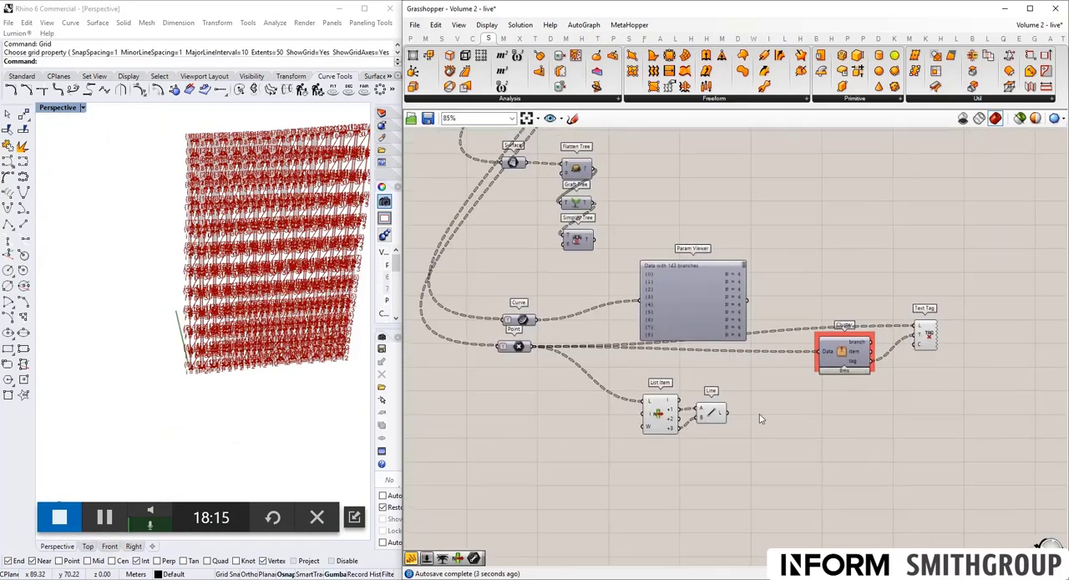
pyautogui.moveTo(755, 455); pyautogui.dragTo(658, 407)
pyautogui.middleClick(657, 407)
pyautogui.click(693, 370)
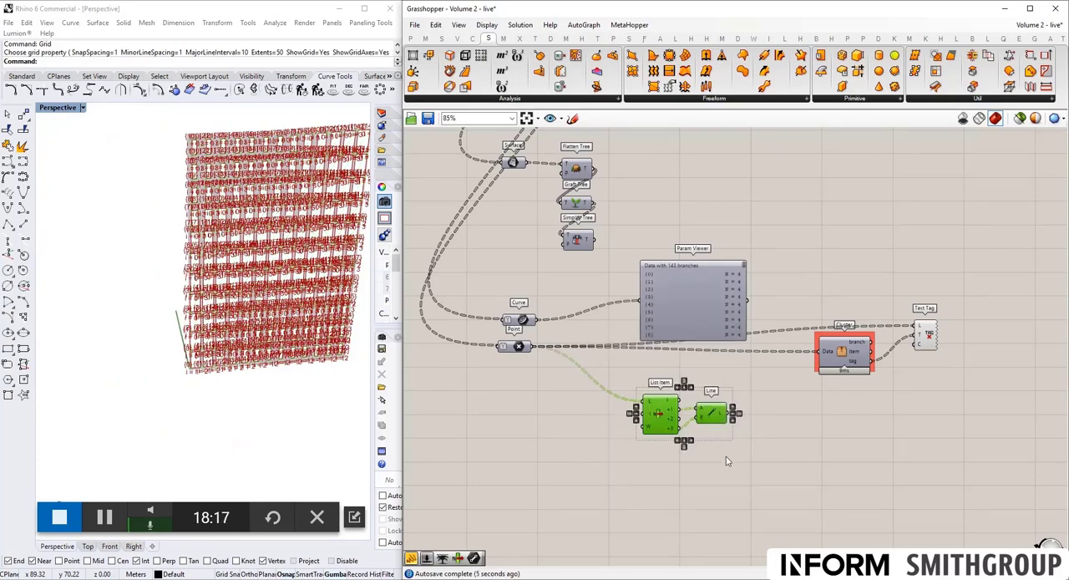
pyautogui.click(725, 454)
pyautogui.click(718, 420)
pyautogui.middleClick(714, 412)
pyautogui.click(924, 334)
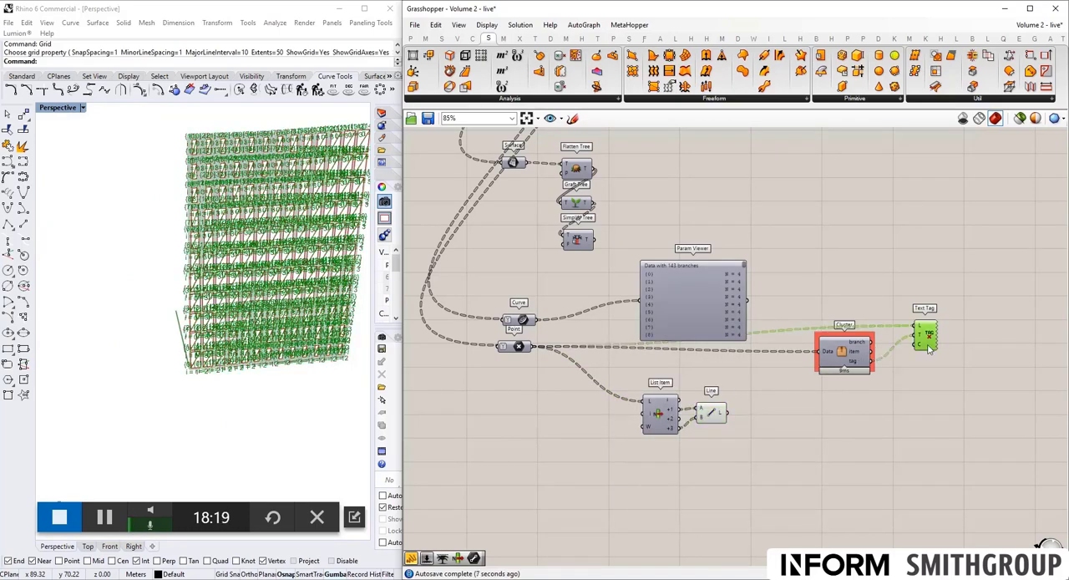
pyautogui.middleClick(927, 341)
pyautogui.click(963, 308)
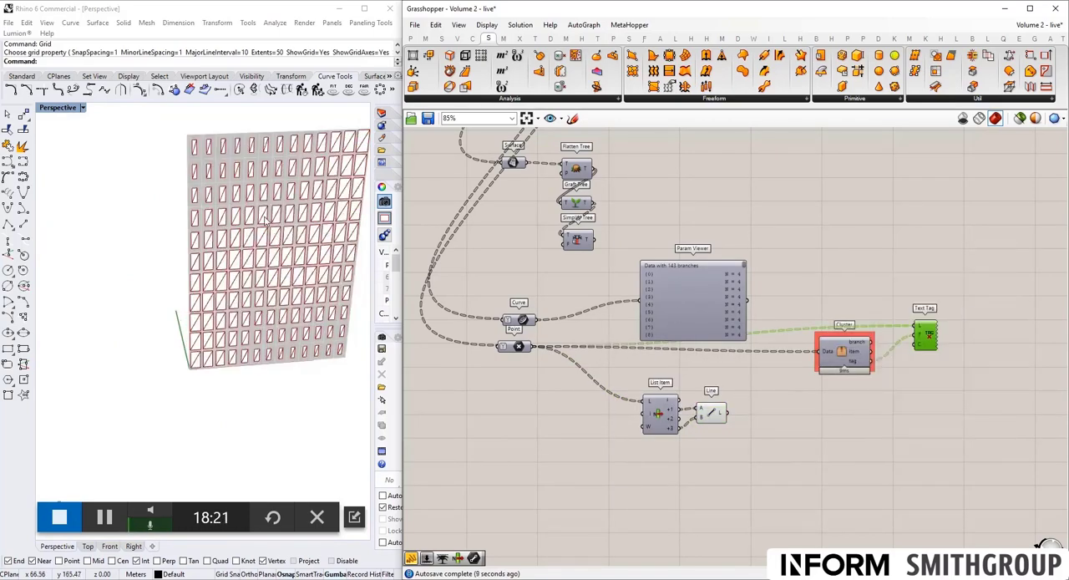
# - Examine the diagonal lines across the facade openings and compare them with the green dashed diagonal in the panel sketch
pyautogui.moveTo(266, 223); pyautogui.dragTo(212, 177, button='right')
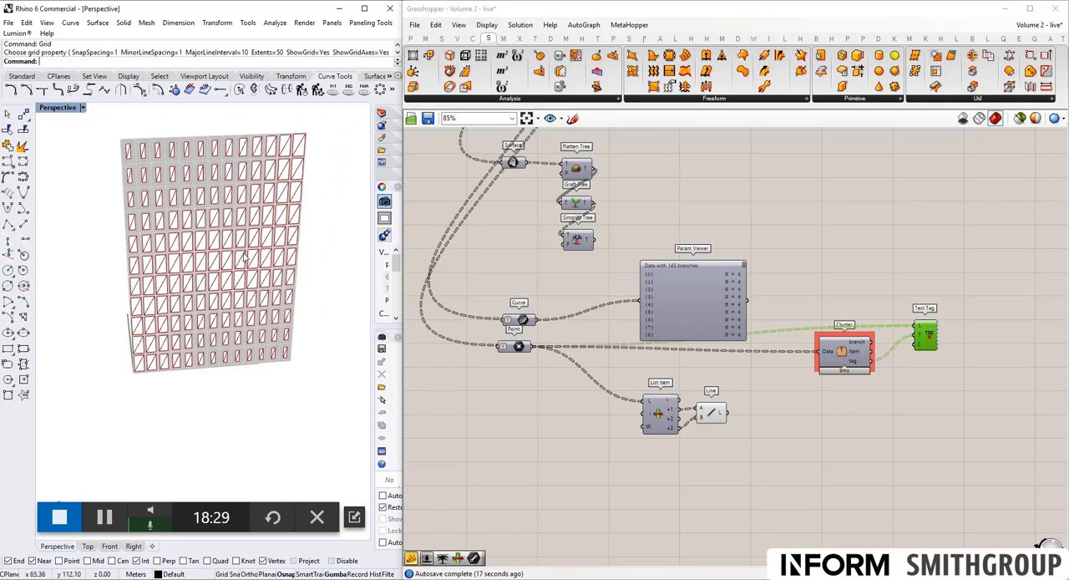
pyautogui.moveTo(566, 212); pyautogui.dragTo(578, 258, button='right')
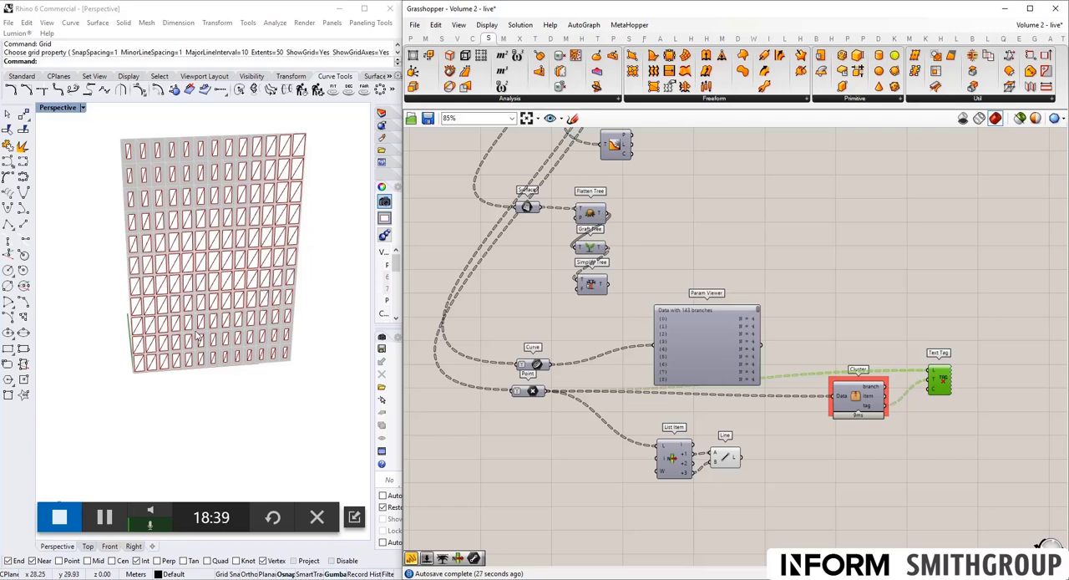
pyautogui.scroll(-3, 580, 263)
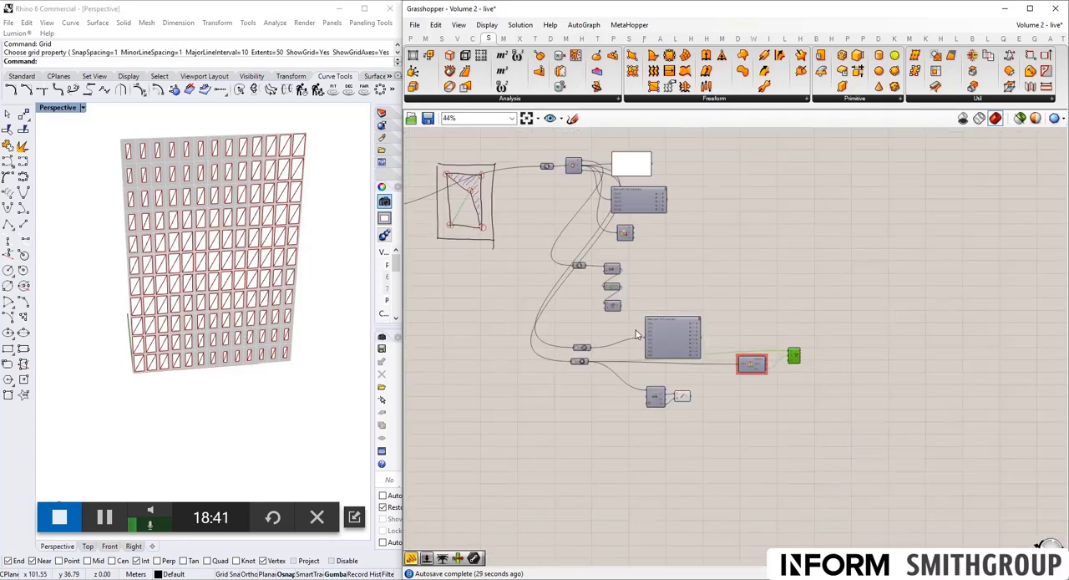
pyautogui.moveTo(580, 263); pyautogui.dragTo(756, 301, button='right')
pyautogui.scroll(-2, 679, 288)
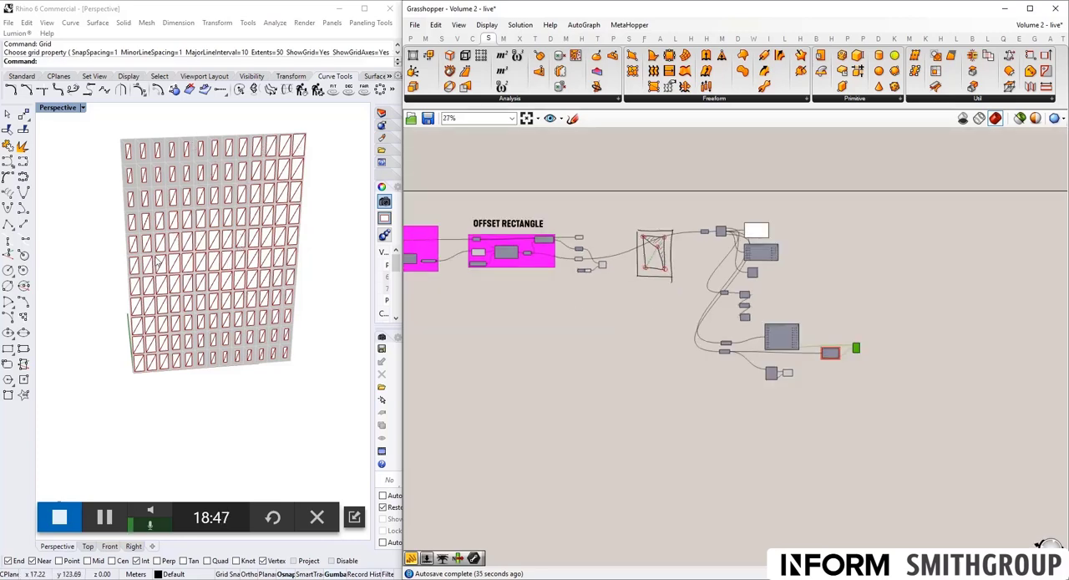
pyautogui.scroll(5, 214, 167)
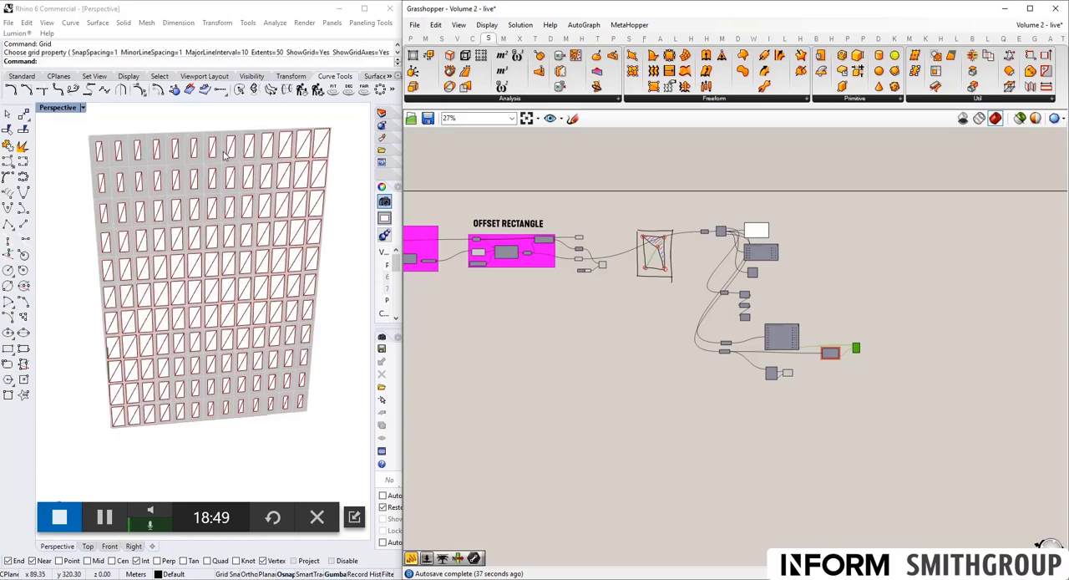
pyautogui.scroll(-3, 573, 228)
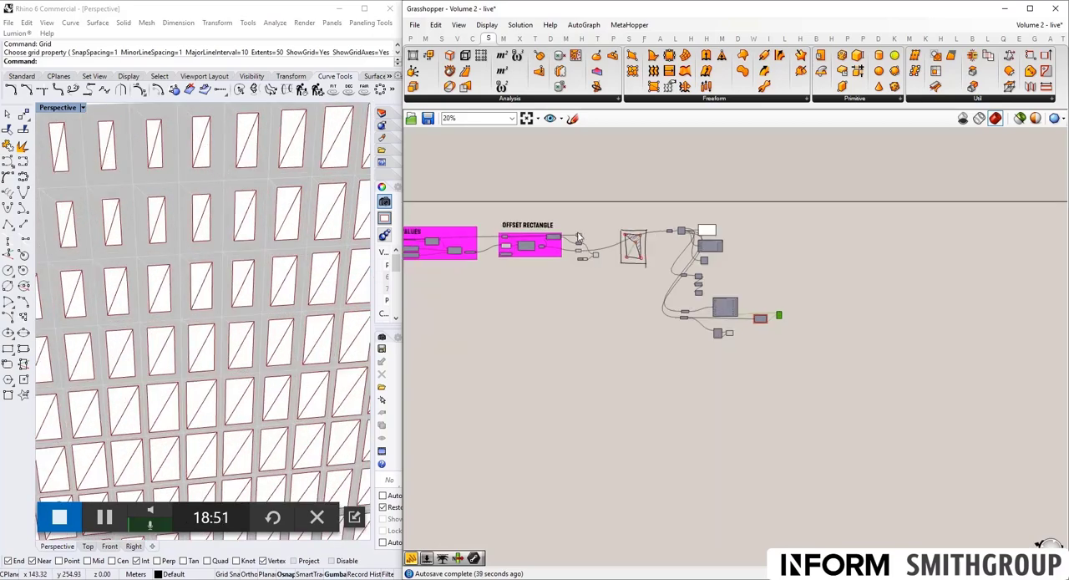
pyautogui.moveTo(556, 243); pyautogui.dragTo(706, 251, button='right')
pyautogui.scroll(5, 608, 226)
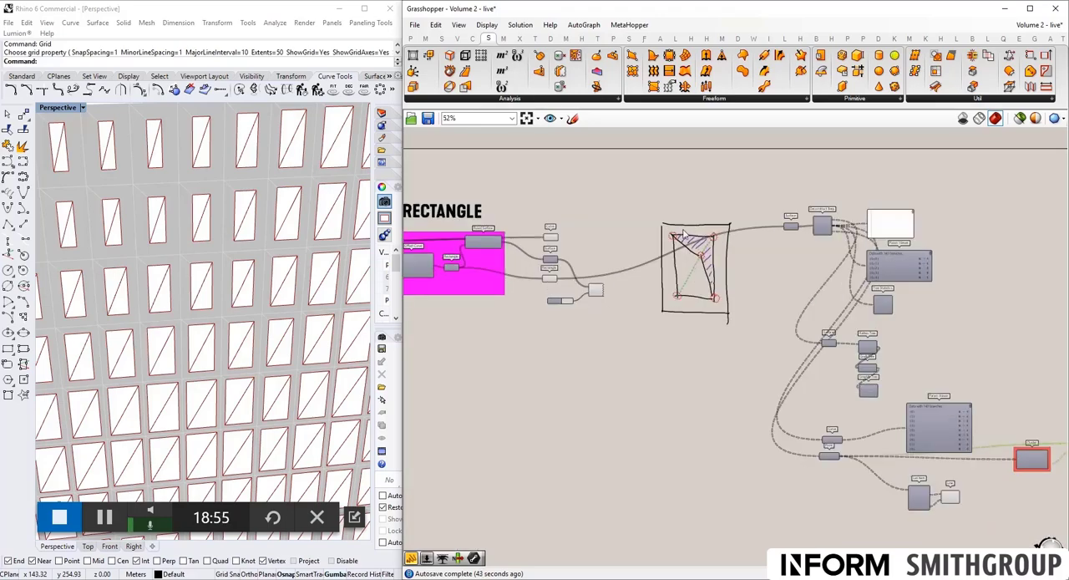
pyautogui.scroll(3, 735, 282)
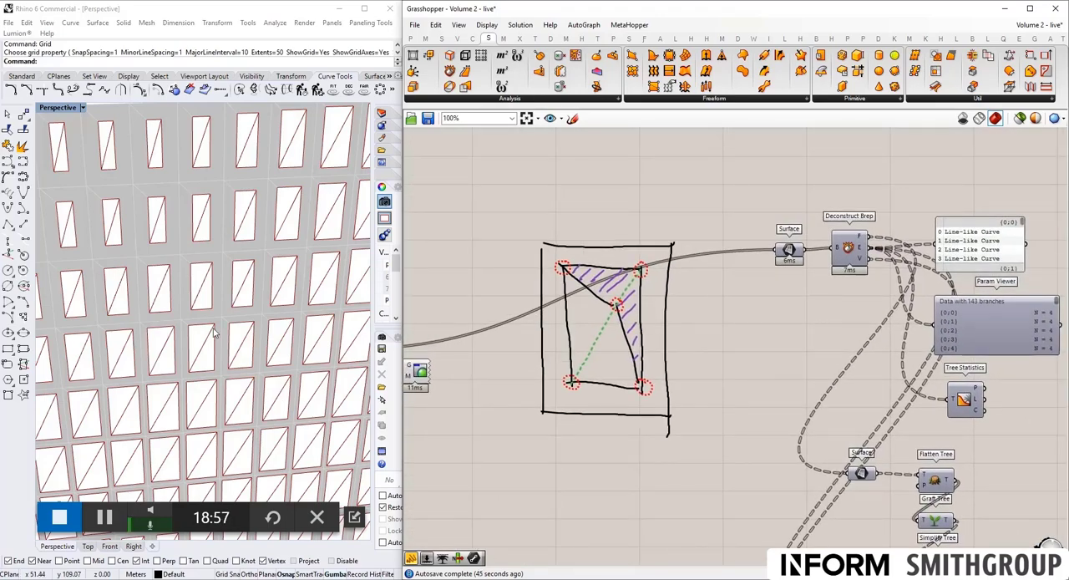
# - Inspect the diagonals in the small lower openings and across the whole facade, and return to the List Item and Line components
pyautogui.scroll(-5, 211, 284)
pyautogui.scroll(6, 178, 362)
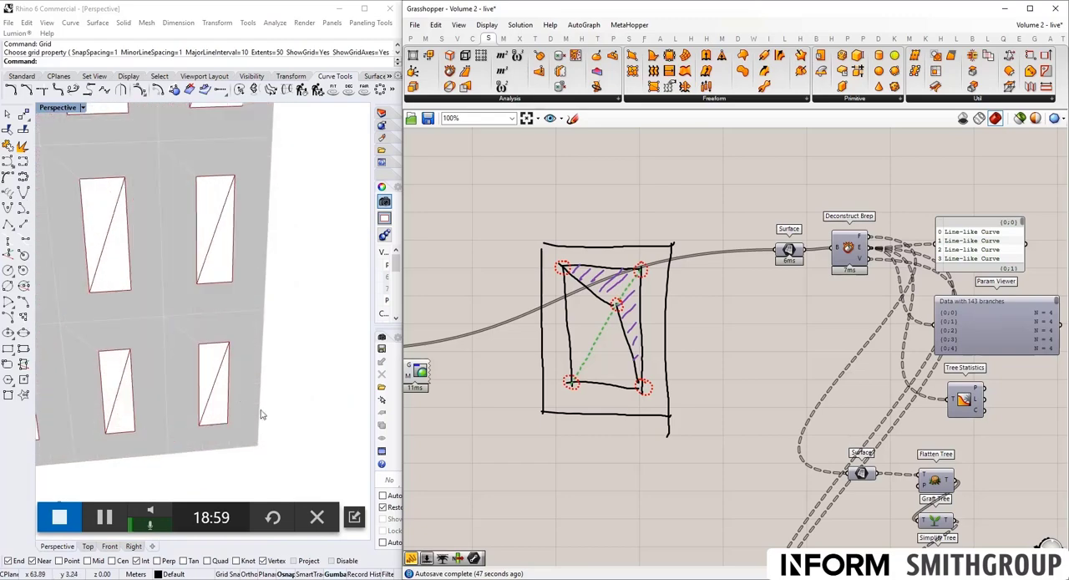
pyautogui.scroll(-2, 212, 384)
pyautogui.scroll(4, 187, 290)
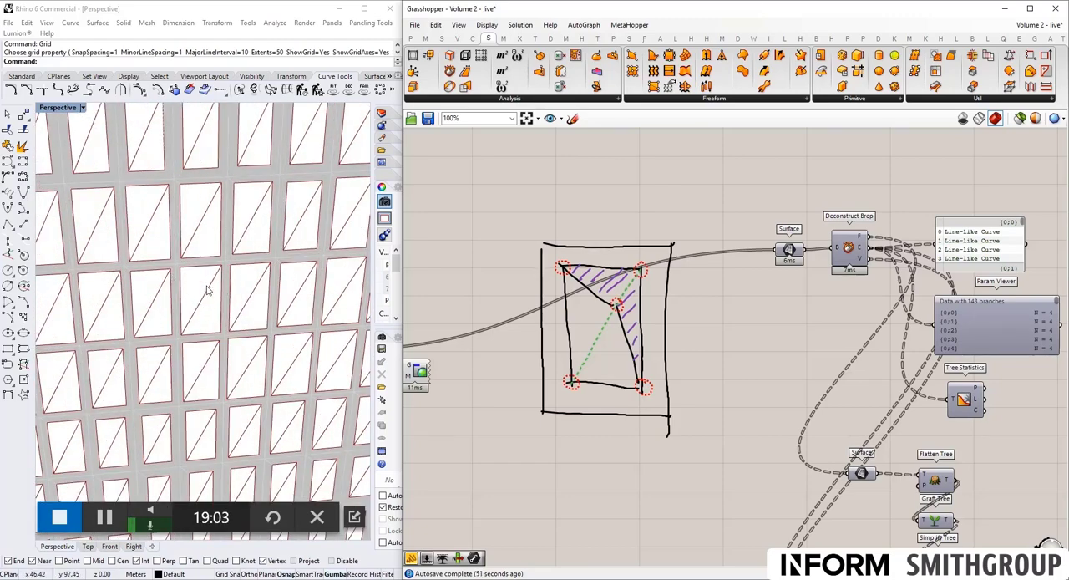
pyautogui.scroll(-5, 208, 289)
pyautogui.scroll(6, 249, 369)
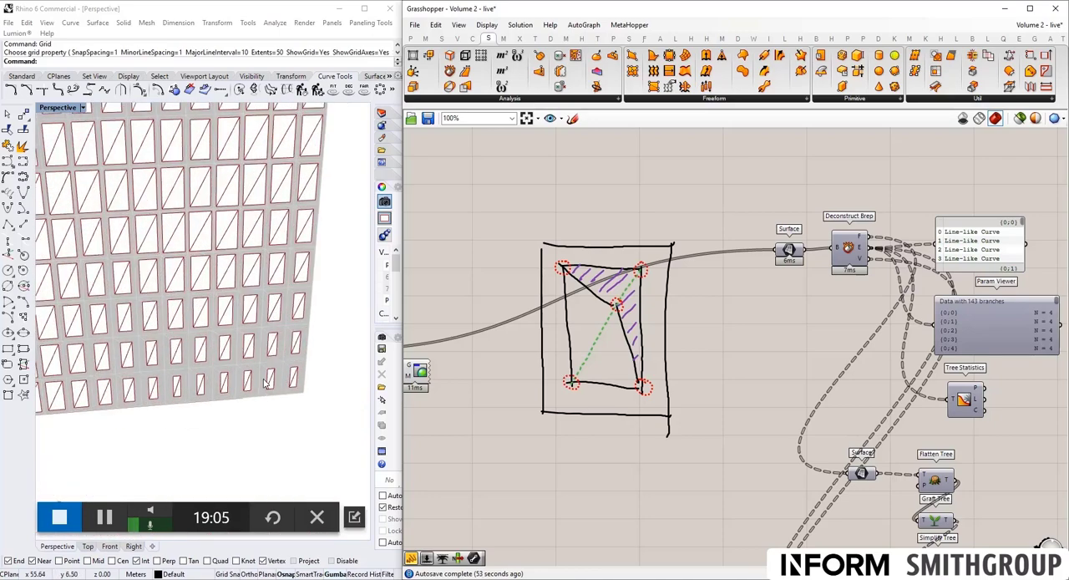
pyautogui.scroll(2, 301, 376)
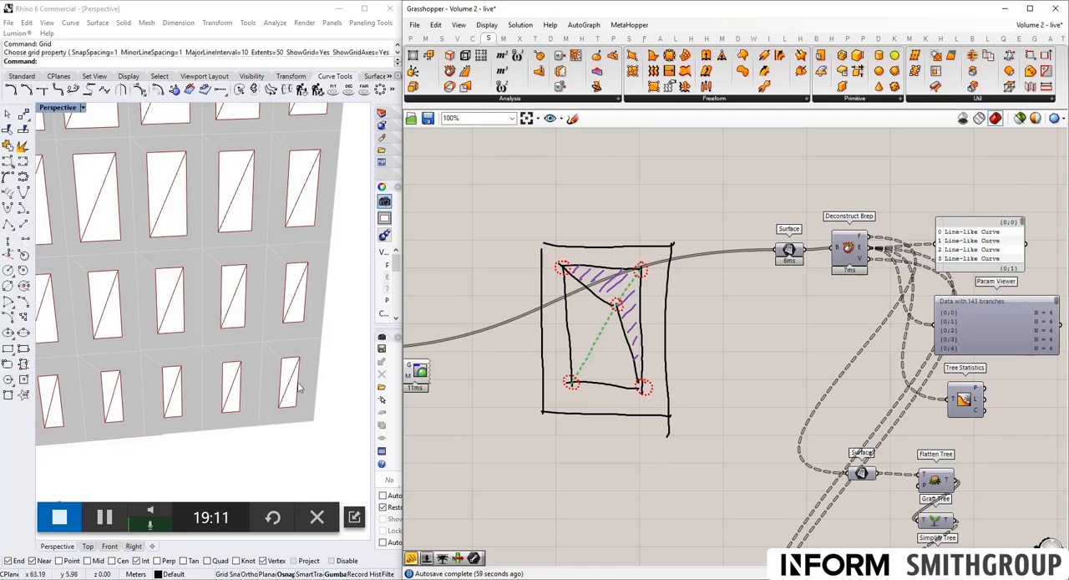
pyautogui.scroll(-3, 301, 384)
pyautogui.scroll(3, 294, 384)
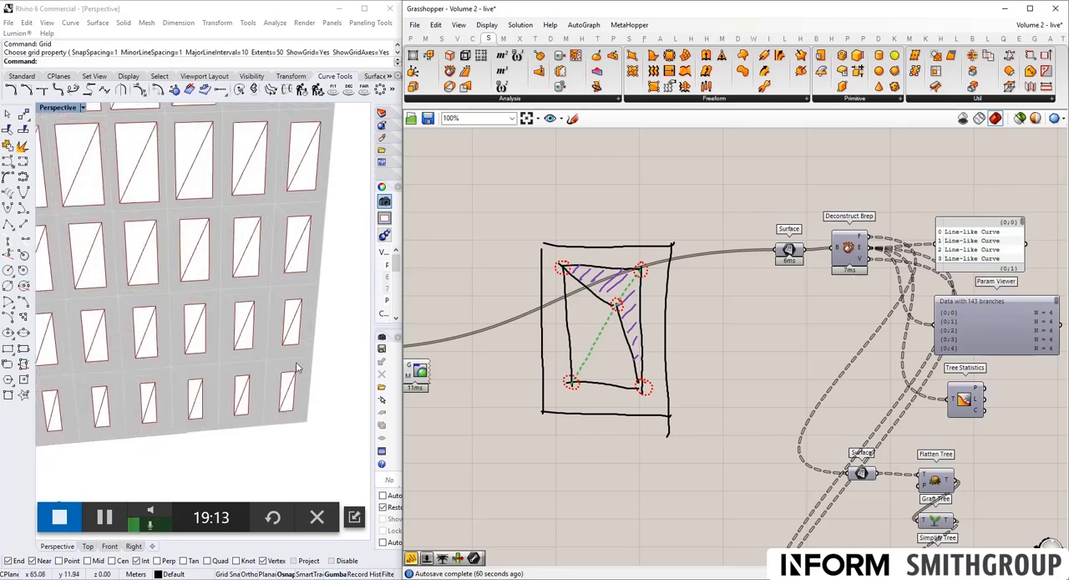
pyautogui.scroll(-4, 293, 394)
pyautogui.scroll(-3, 292, 394)
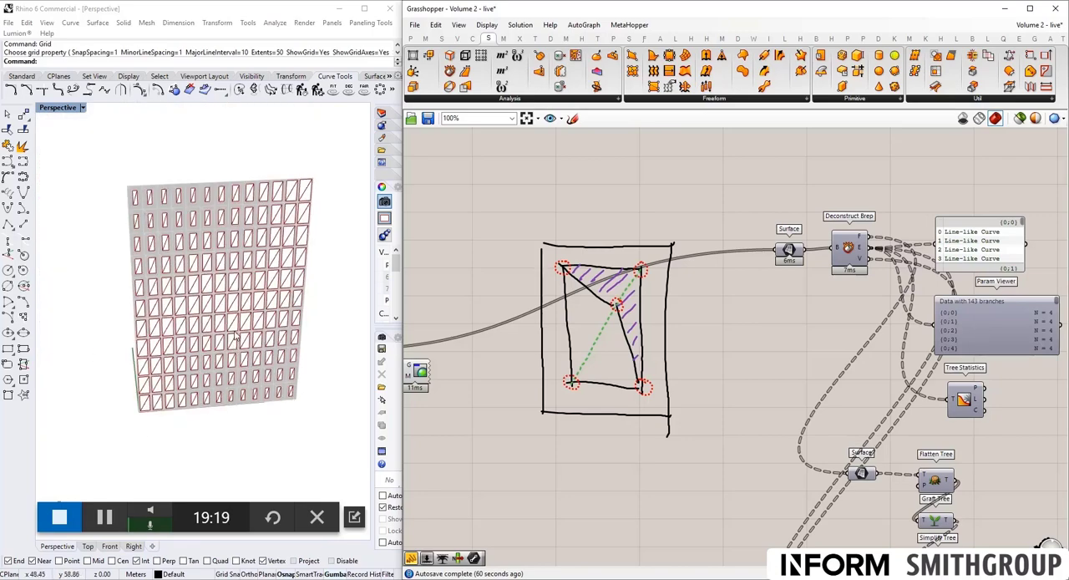
pyautogui.scroll(-5, 740, 341)
pyautogui.moveTo(836, 402); pyautogui.dragTo(685, 299, button='right')
pyautogui.scroll(3, 678, 342)
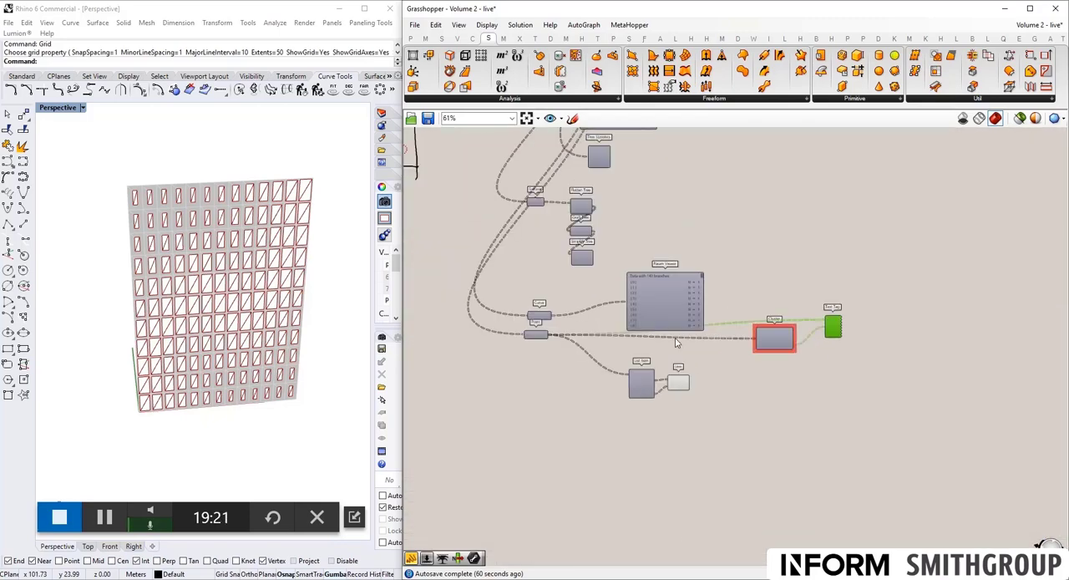
pyautogui.scroll(2, 677, 342)
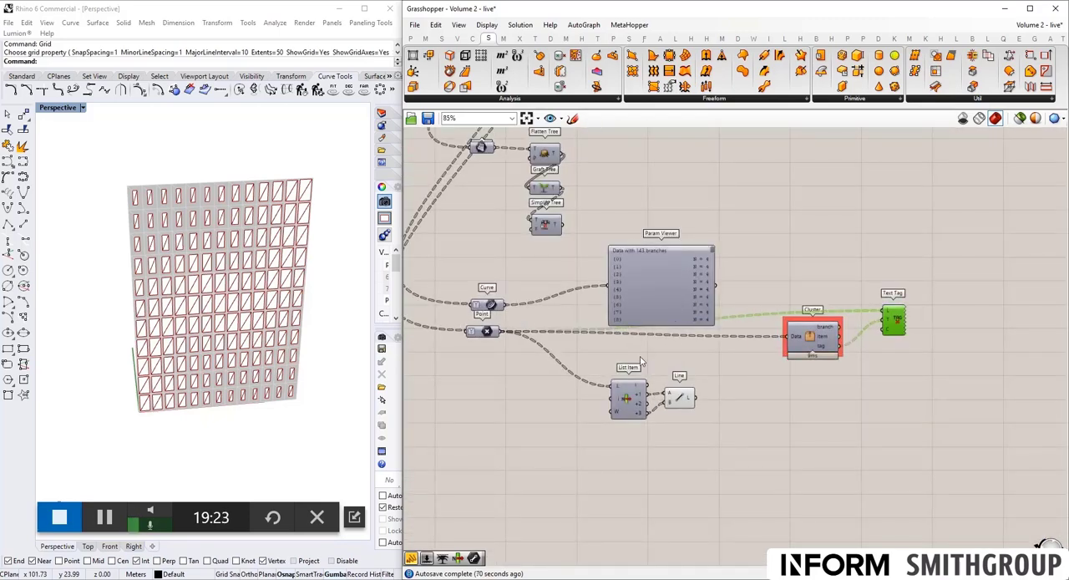